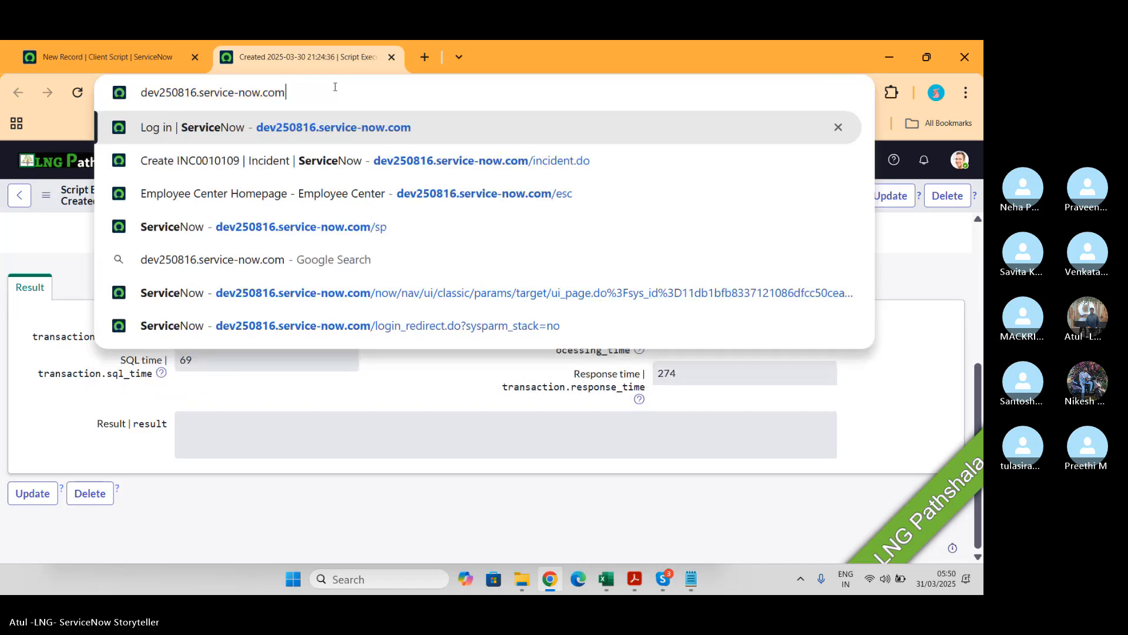
# Step: Load the new incident form from the address bar
pyautogui.press('Return')
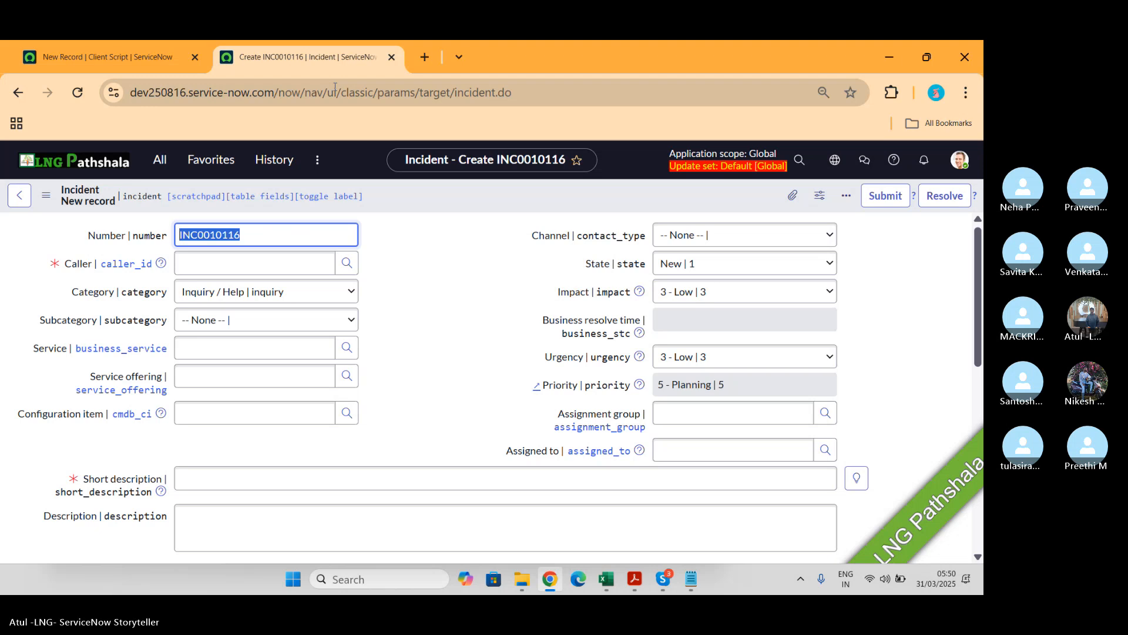
# Step: Open the UI Policies module from the navigator, leaving the unsaved client script page
pyautogui.click(128, 53)
pyautogui.click(159, 161)
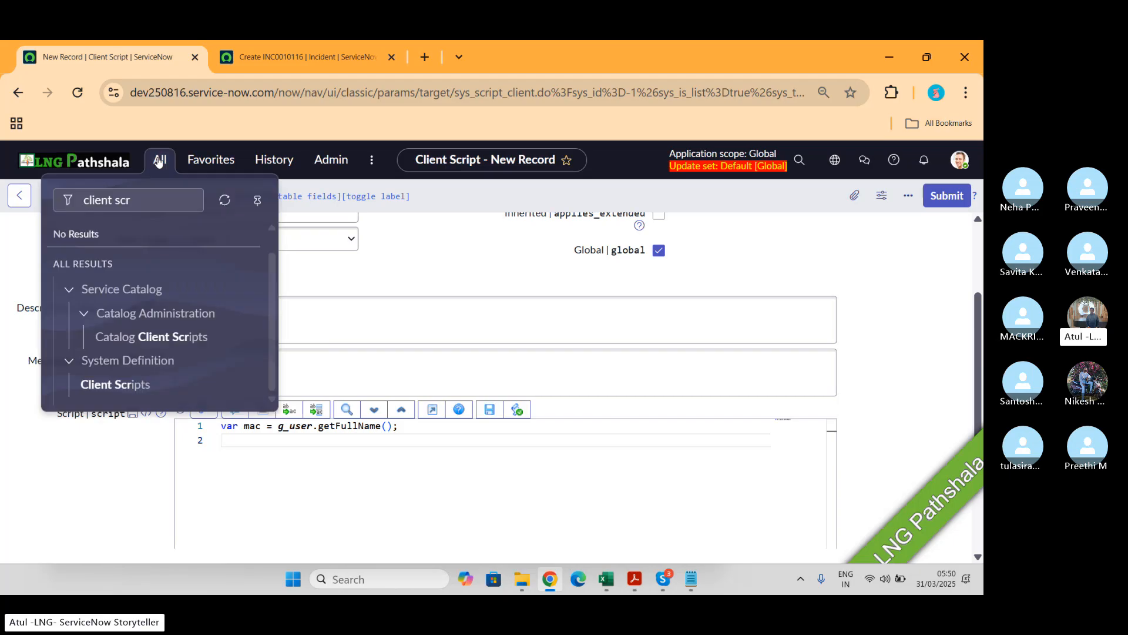
pyautogui.write('Ui poli')
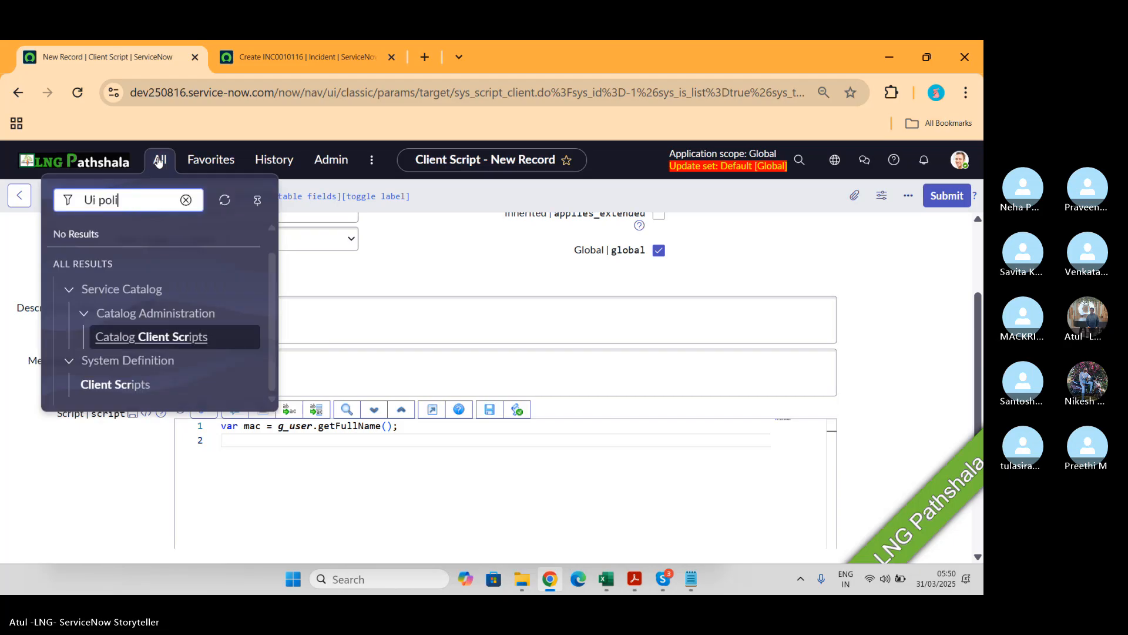
pyautogui.scroll(-2, 199, 320)
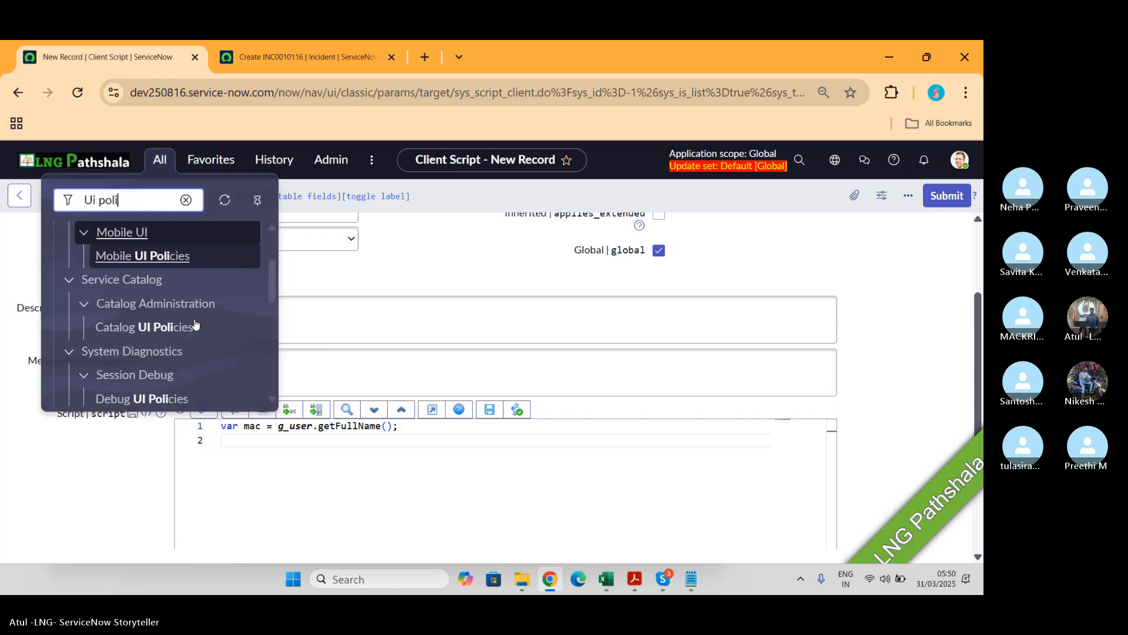
pyautogui.scroll(-3, 181, 317)
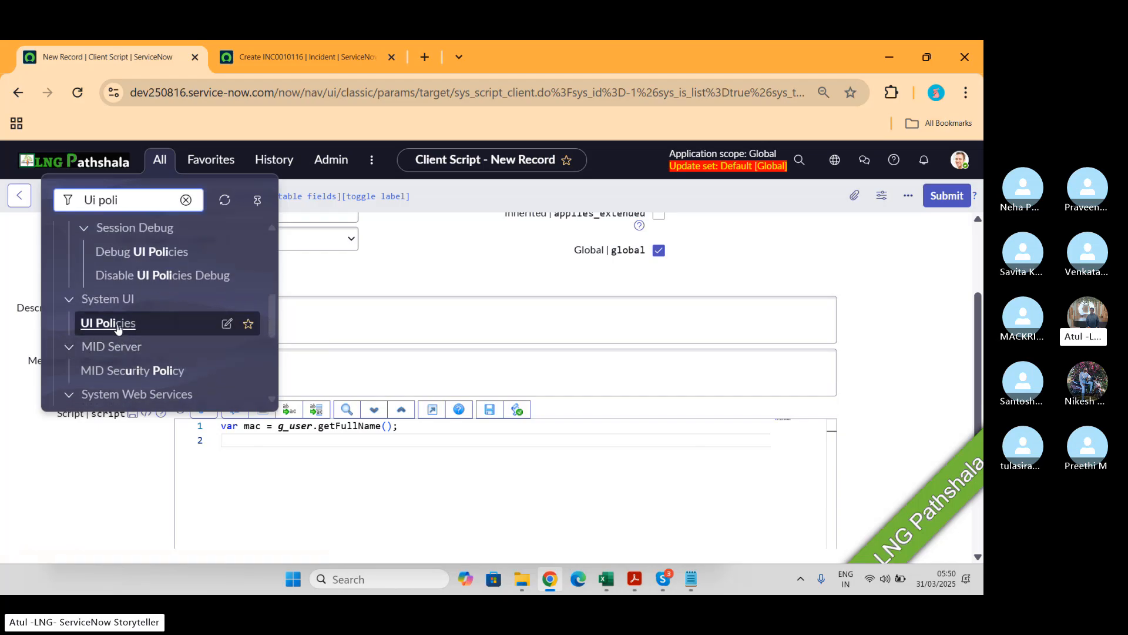
pyautogui.click(117, 327)
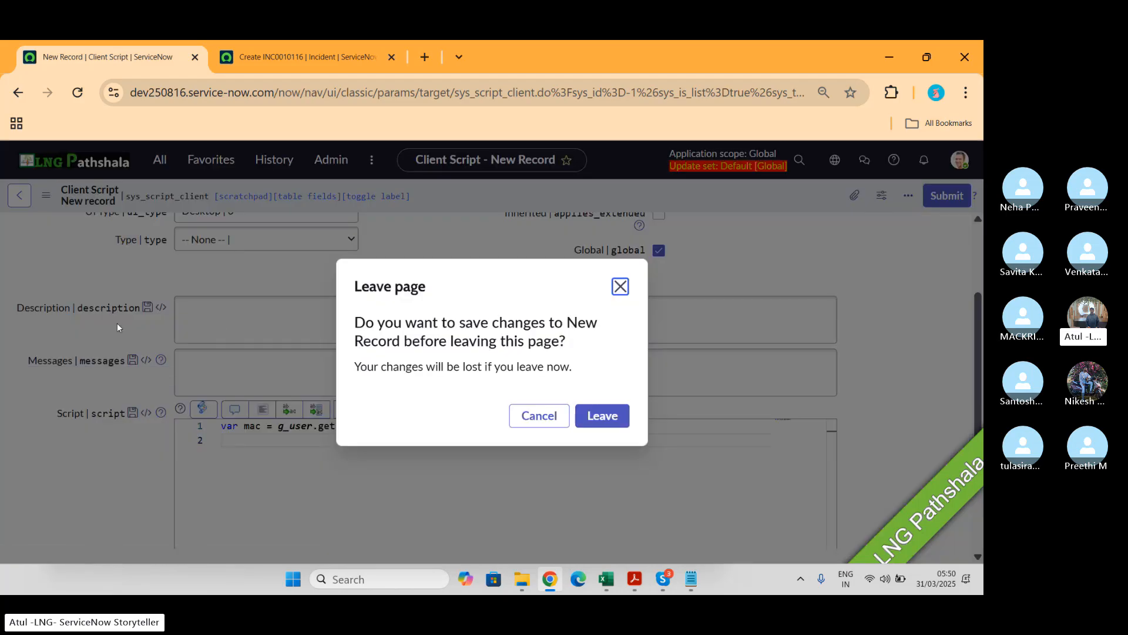
pyautogui.click(610, 413)
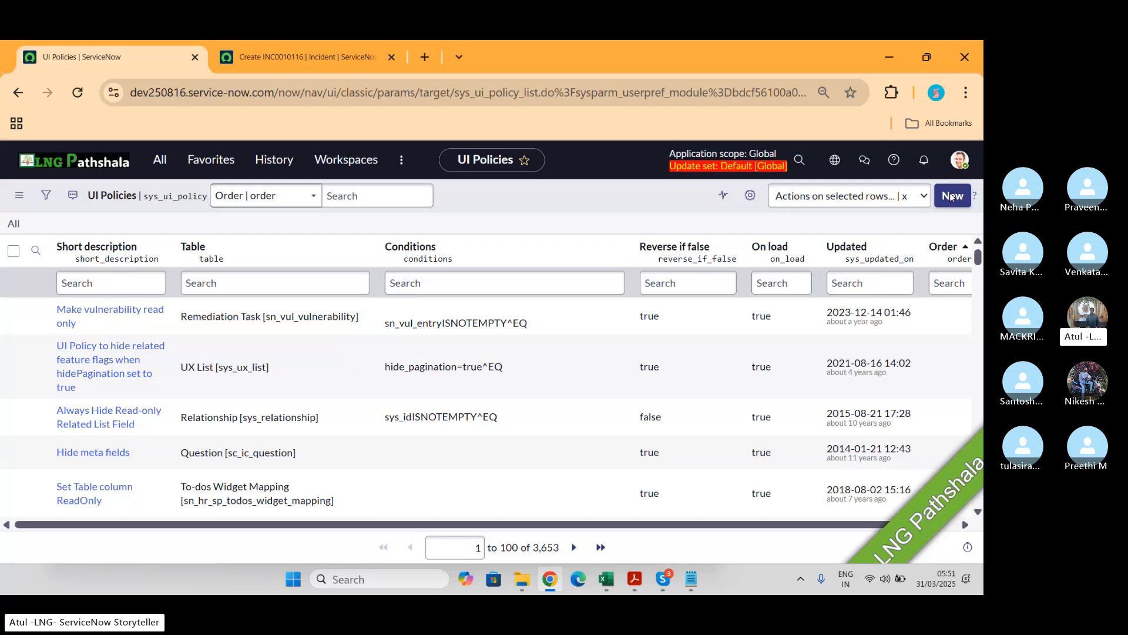
# Step: Create a new UI policy and set its table to Incident
pyautogui.click(952, 196)
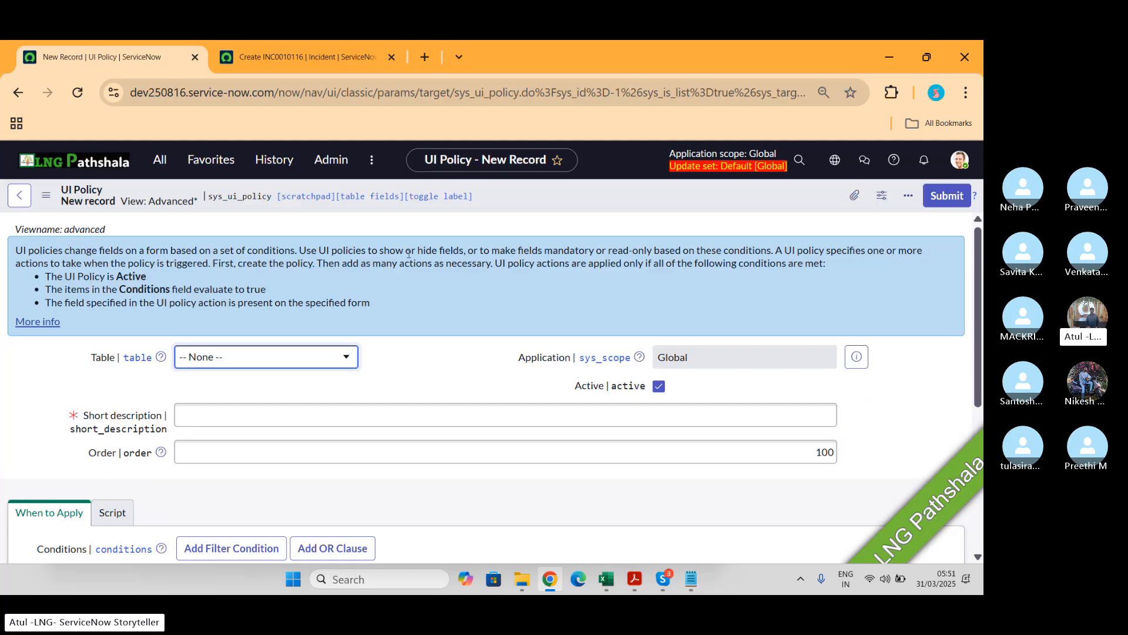
pyautogui.moveTo(379, 250); pyautogui.dragTo(683, 246)
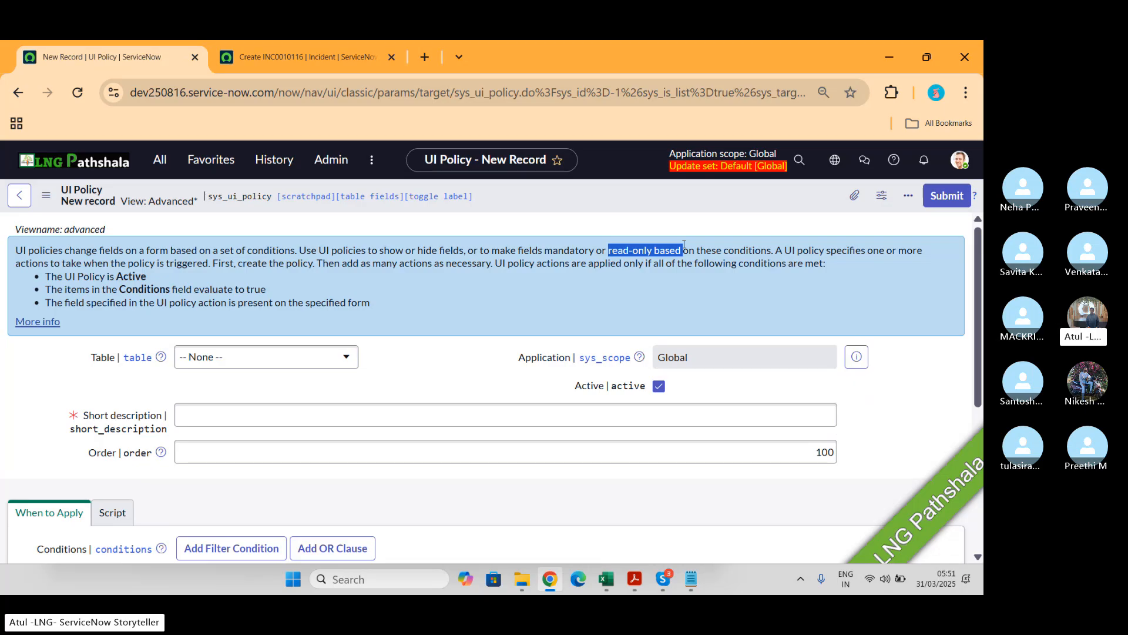
pyautogui.click(262, 362)
pyautogui.write('in')
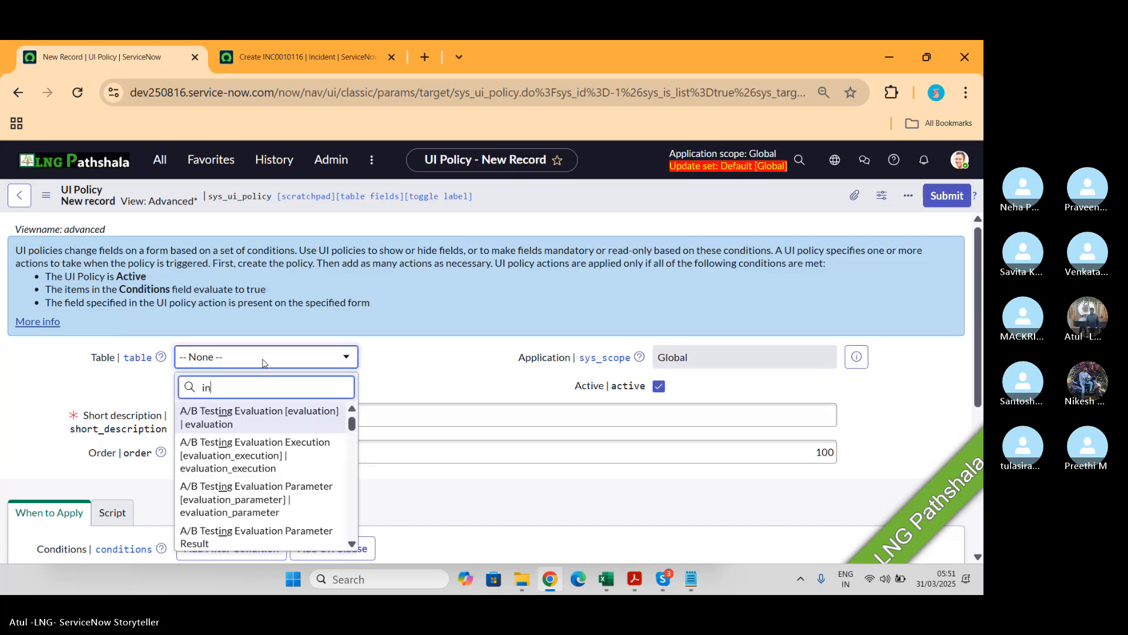
pyautogui.write('cident')
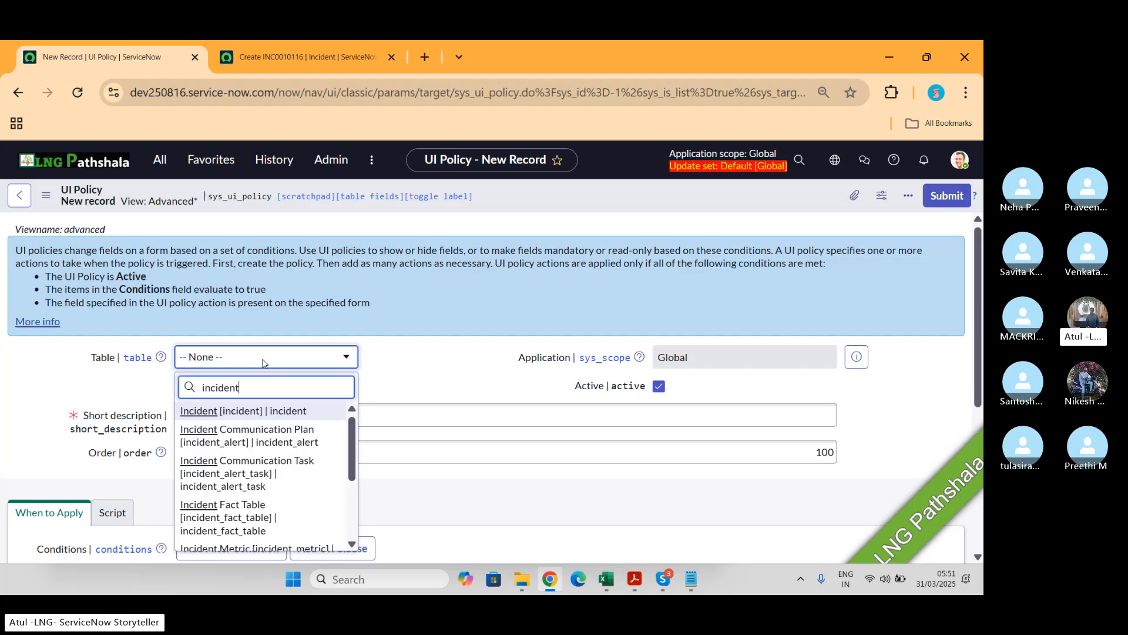
pyautogui.click(239, 412)
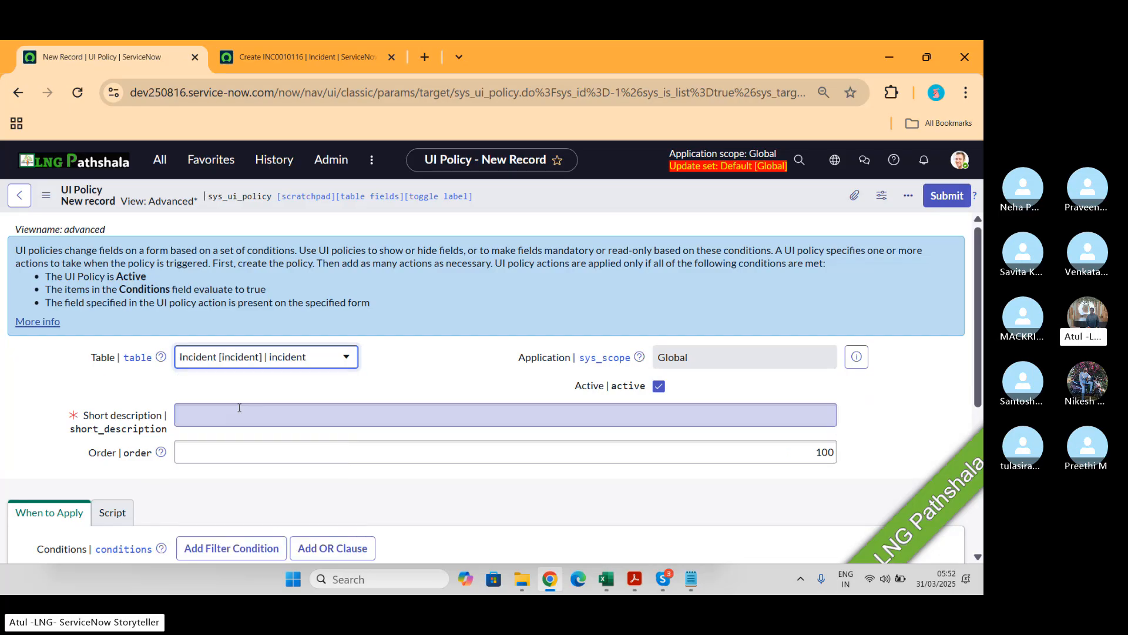
# Step: Set the UI policy's short description to Make SO mandatory
pyautogui.click(304, 57)
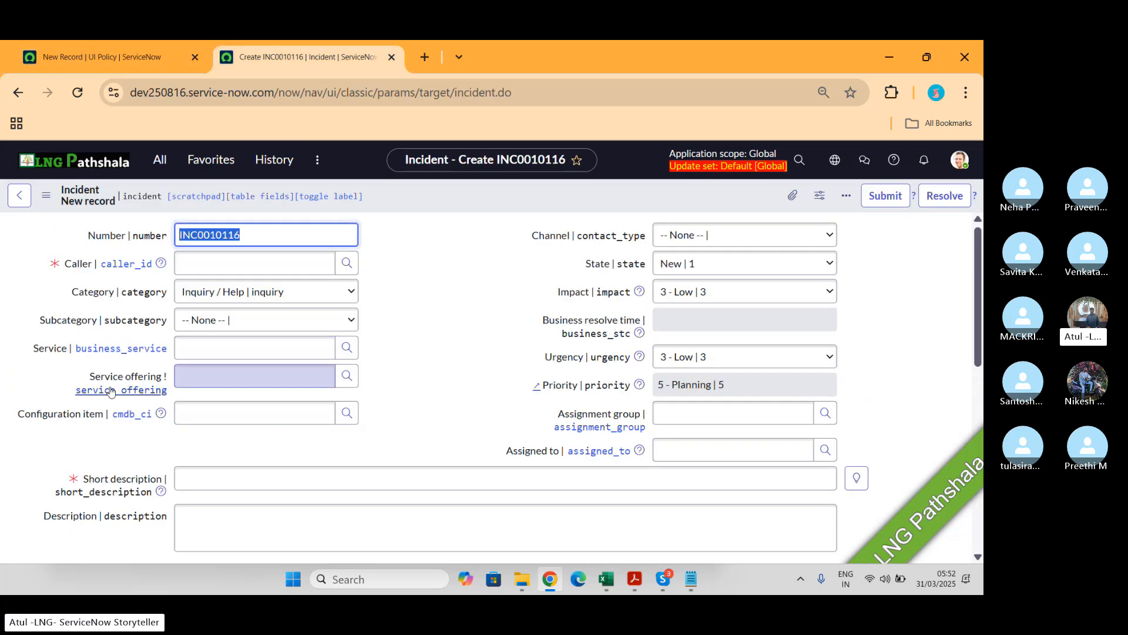
pyautogui.click(143, 51)
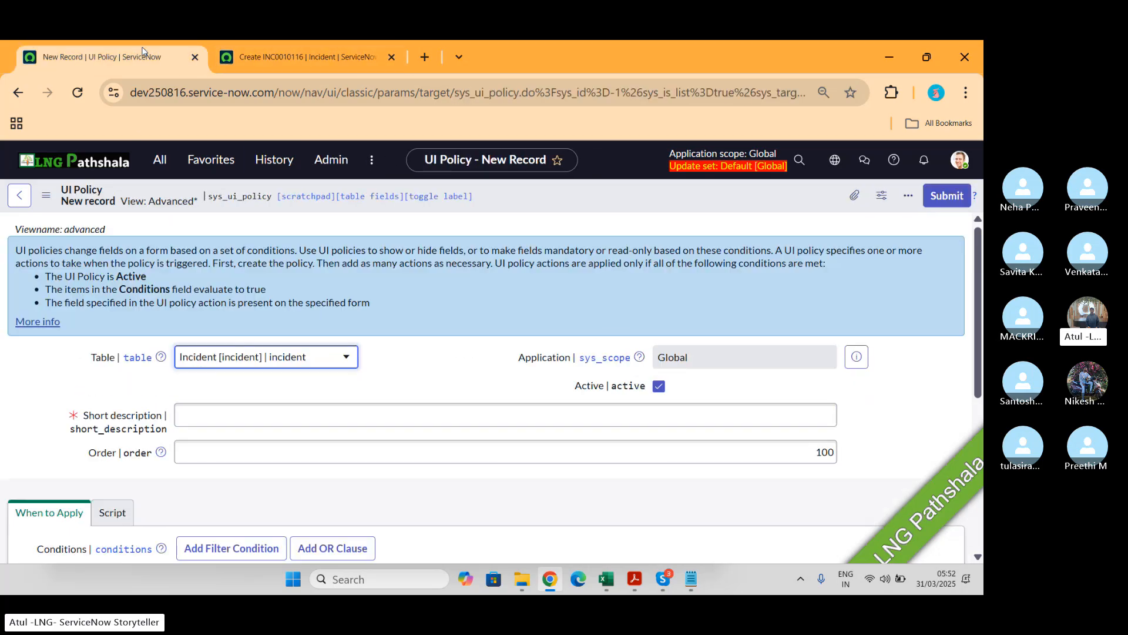
pyautogui.click(257, 408)
pyautogui.write('Make ')
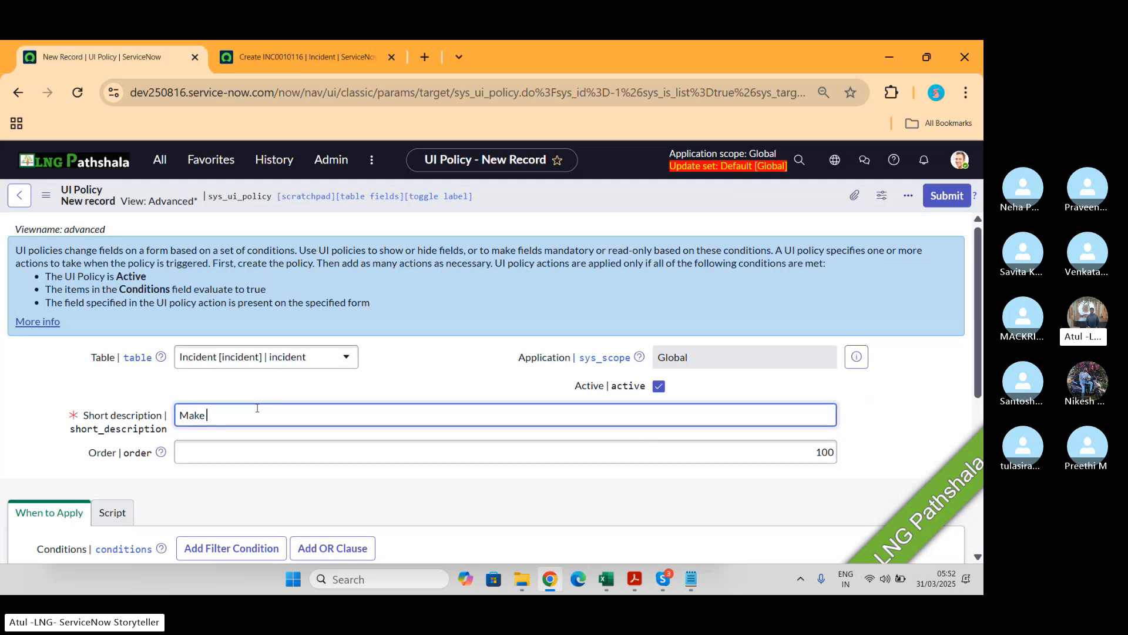
pyautogui.write('SO manadtaory')
pyautogui.press('BackSpace')
pyautogui.press('BackSpace')
pyautogui.press('BackSpace')
pyautogui.press('BackSpace')
pyautogui.press('BackSpace')
pyautogui.press('BackSpace')
pyautogui.write('datory')
pyautogui.scroll(-4, 256, 407)
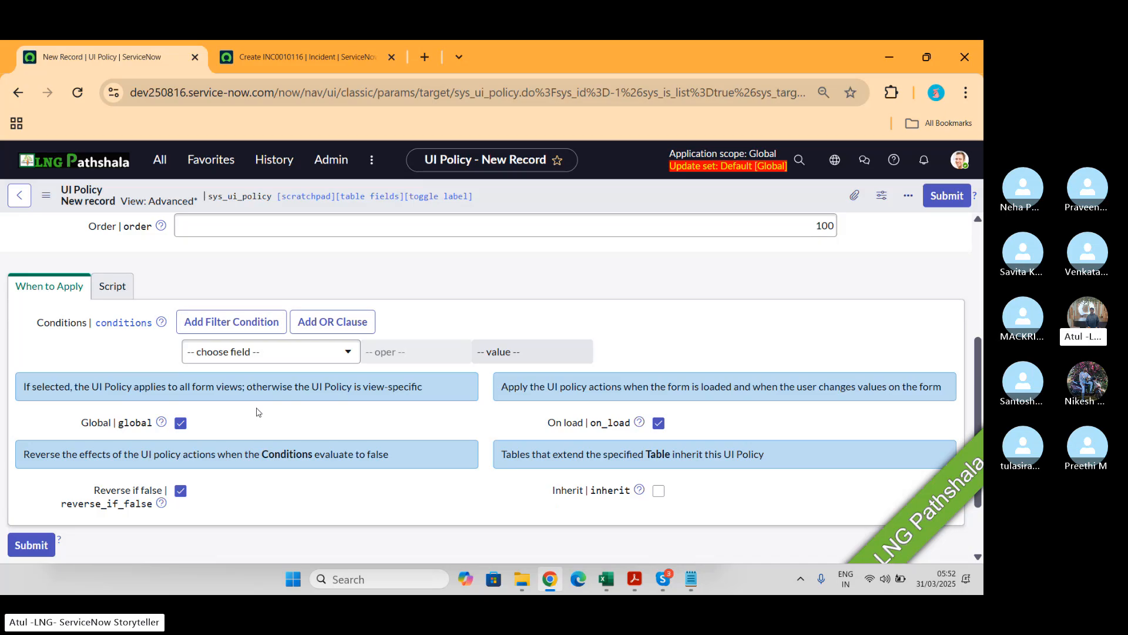
# Step: Add a condition where Short description starts with LNG
pyautogui.click(299, 58)
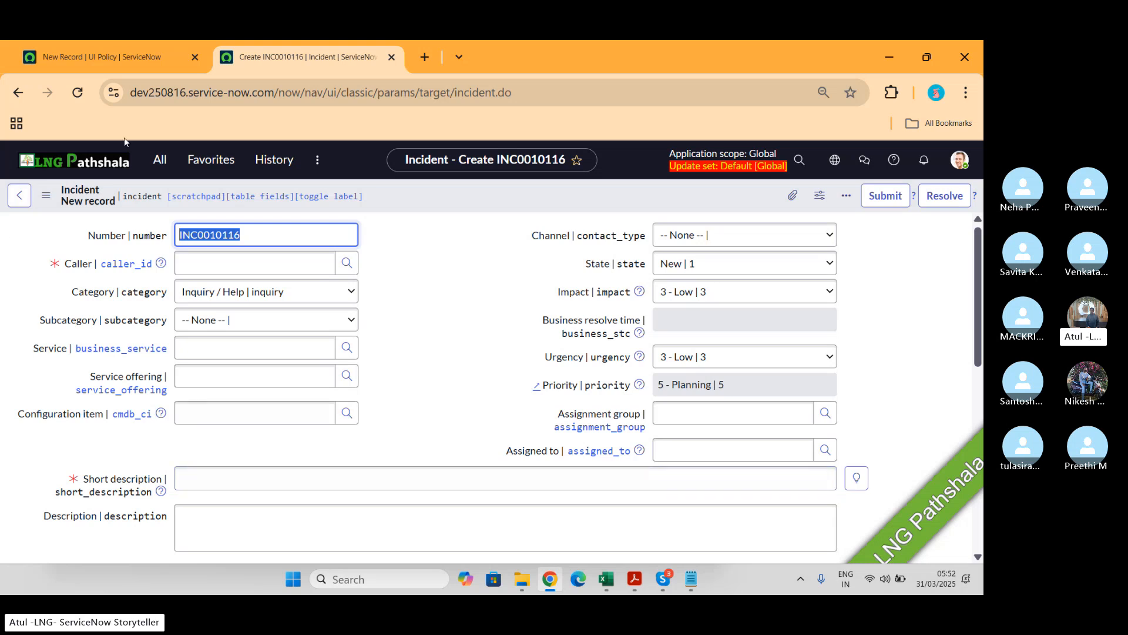
pyautogui.click(106, 57)
pyautogui.scroll(5, 510, 385)
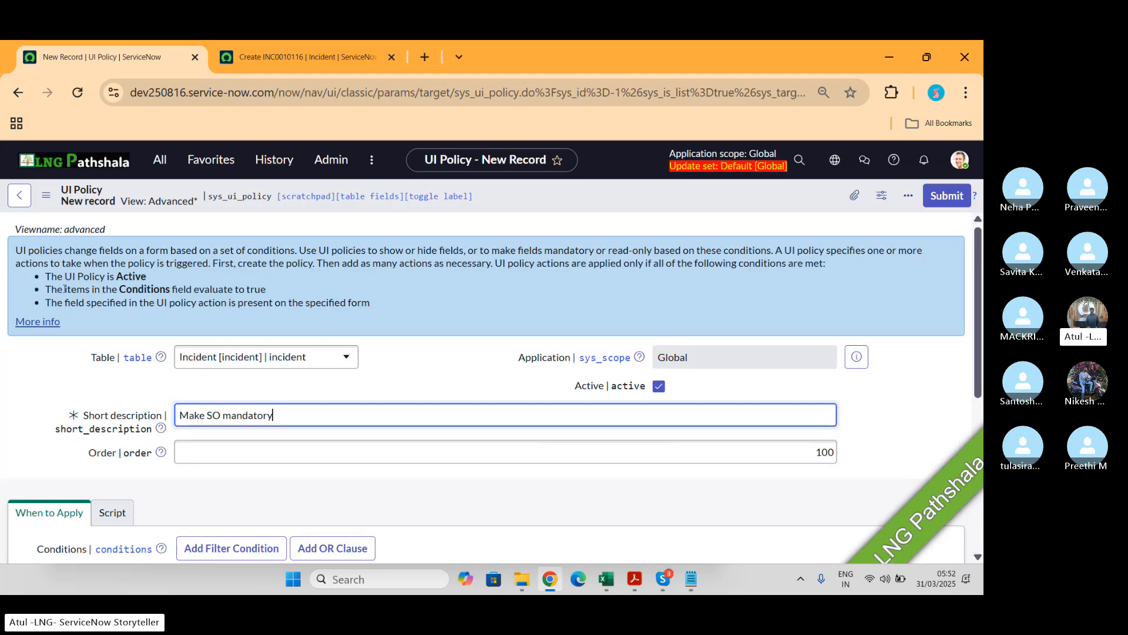
pyautogui.moveTo(46, 289); pyautogui.dragTo(260, 289)
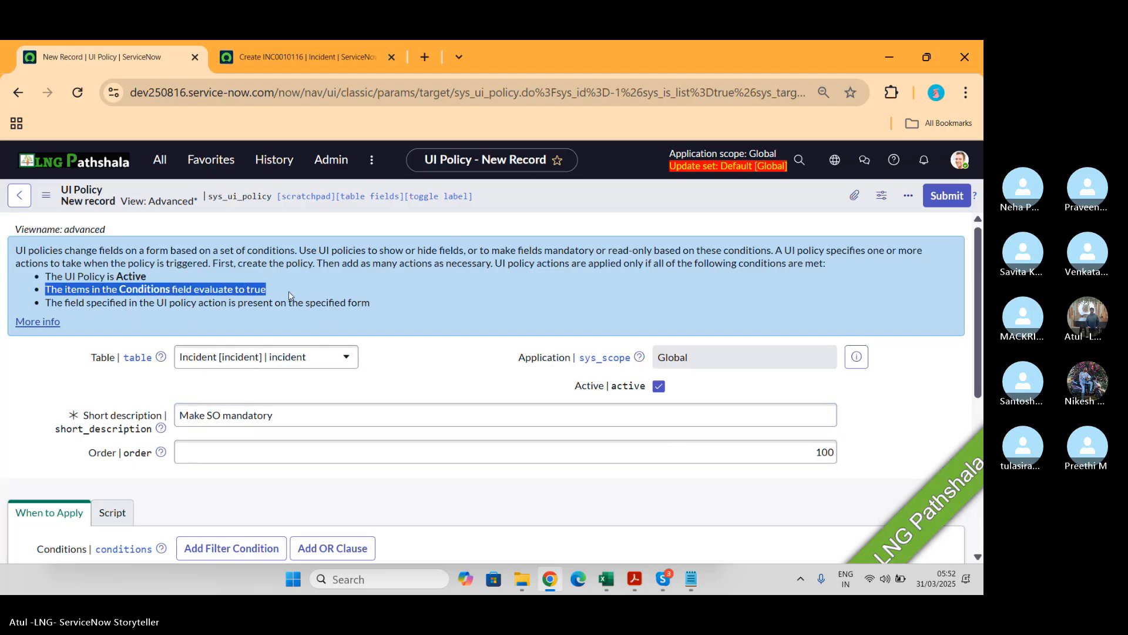
pyautogui.scroll(-2, 448, 433)
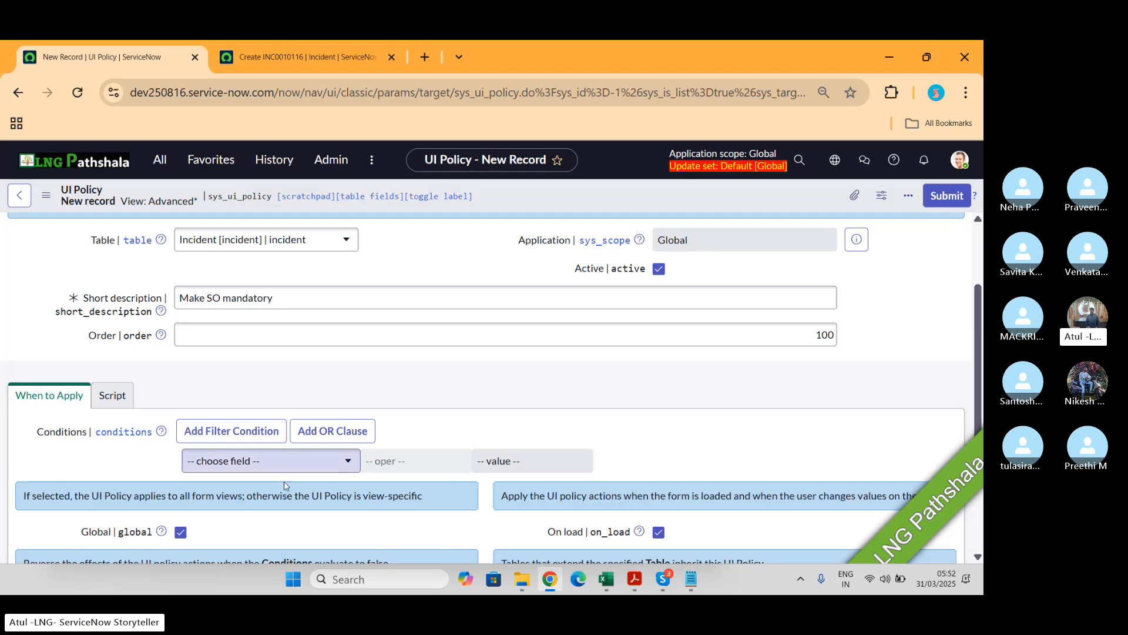
pyautogui.click(305, 465)
pyautogui.write('sho')
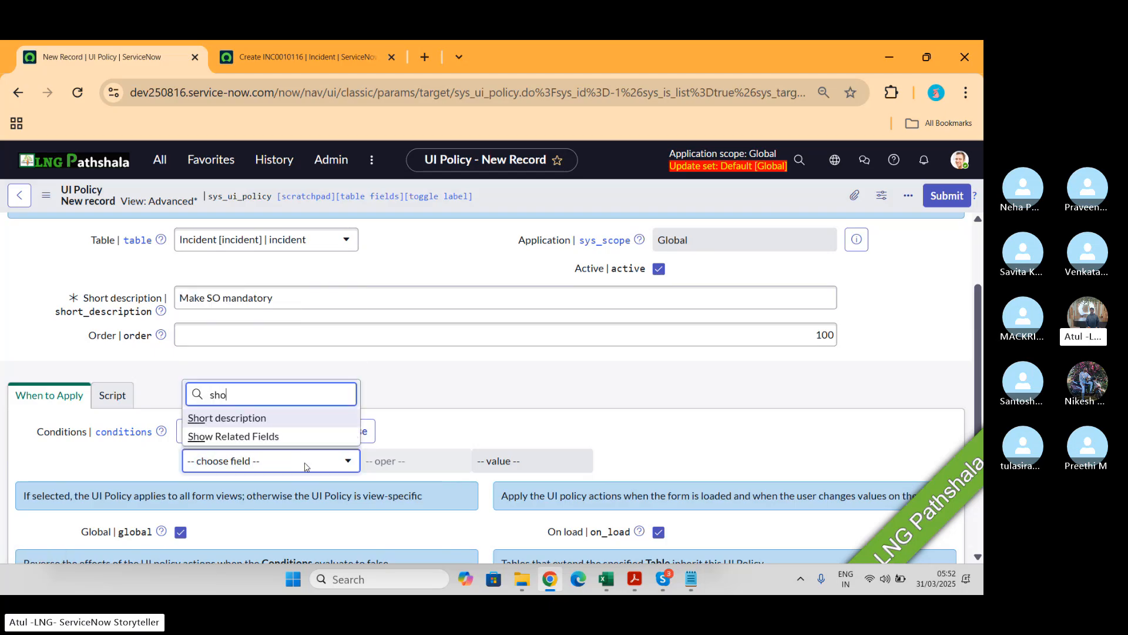
pyautogui.write('rt')
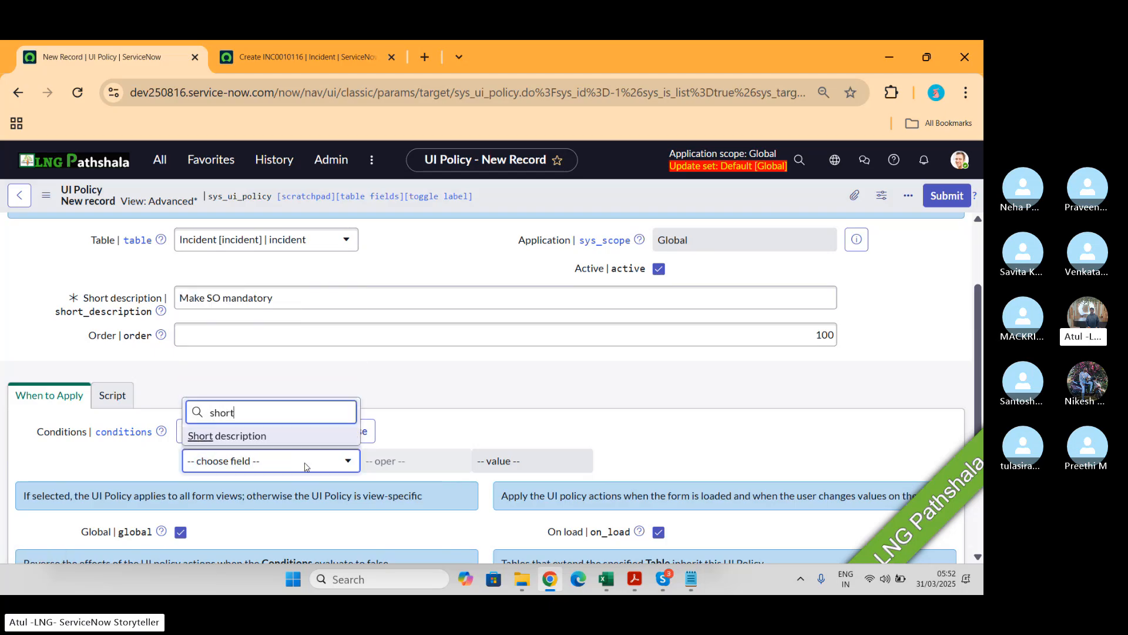
pyautogui.click(270, 440)
pyautogui.click(520, 460)
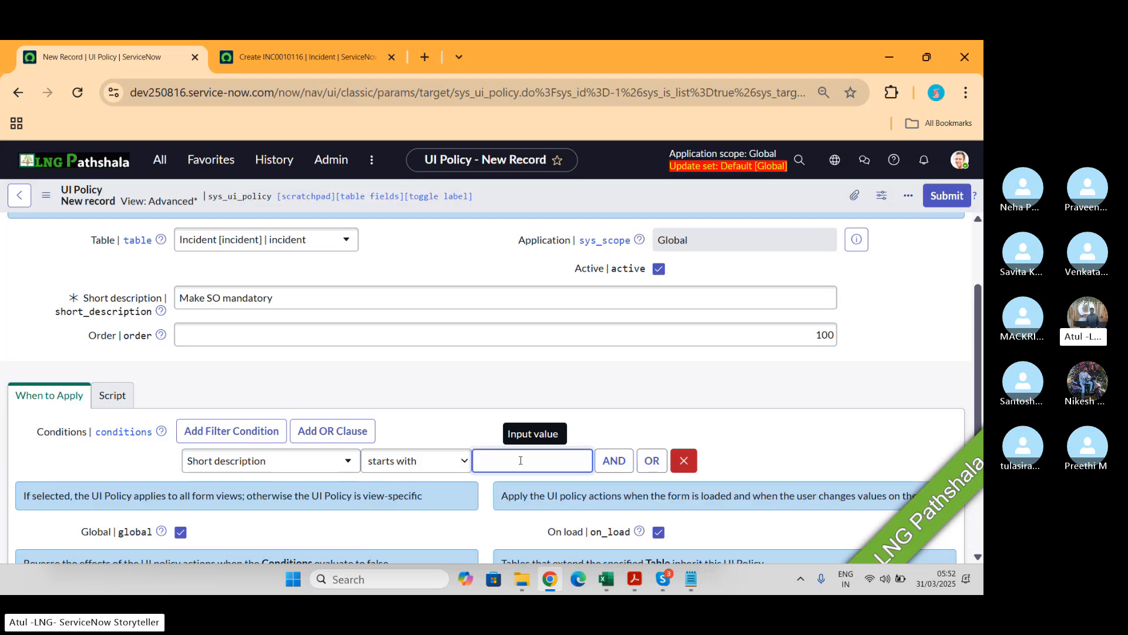
pyautogui.write('LNG')
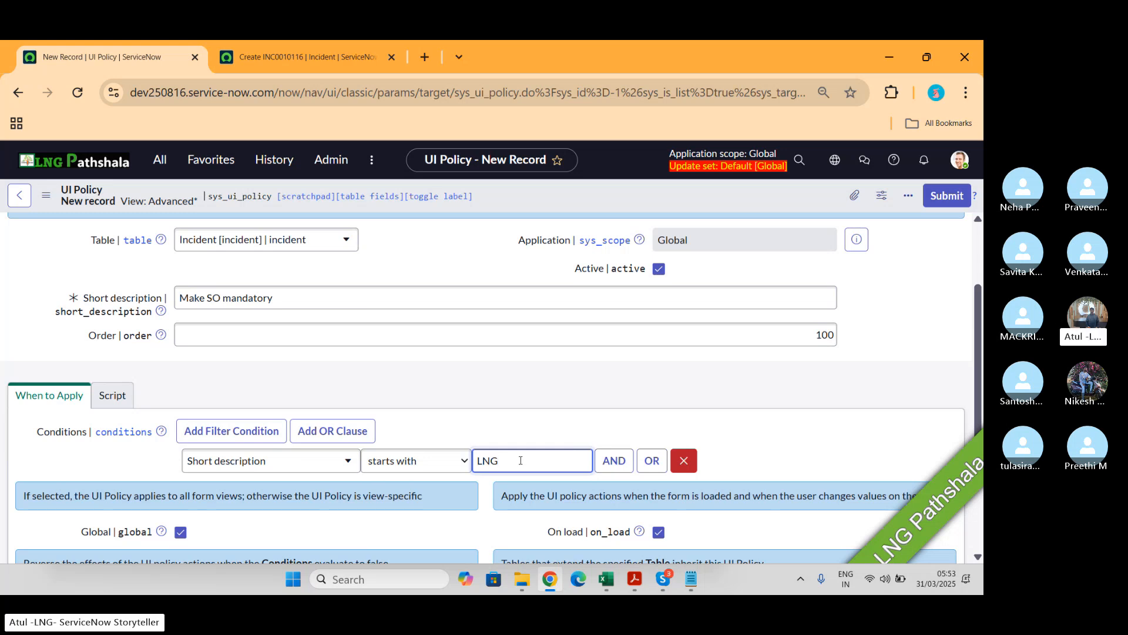
# Step: Save the UI policy
pyautogui.scroll(-2, 520, 460)
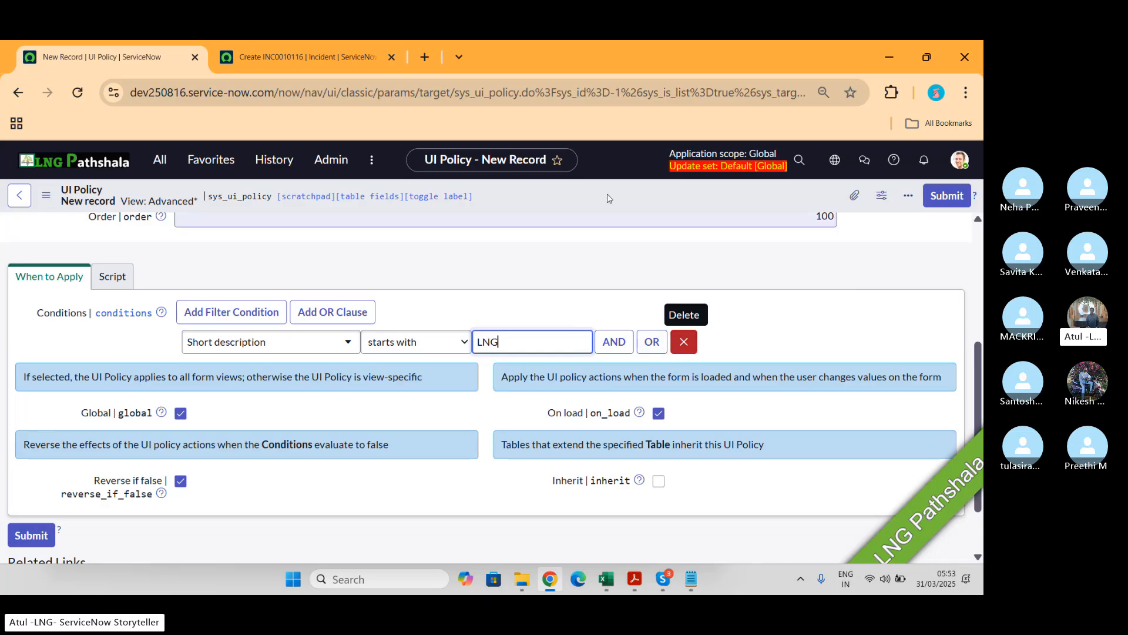
pyautogui.rightClick(592, 201)
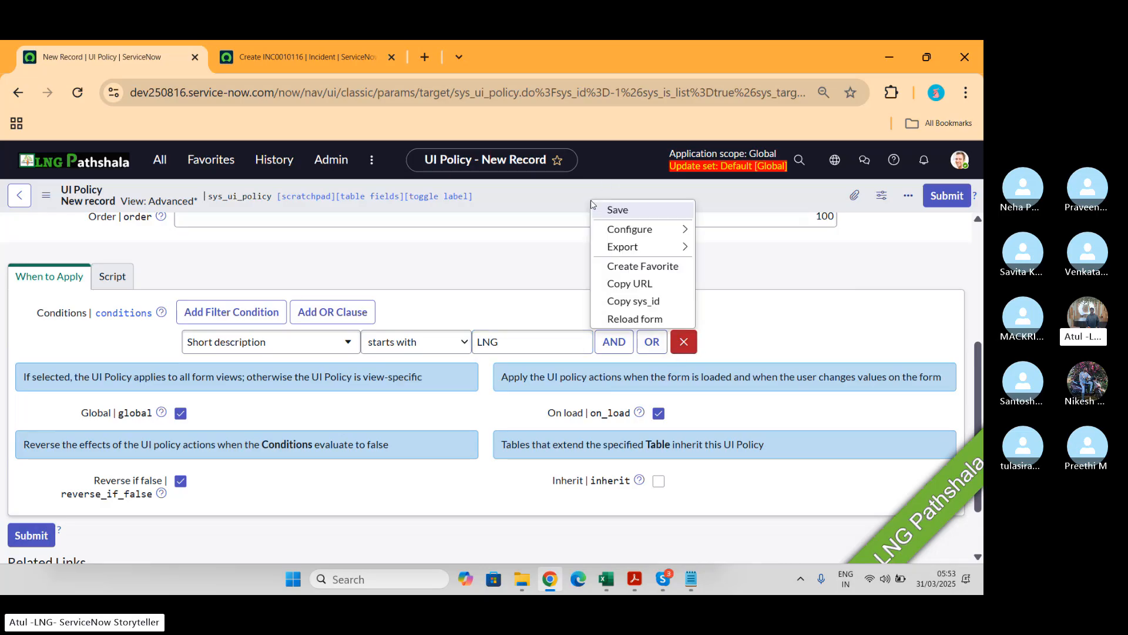
pyautogui.click(612, 209)
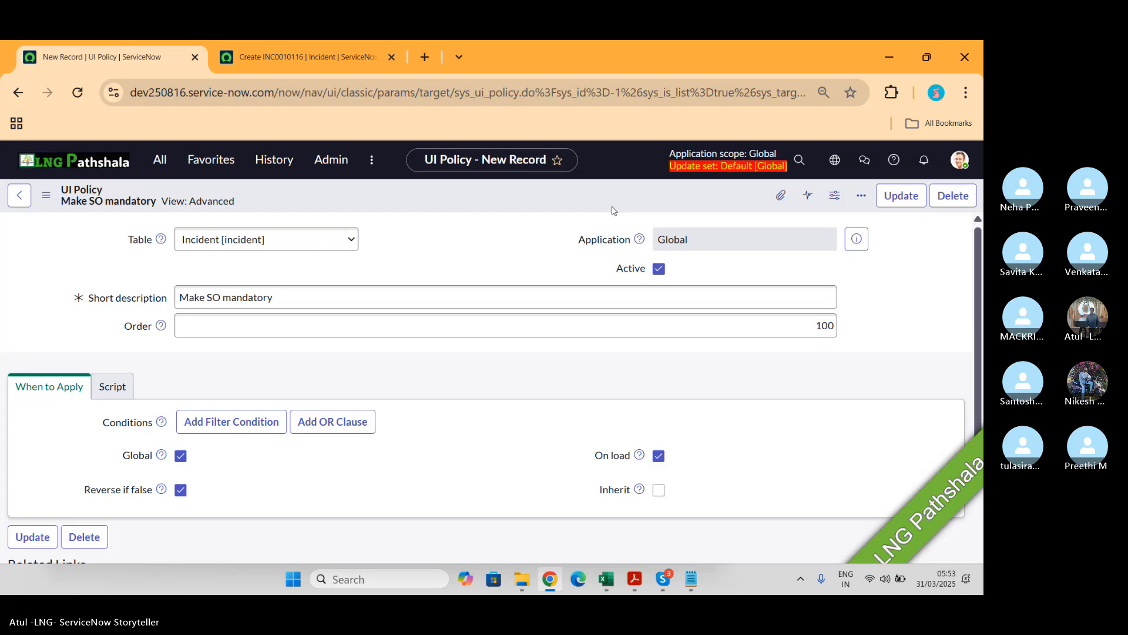
# Step: Start a new UI policy action from the policy's UI Policy Actions list
pyautogui.scroll(-5, 476, 423)
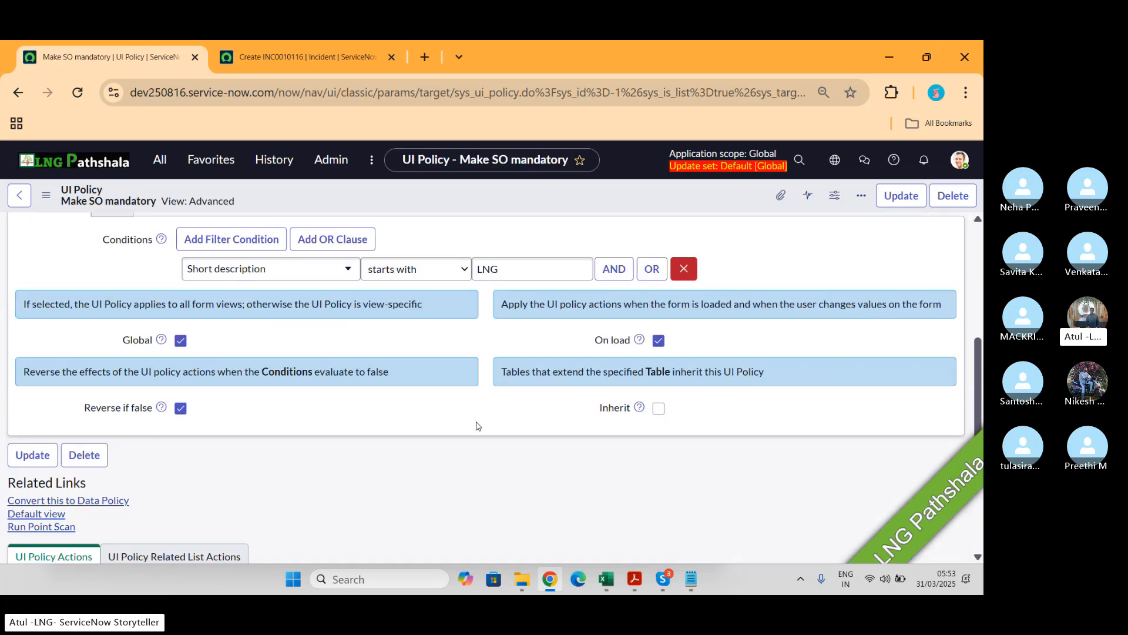
pyautogui.scroll(-4, 476, 425)
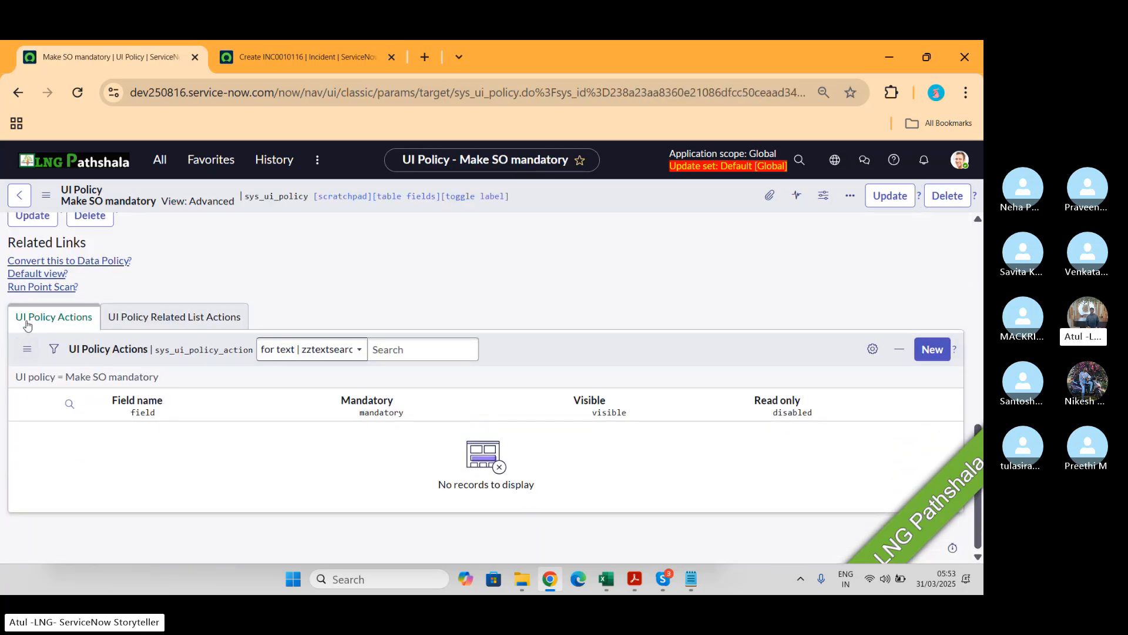
pyautogui.click(48, 330)
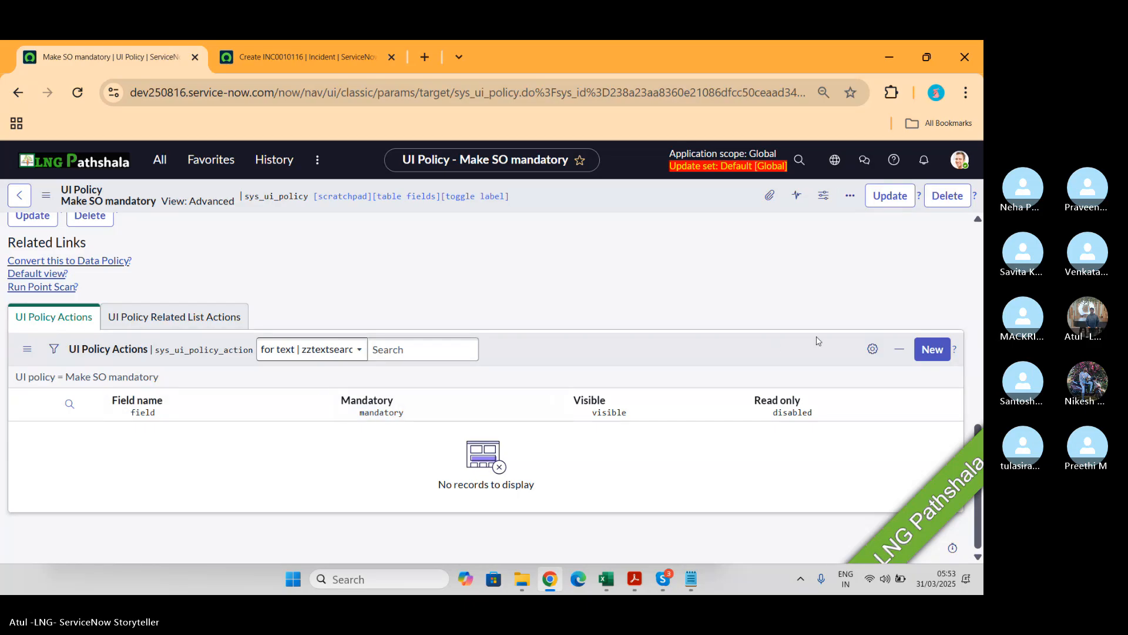
pyautogui.click(930, 350)
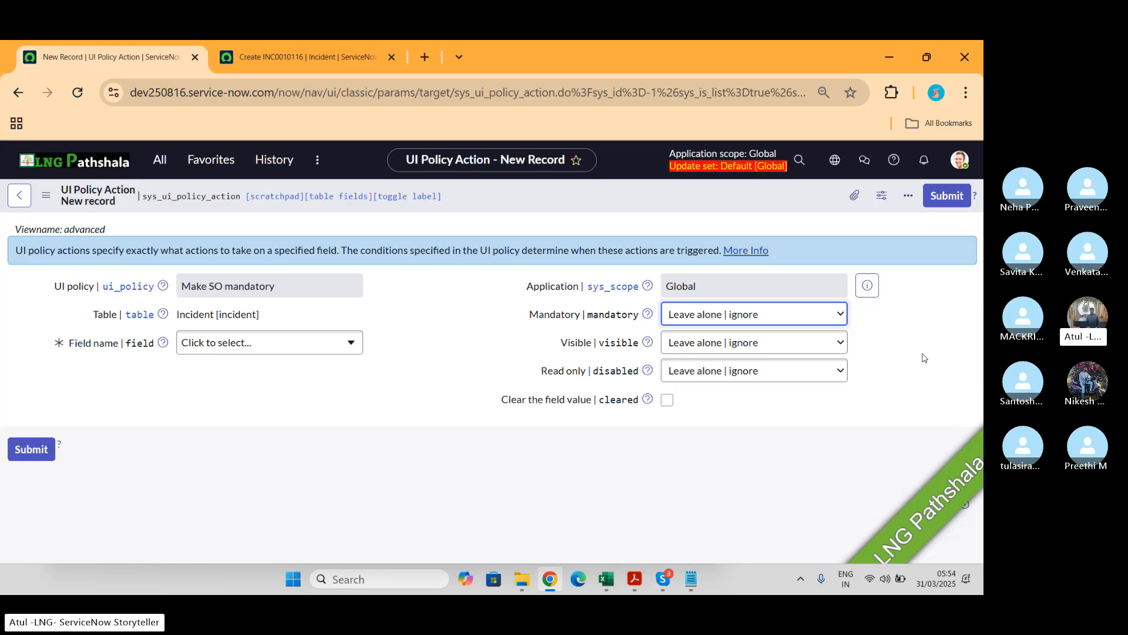
# Step: Choose Service offering as the UI policy action's field from the Incident field tree
pyautogui.click(287, 346)
pyautogui.click(285, 342)
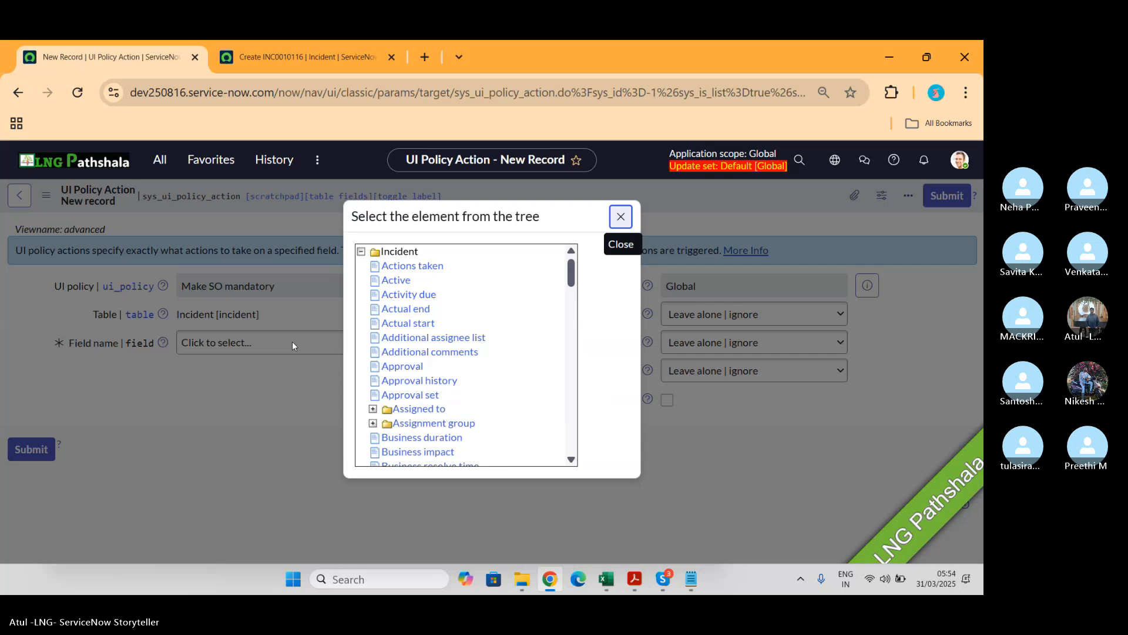
pyautogui.scroll(-6, 421, 353)
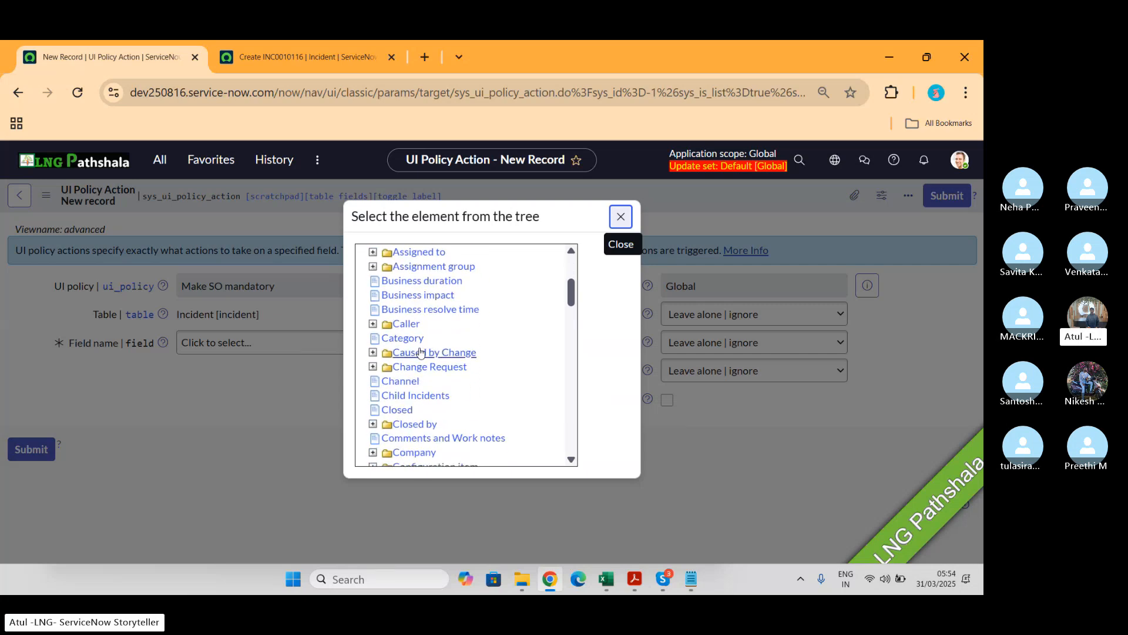
pyautogui.scroll(-9, 421, 352)
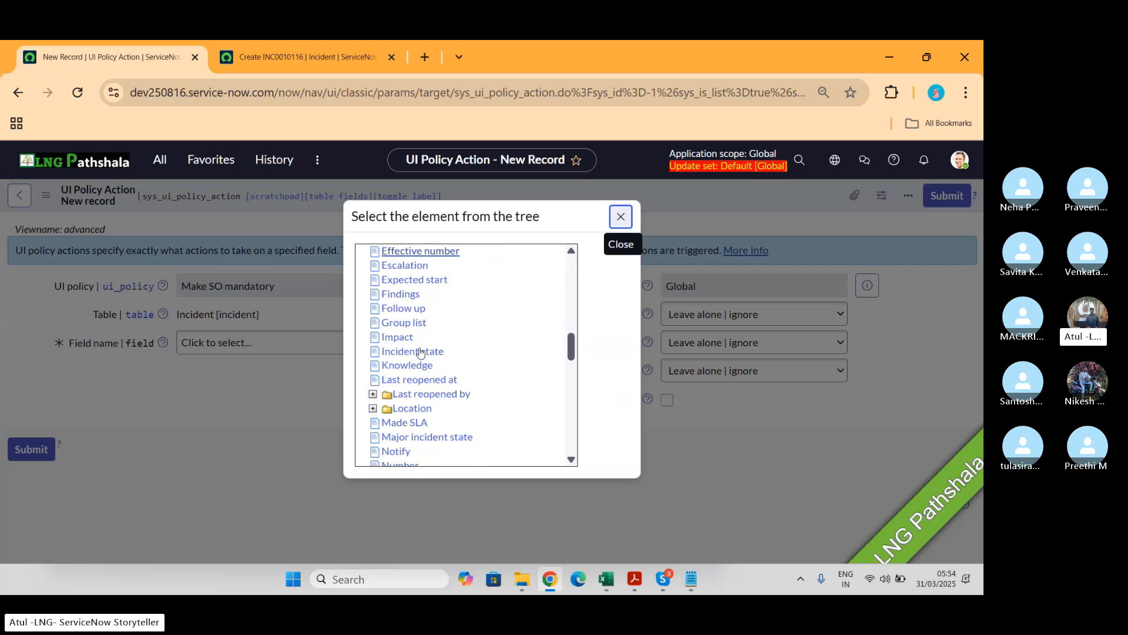
pyautogui.scroll(-4, 421, 352)
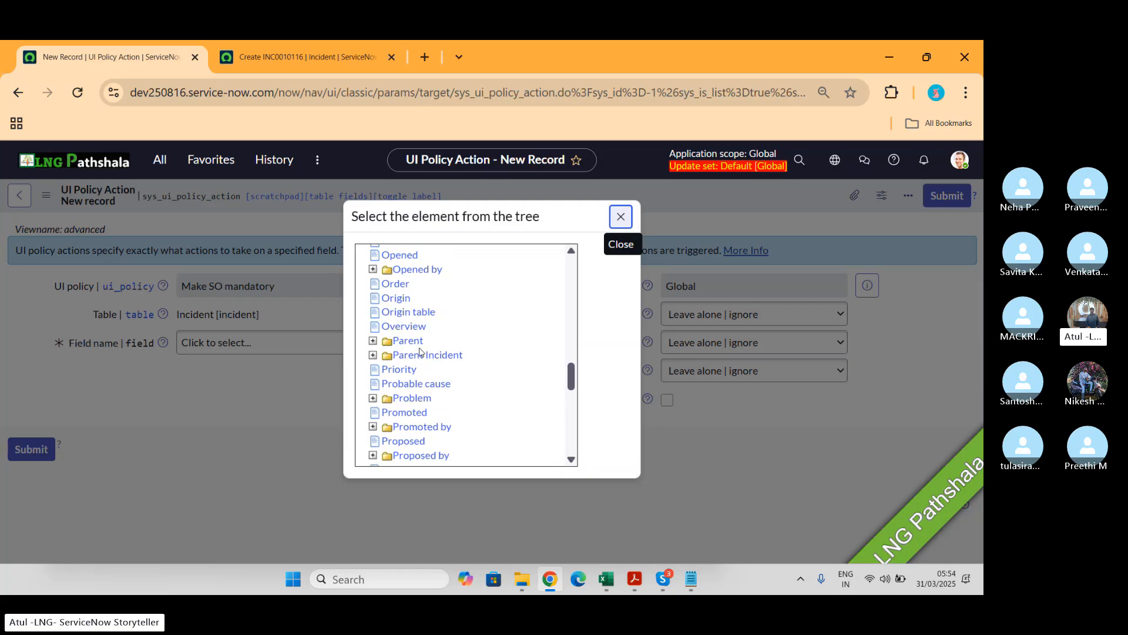
pyautogui.scroll(-5, 421, 352)
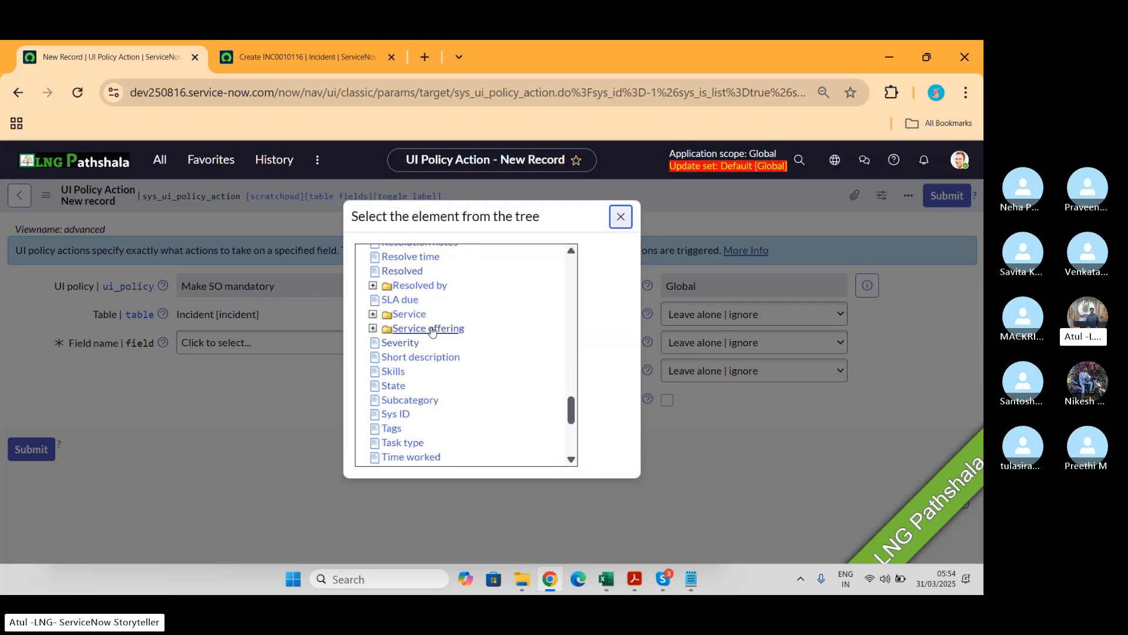
pyautogui.click(431, 328)
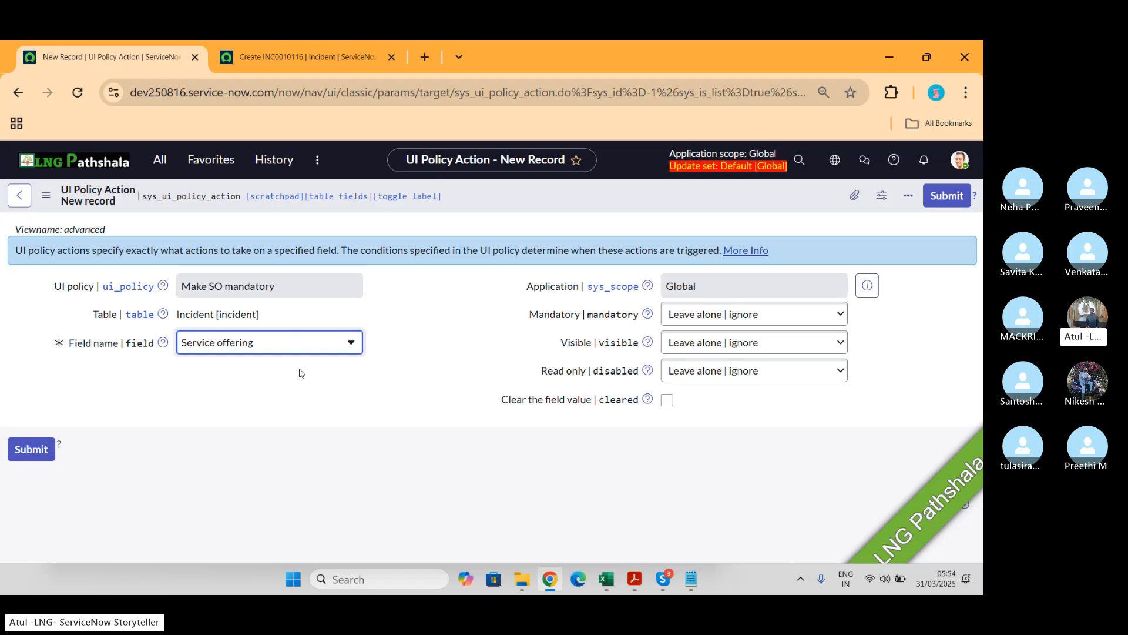
# Step: Set the action's Mandatory to True and Visible to False and save the UI policy action
pyautogui.click(711, 315)
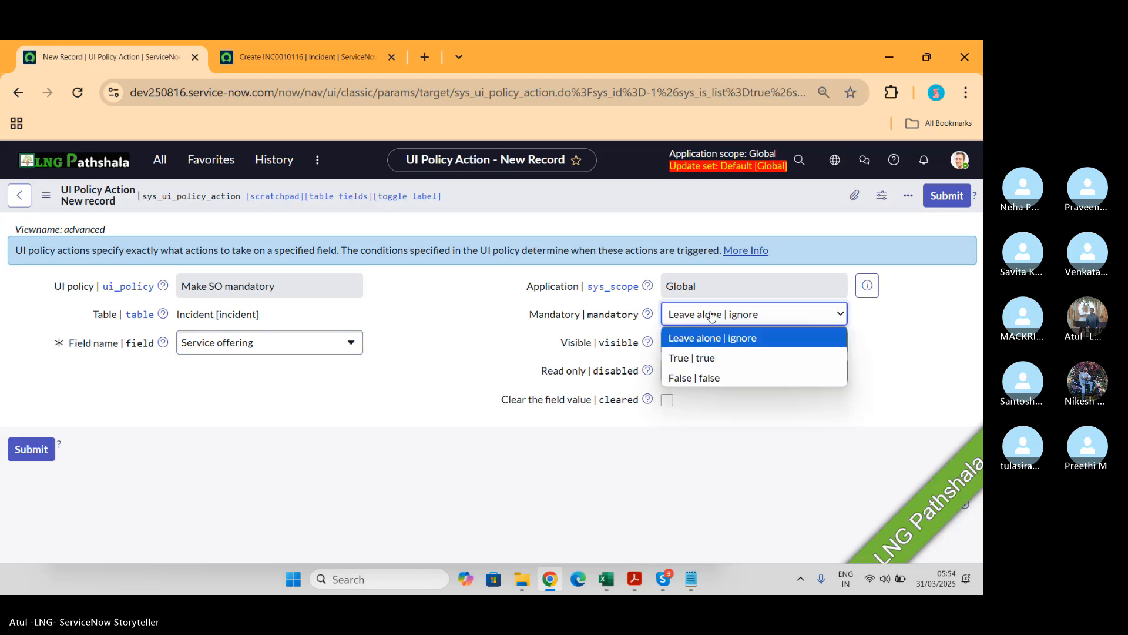
pyautogui.click(712, 359)
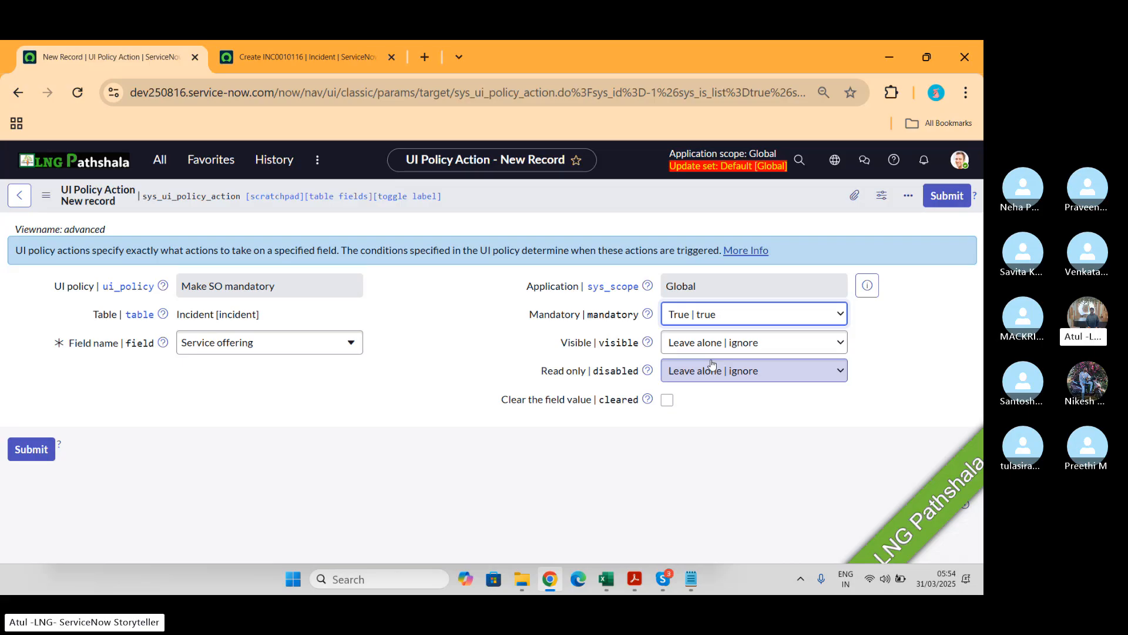
pyautogui.click(726, 344)
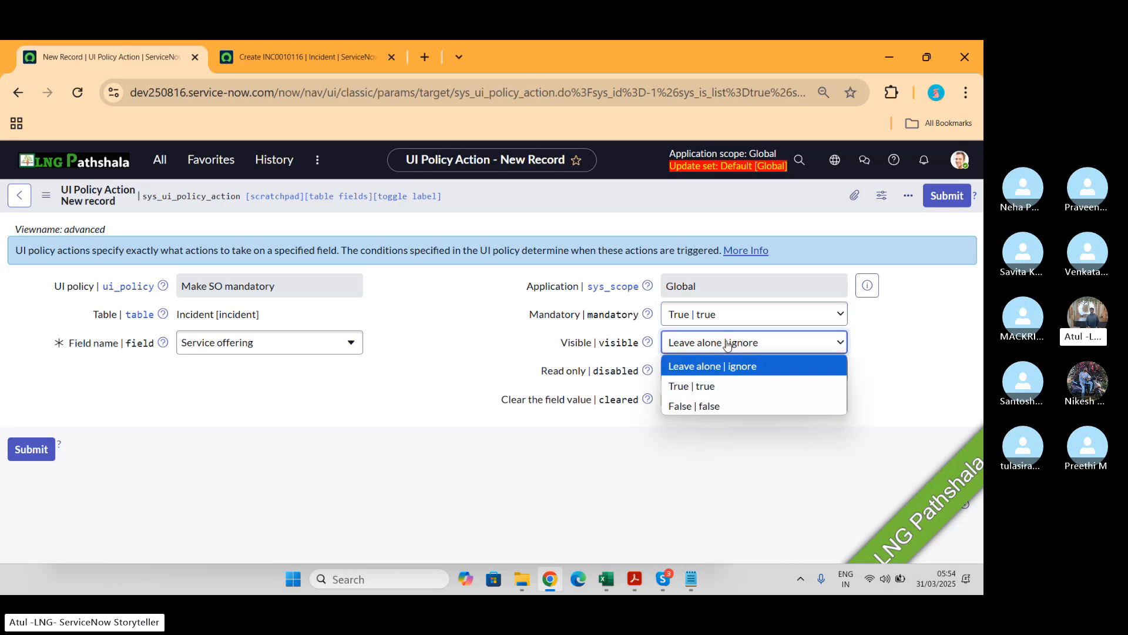
pyautogui.click(713, 407)
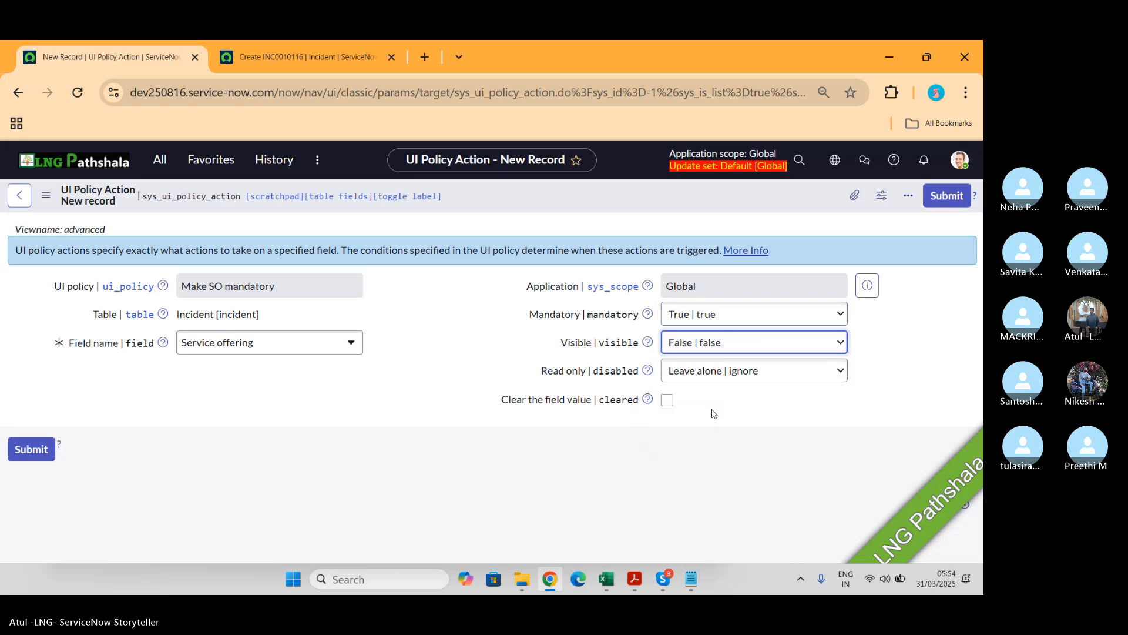
pyautogui.rightClick(675, 190)
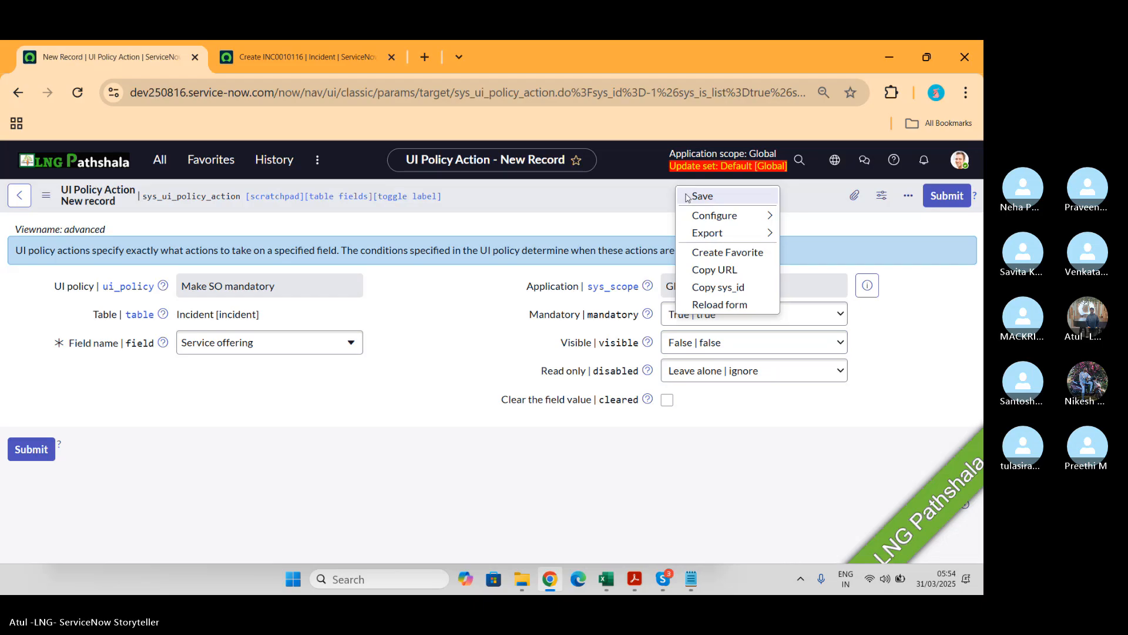
pyautogui.click(686, 196)
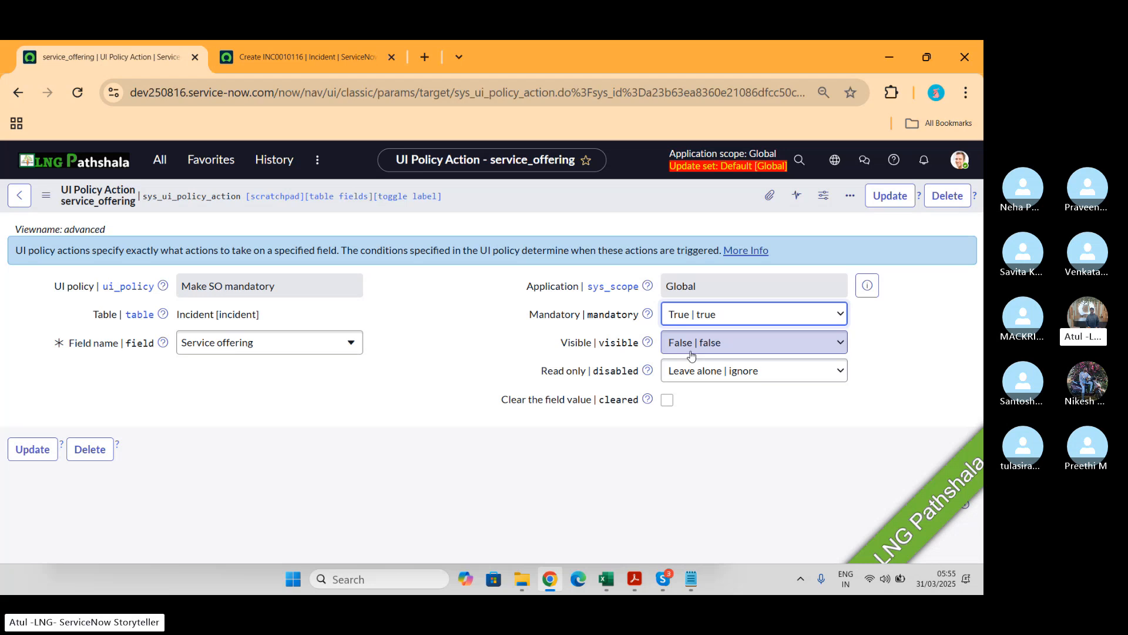
# Step: Reload the new Incident form in the other tab and enter LNG as the short description
pyautogui.click(300, 57)
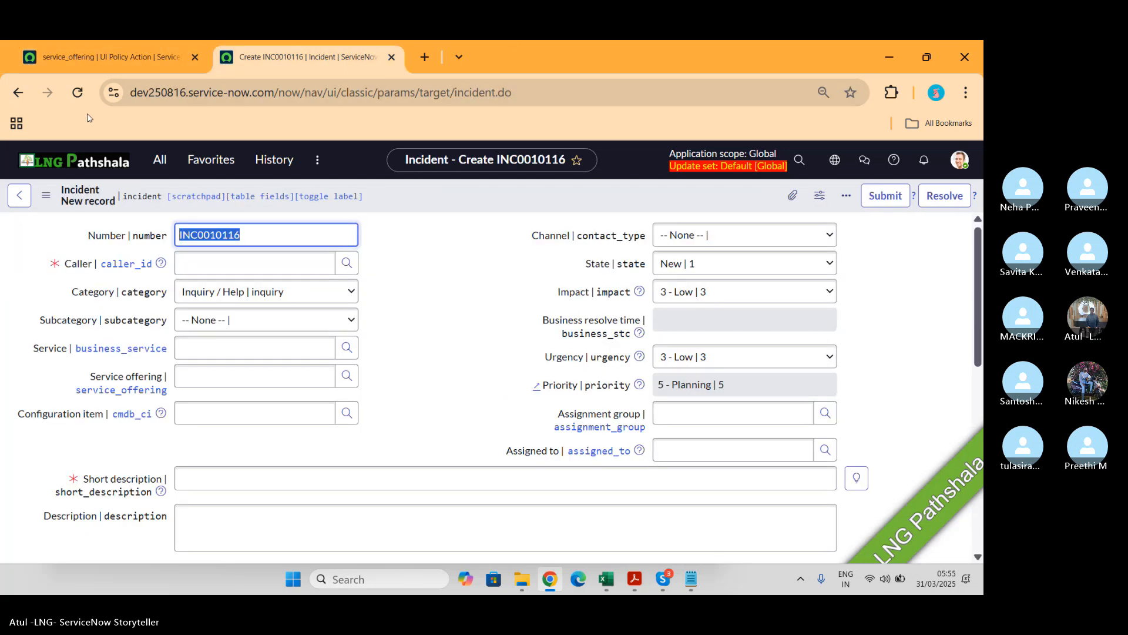
pyautogui.click(77, 93)
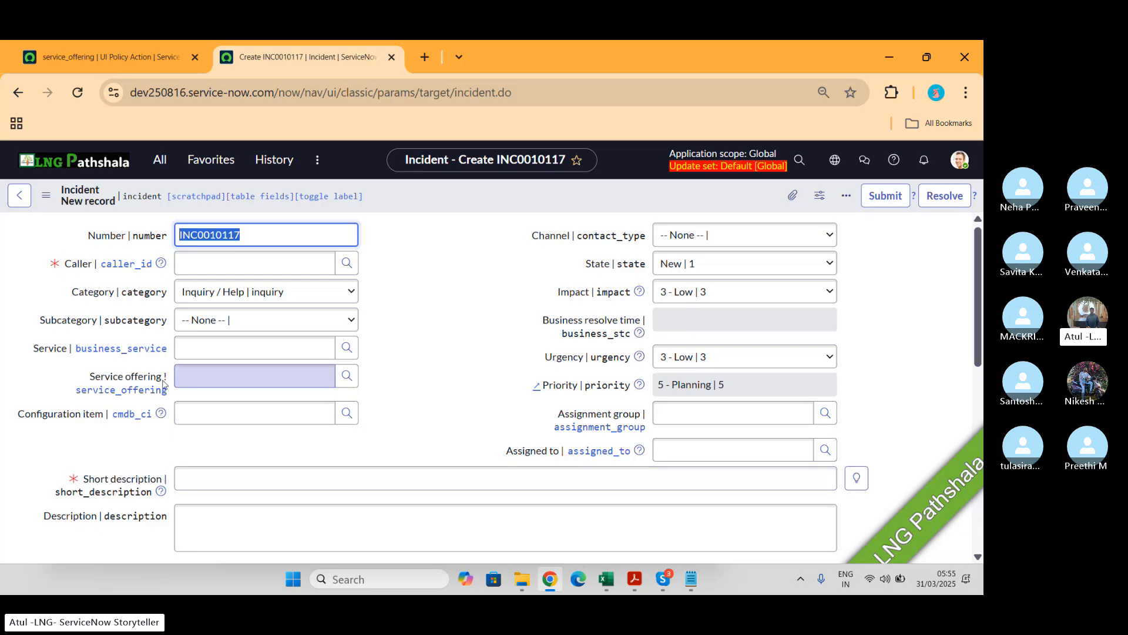
pyautogui.click(211, 471)
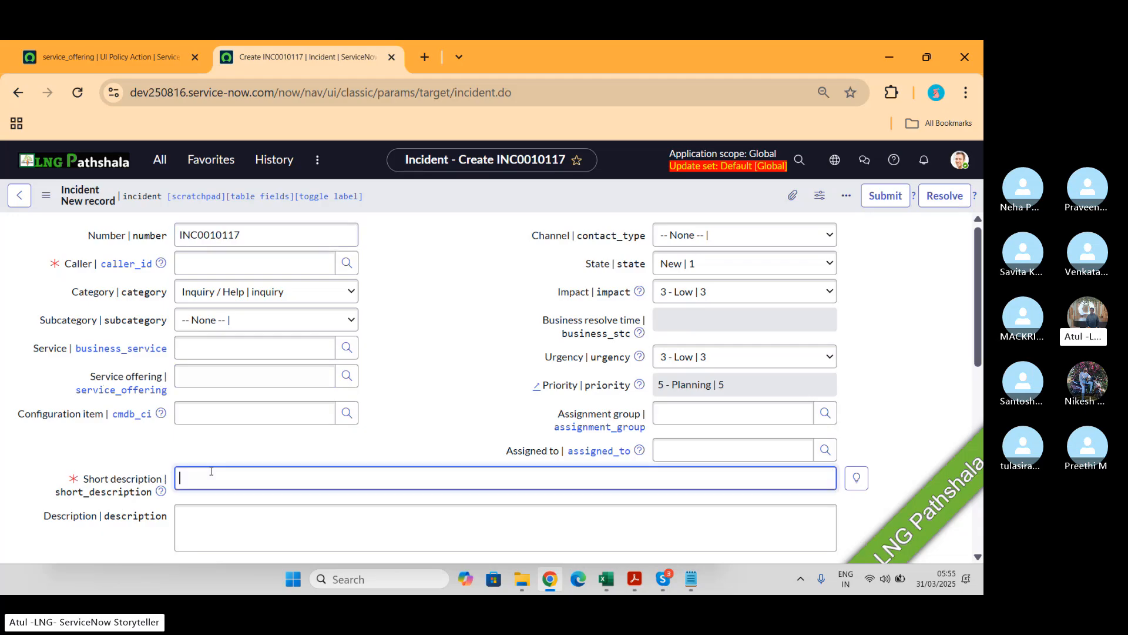
pyautogui.write('Ing')
pyautogui.press('Tab')
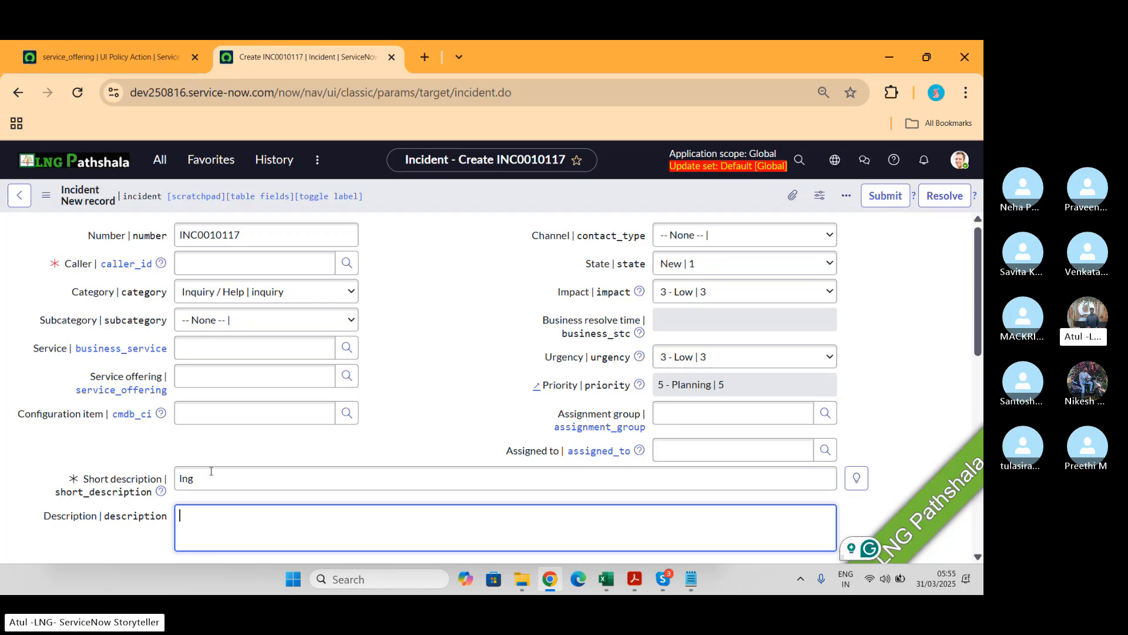
pyautogui.click(211, 471)
pyautogui.press('BackSpace')
pyautogui.press('BackSpace')
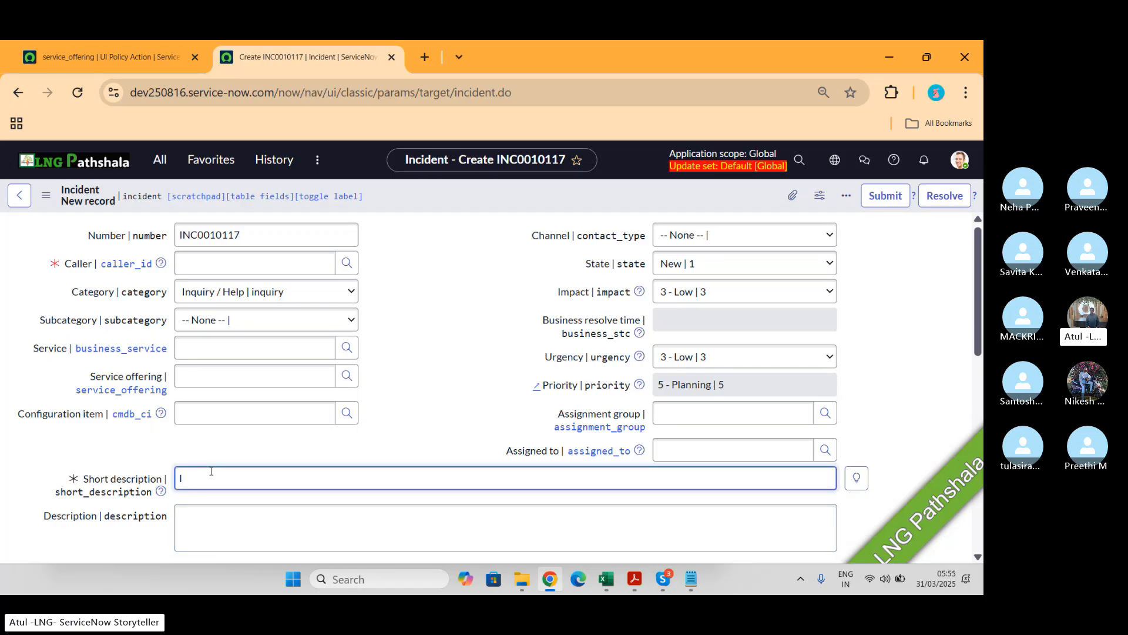
pyautogui.write('LNG')
pyautogui.press('Tab')
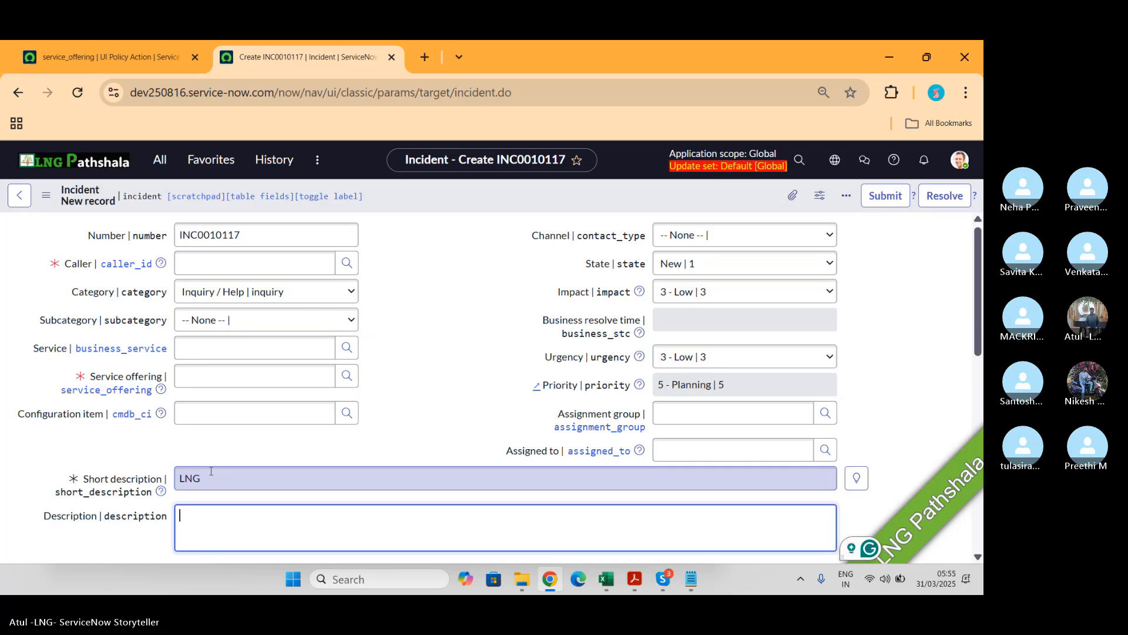
# Step: Change the incident's short description to LNGp and leave the field
pyautogui.click(211, 471)
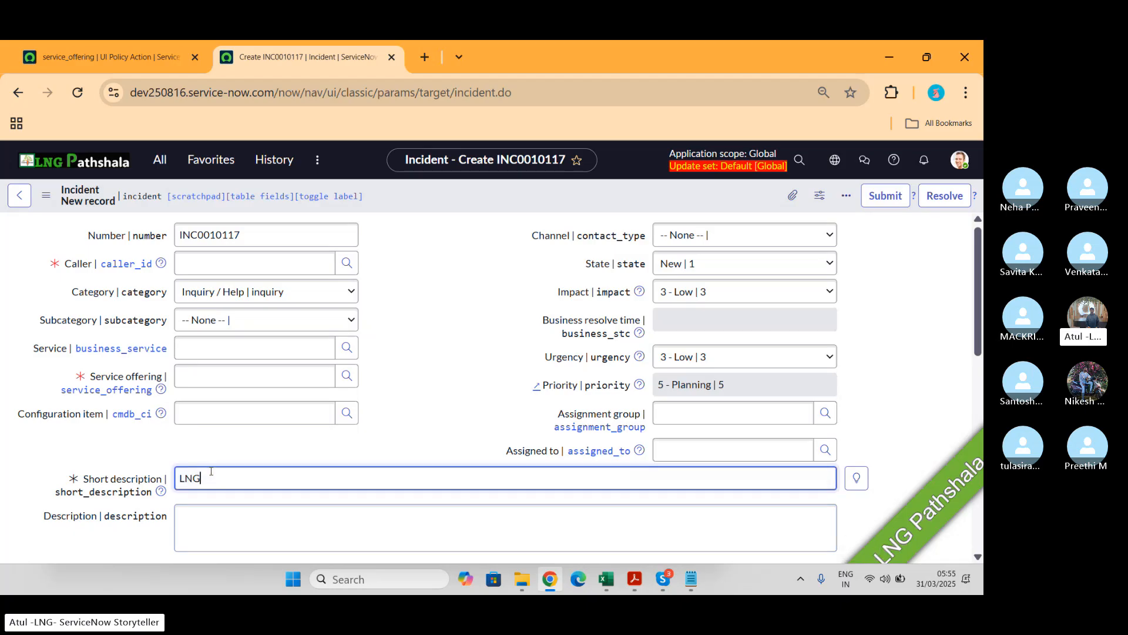
pyautogui.write('p')
pyautogui.press('Tab')
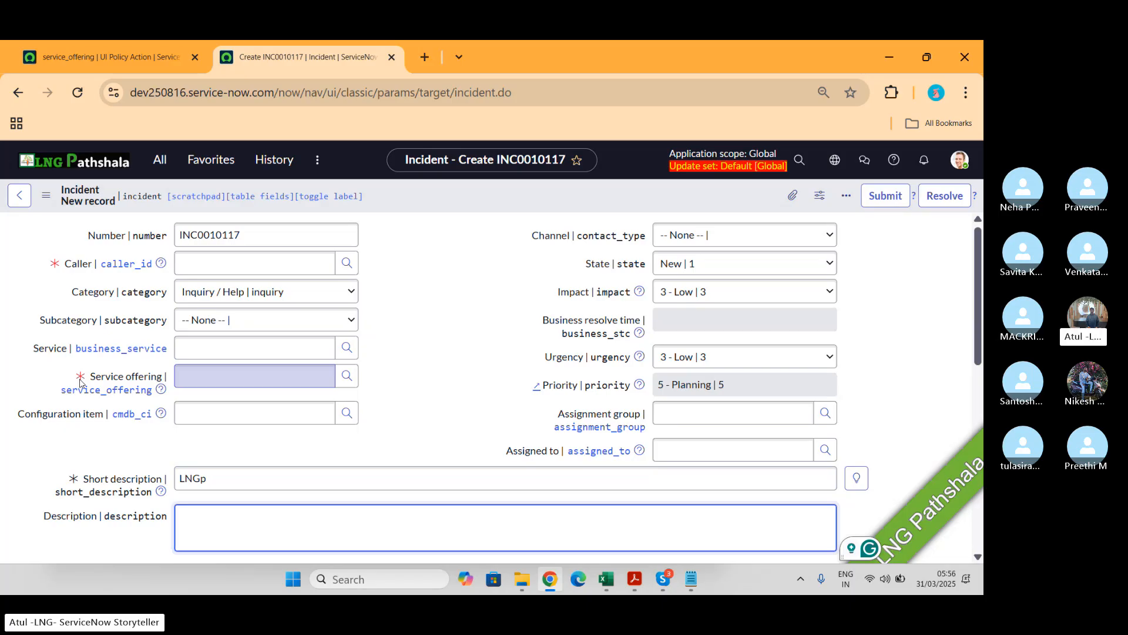
# Step: Go back to the Make SO mandatory UI policy record
pyautogui.click(122, 62)
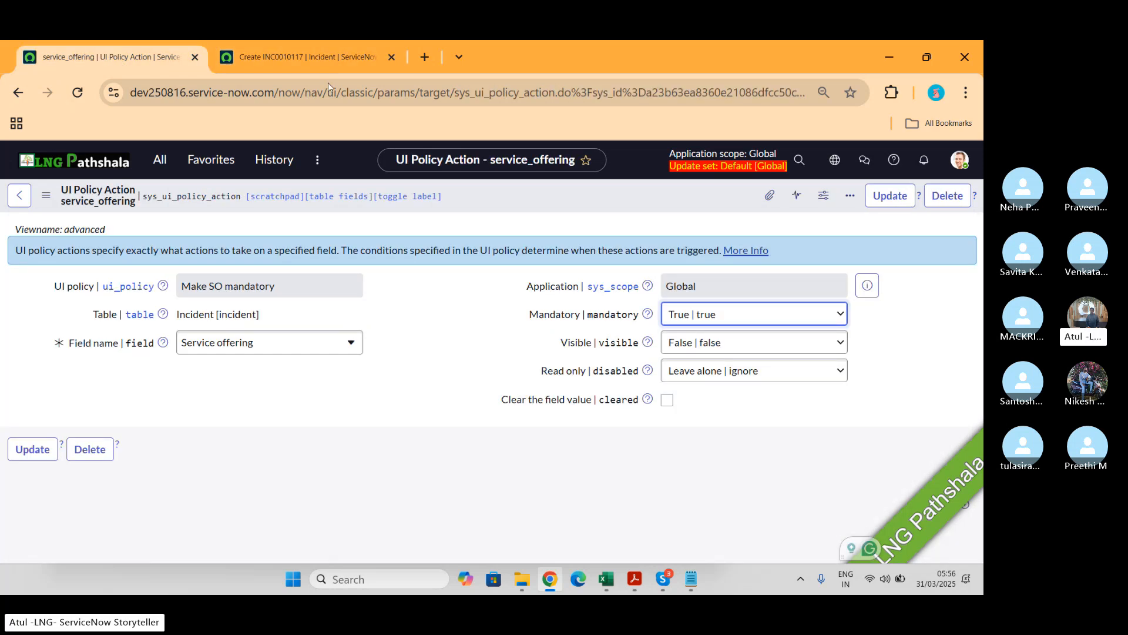
pyautogui.click(875, 203)
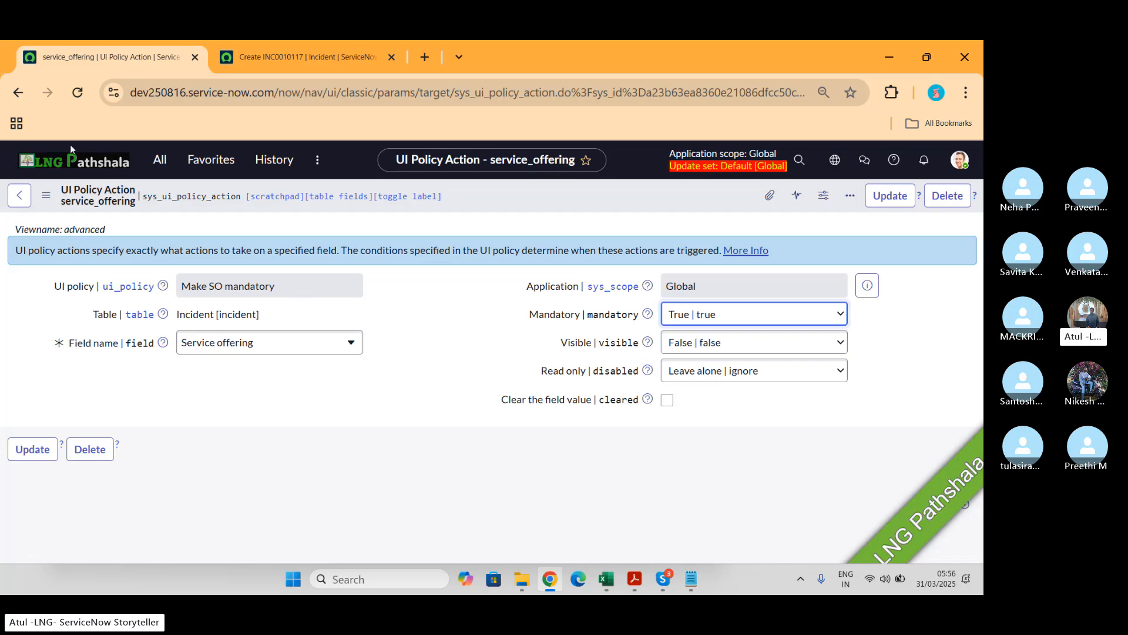
pyautogui.click(19, 94)
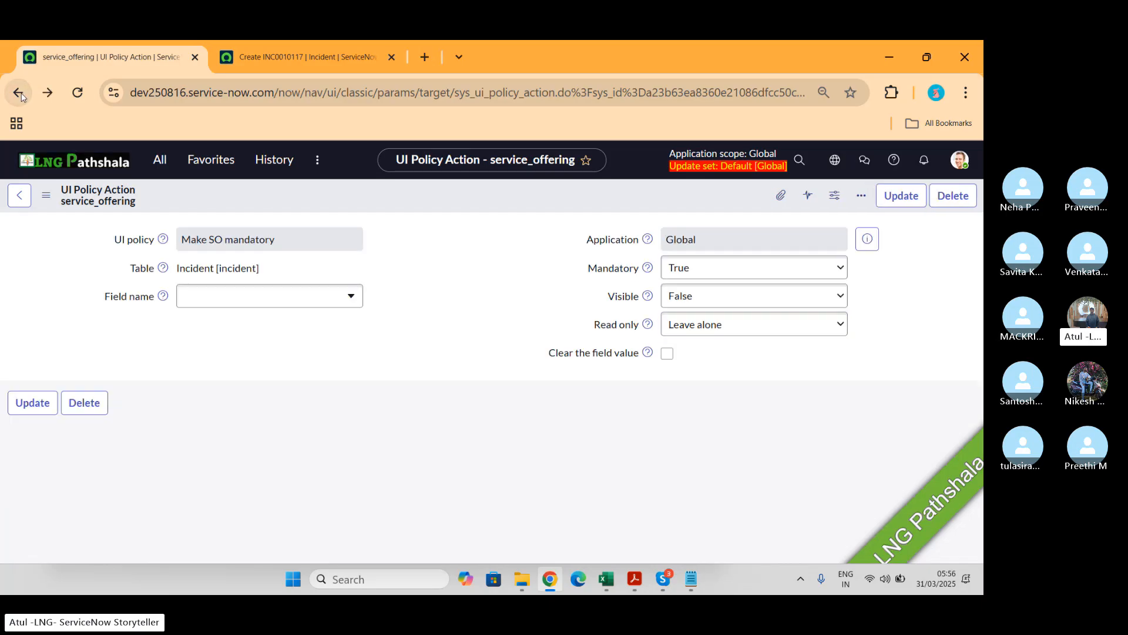
pyautogui.click(19, 94)
pyautogui.click(19, 94)
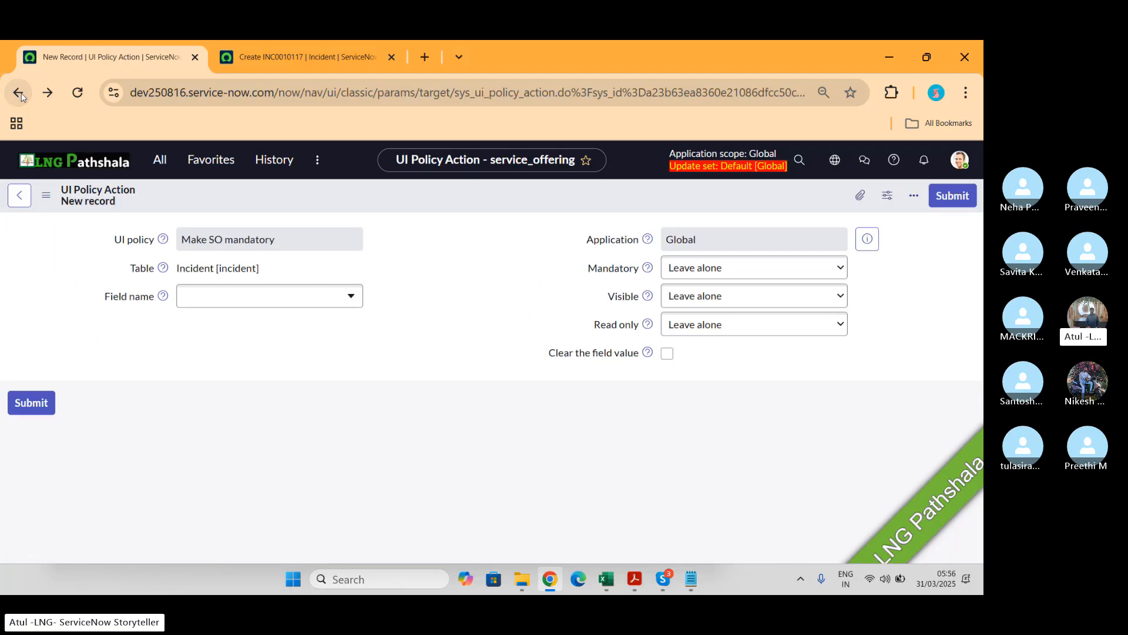
pyautogui.click(21, 96)
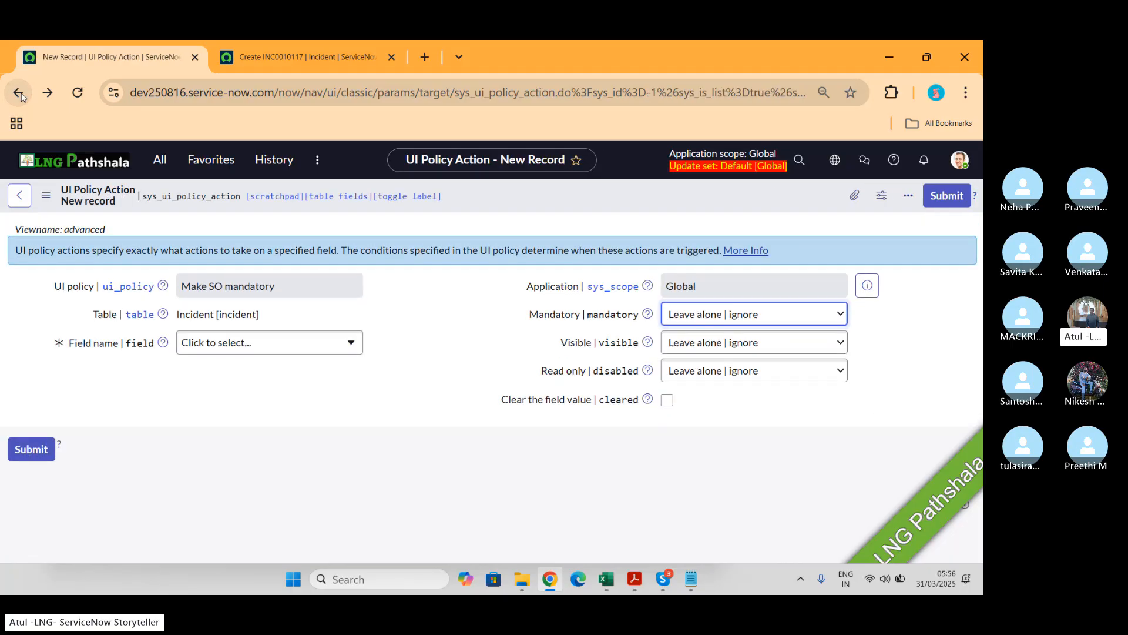
pyautogui.click(22, 97)
pyautogui.click(159, 160)
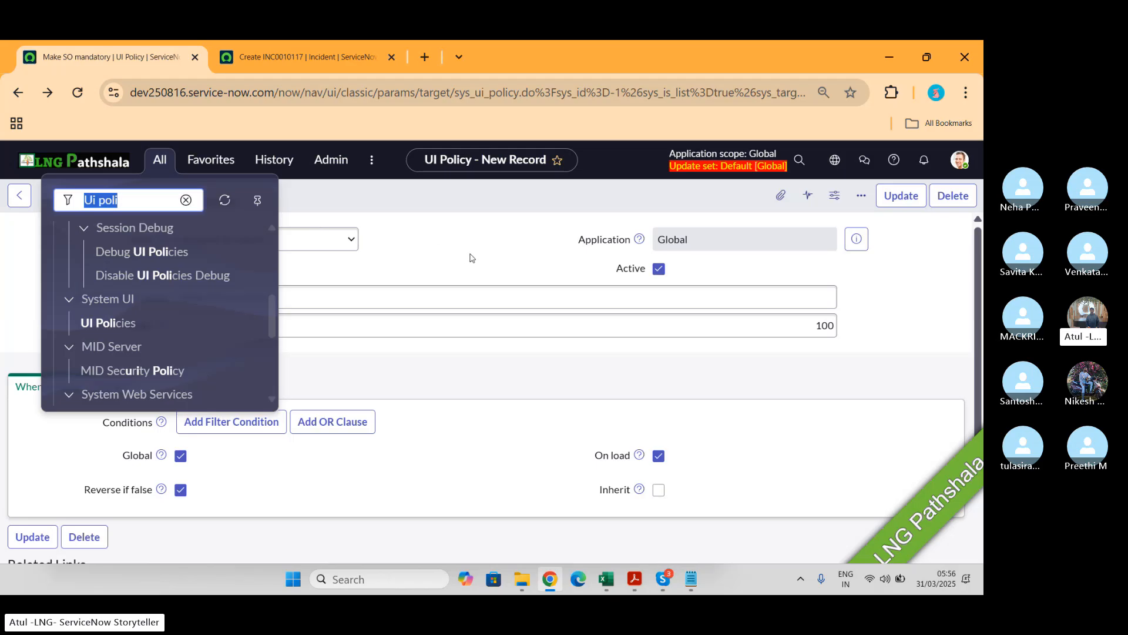
pyautogui.click(461, 346)
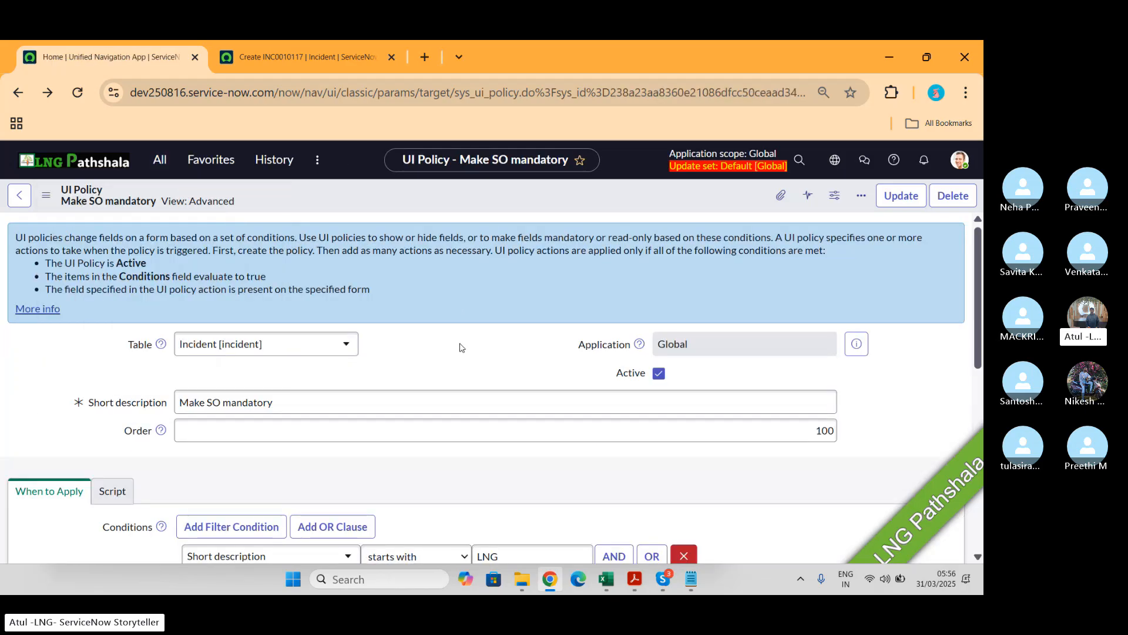
# Step: Rename the UI policy's short description to LNG Make SO mandatory and save it
pyautogui.scroll(-2, 461, 345)
pyautogui.click(180, 301)
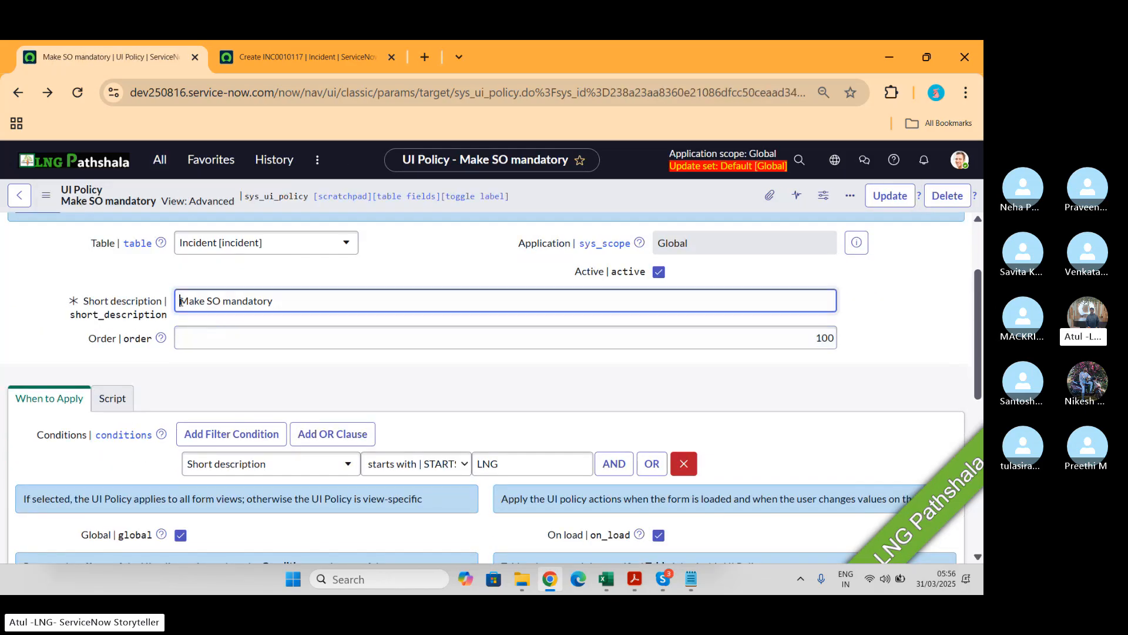
pyautogui.write('lng')
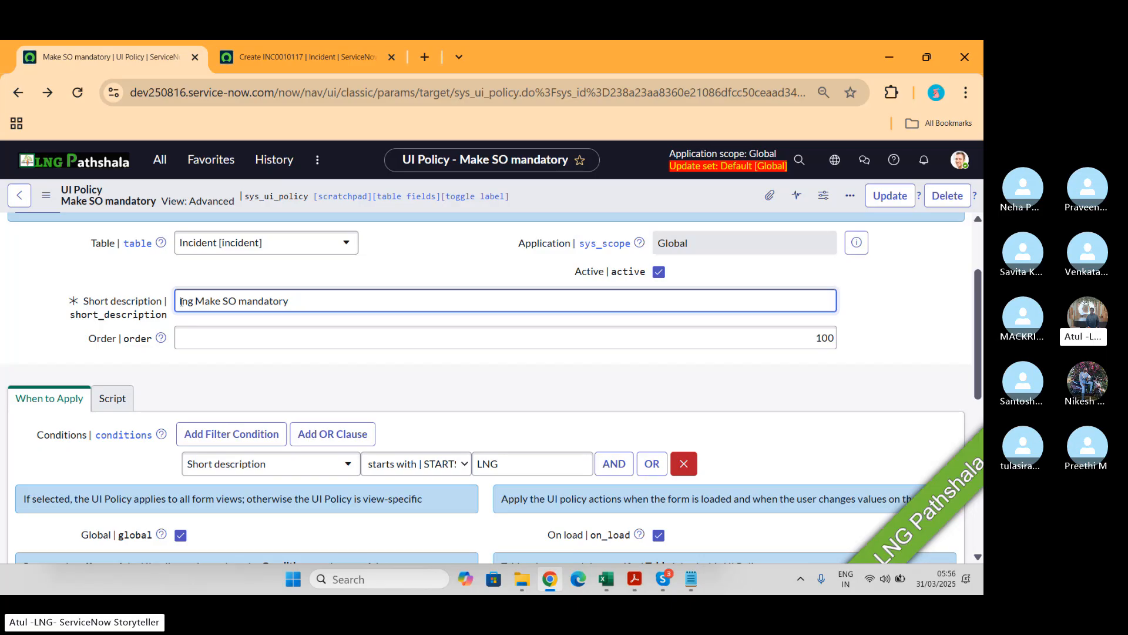
pyautogui.press('BackSpace')
pyautogui.press('BackSpace')
pyautogui.press('BackSpace')
pyautogui.press('BackSpace')
pyautogui.write('lng')
pyautogui.press('BackSpace')
pyautogui.press('BackSpace')
pyautogui.press('BackSpace')
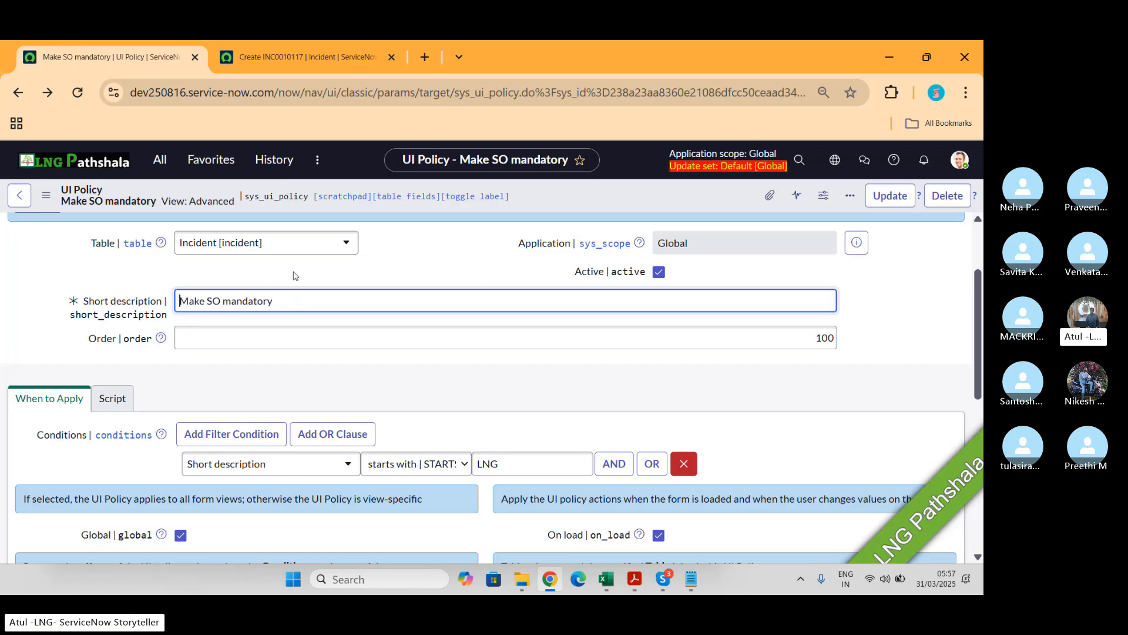
pyautogui.write('LNG')
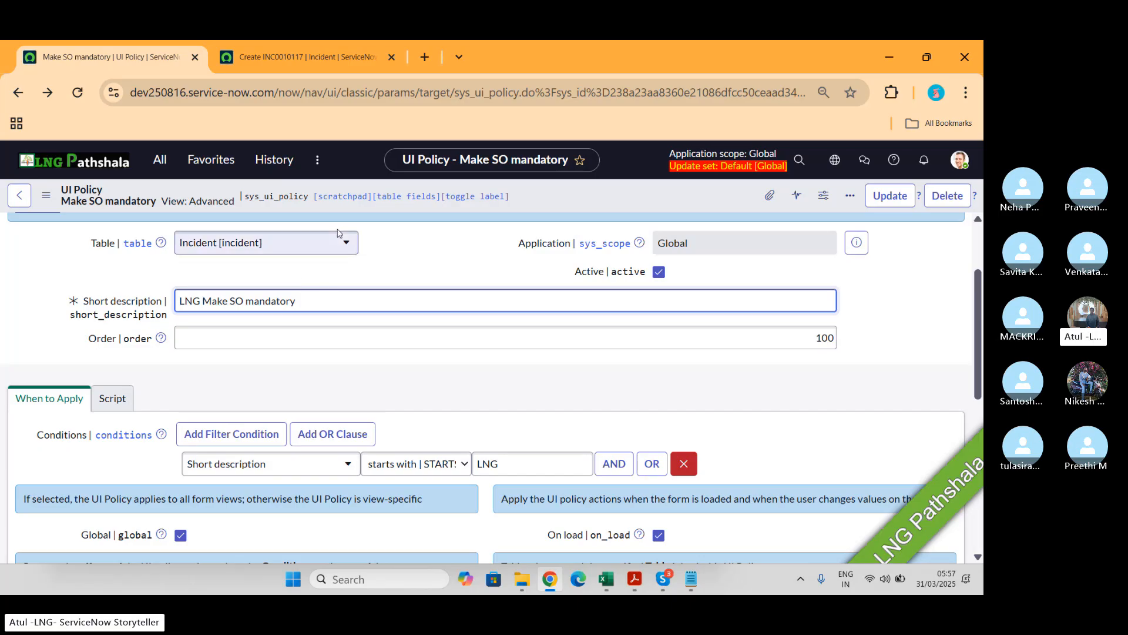
pyautogui.rightClick(589, 183)
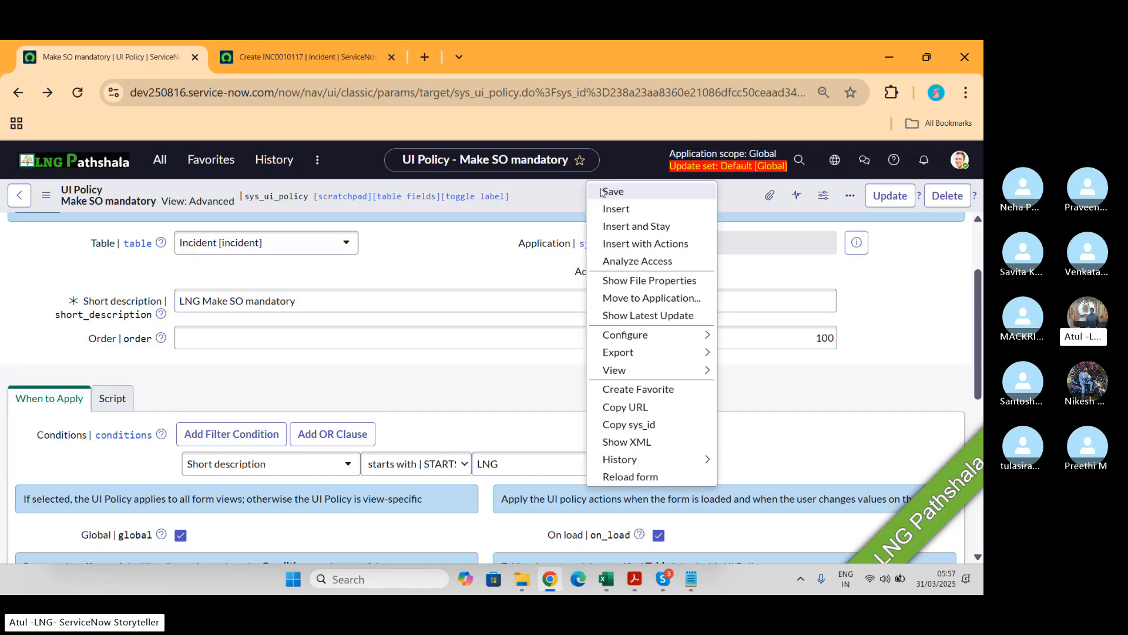
pyautogui.click(601, 193)
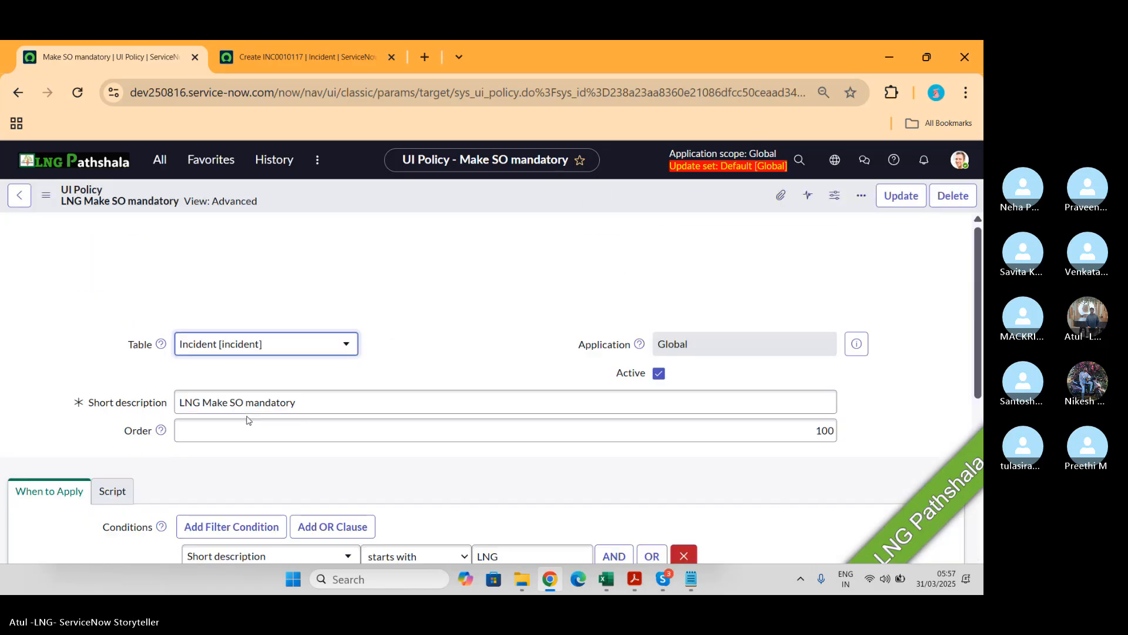
# Step: Return to the Incident form tab
pyautogui.scroll(-6, 529, 400)
pyautogui.doubleClick(468, 401)
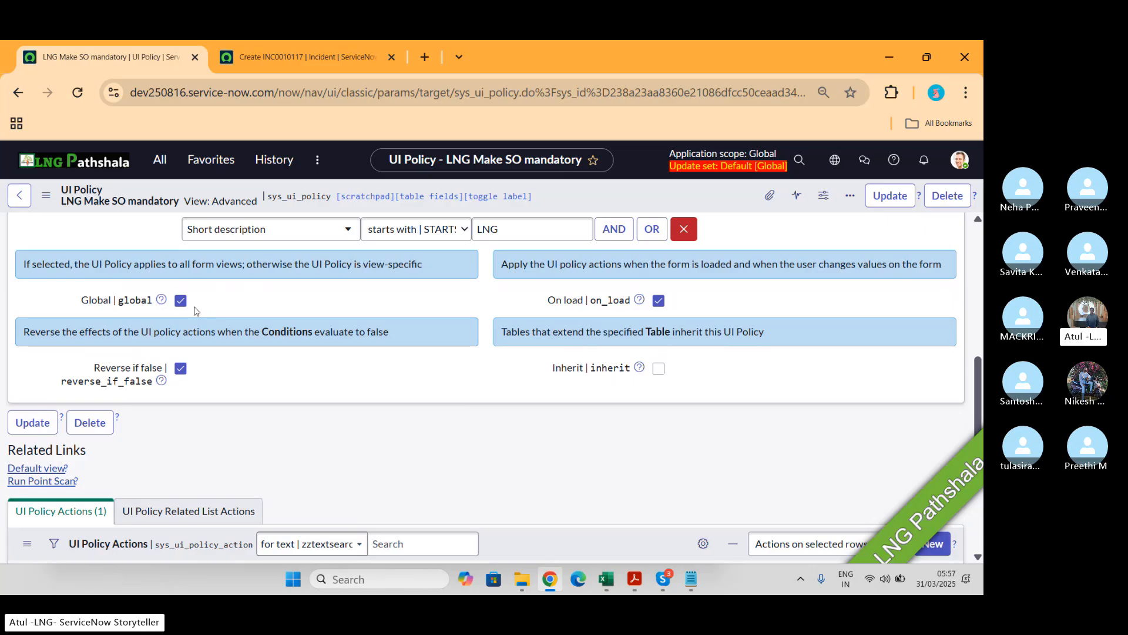
pyautogui.click(340, 57)
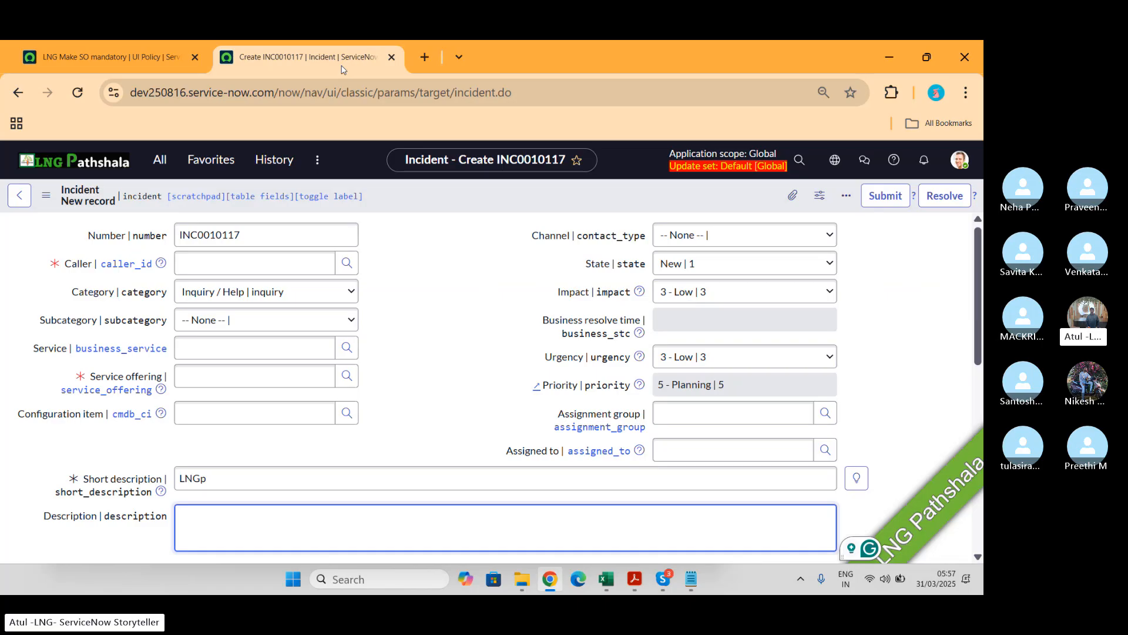
pyautogui.click(123, 58)
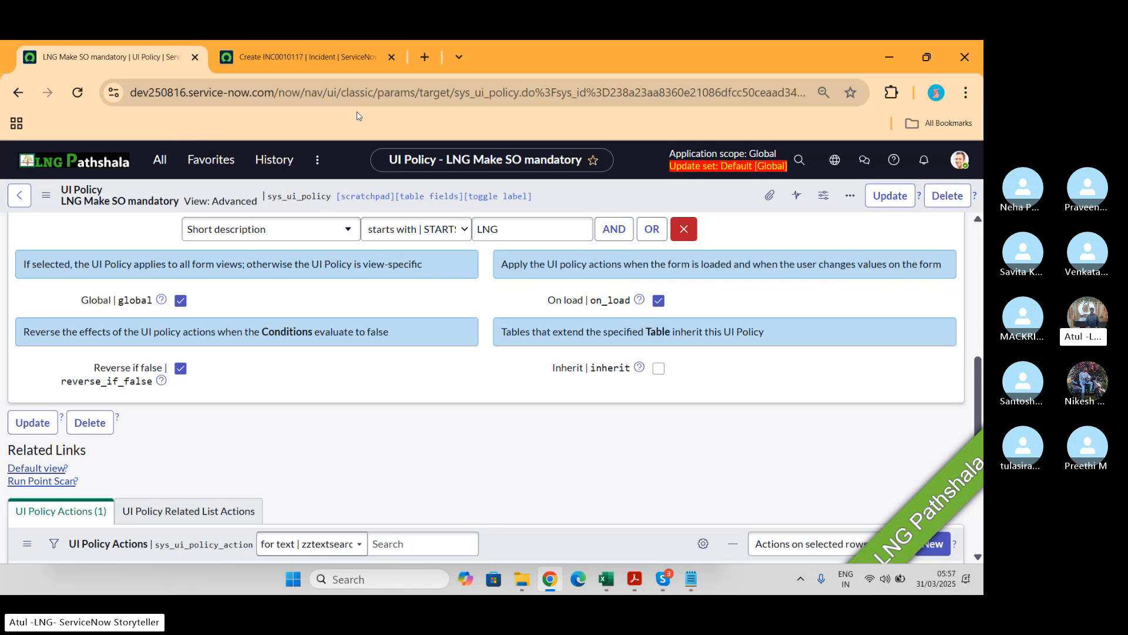
pyautogui.click(305, 57)
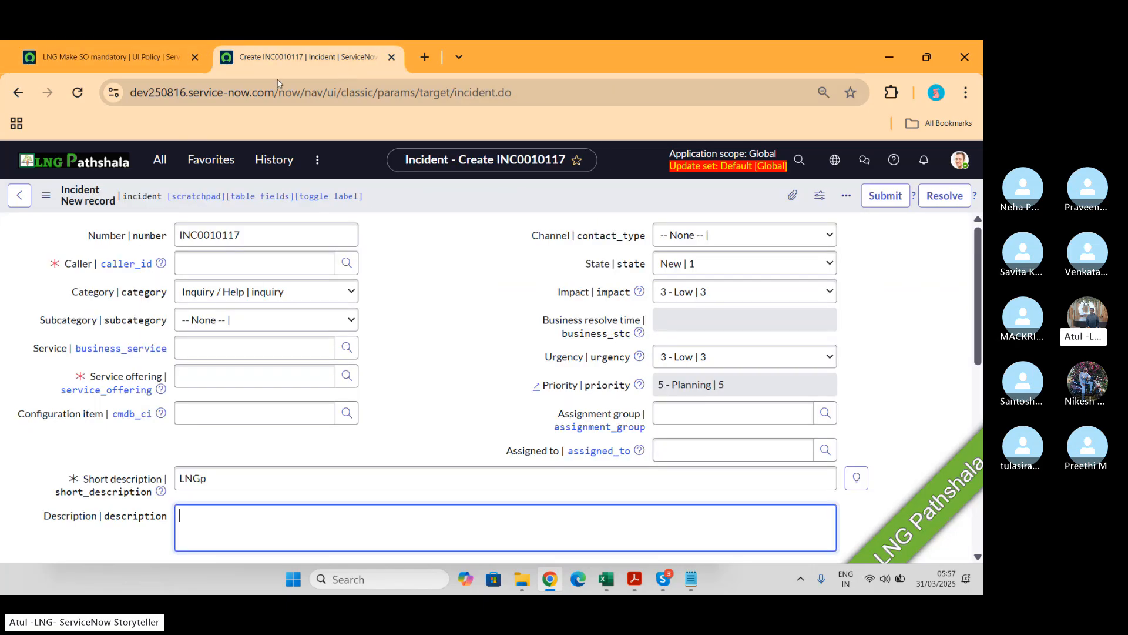
pyautogui.click(50, 203)
pyautogui.click(44, 201)
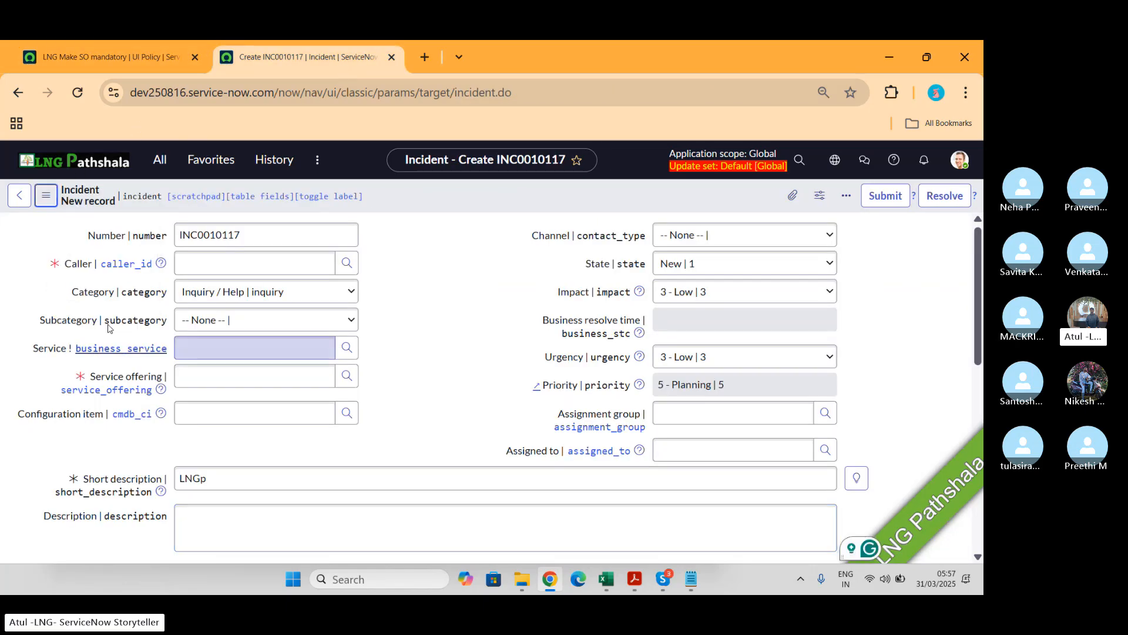
pyautogui.click(42, 202)
pyautogui.moveTo(94, 247)
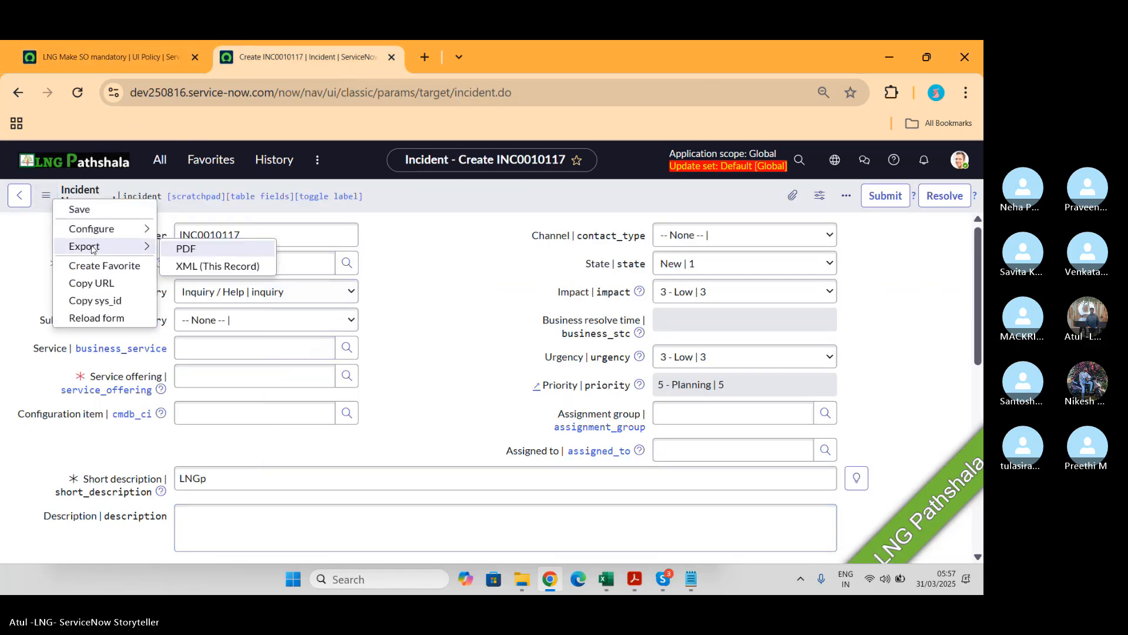
pyautogui.press('Escape')
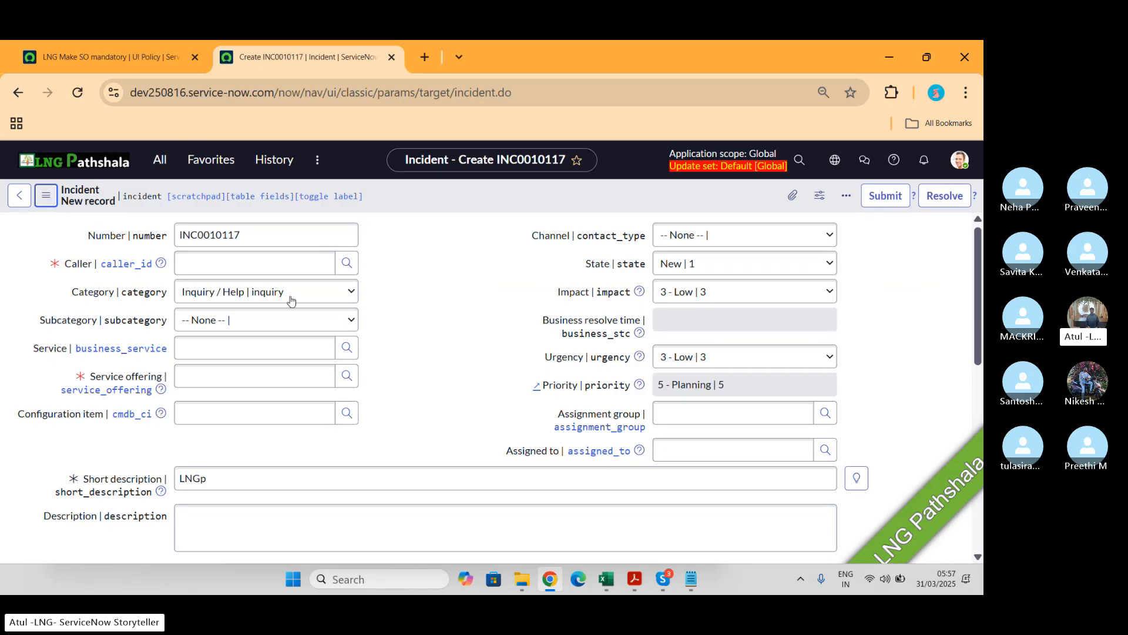
# Step: Choose the caller from recent selections and set the incident's short description to LNG
pyautogui.click(244, 269)
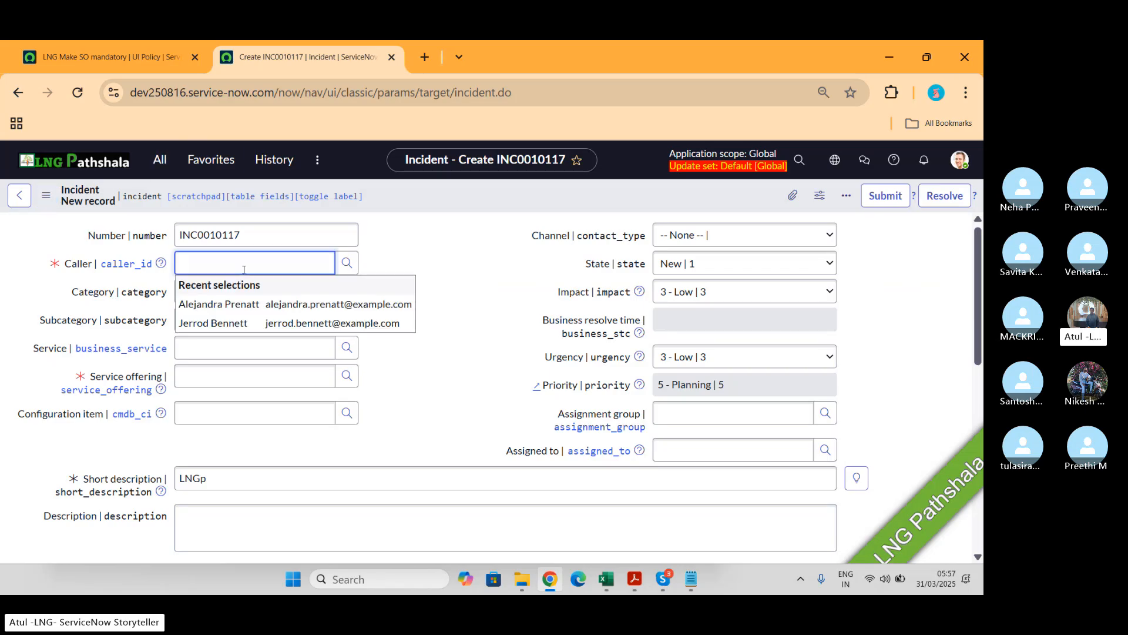
pyautogui.click(243, 304)
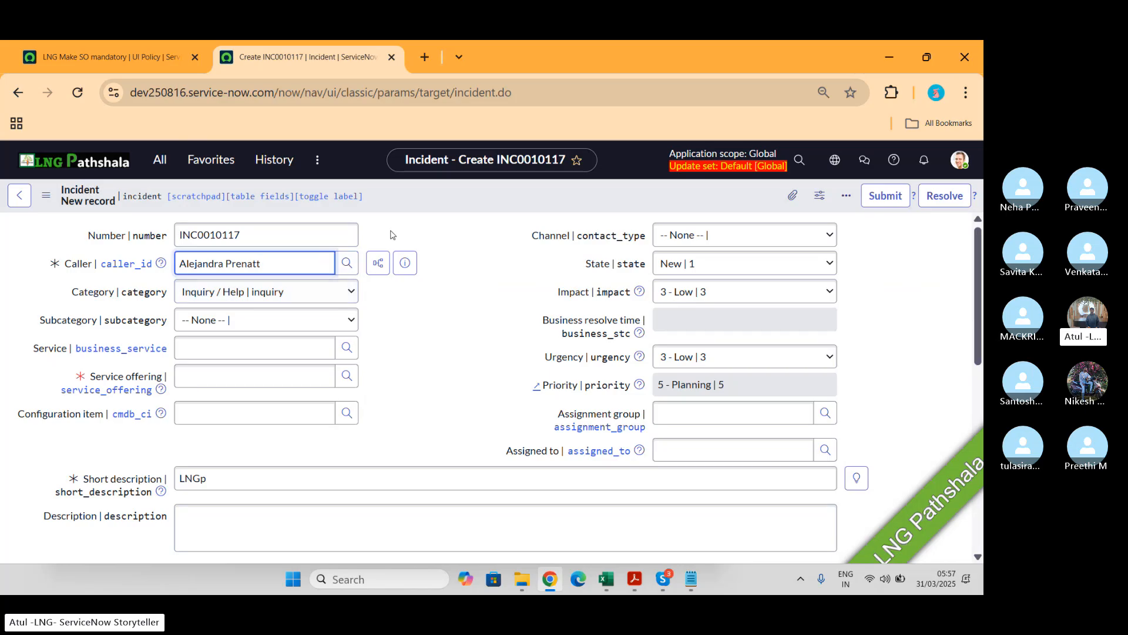
pyautogui.click(215, 480)
pyautogui.write('LNGp')
pyautogui.press('BackSpace')
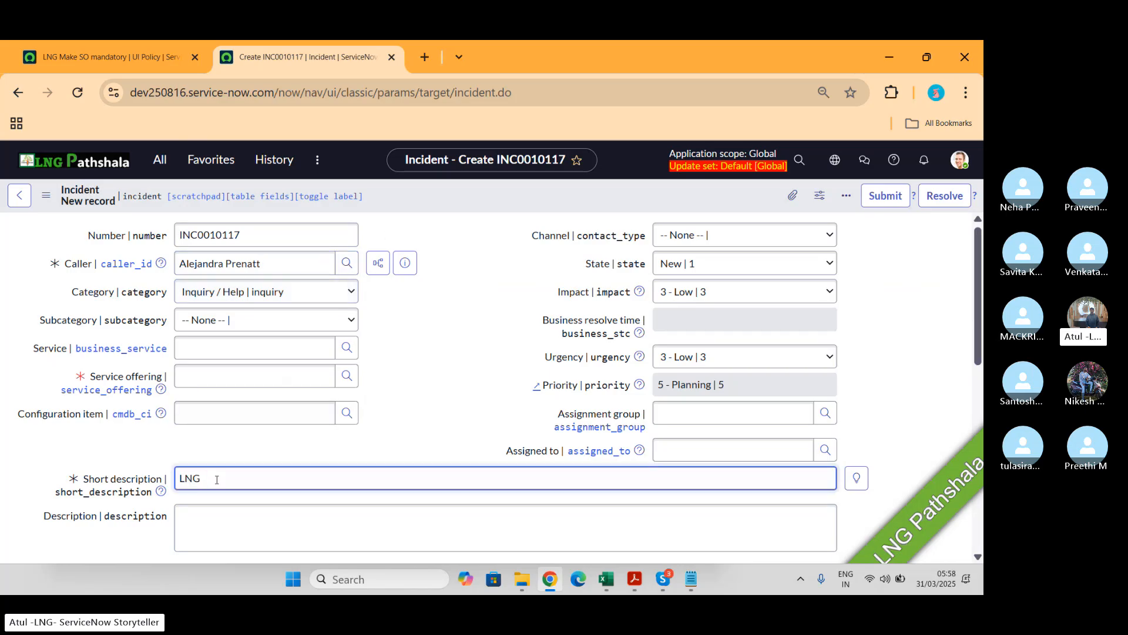
# Step: Set the Service offering to LNG1 and save the incident
pyautogui.click(216, 379)
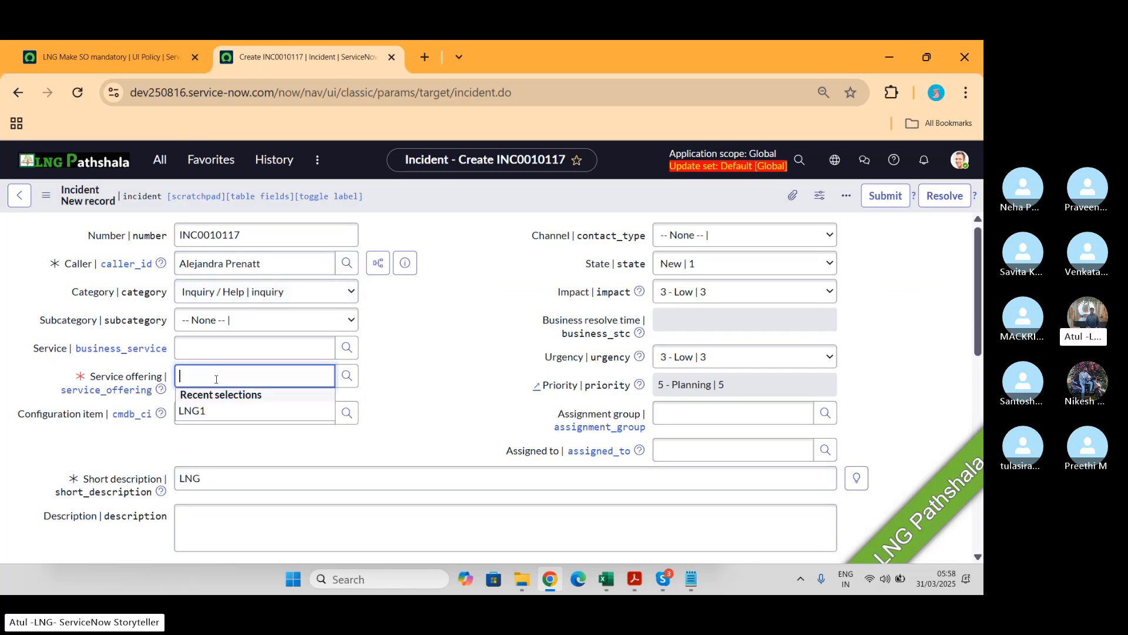
pyautogui.click(199, 411)
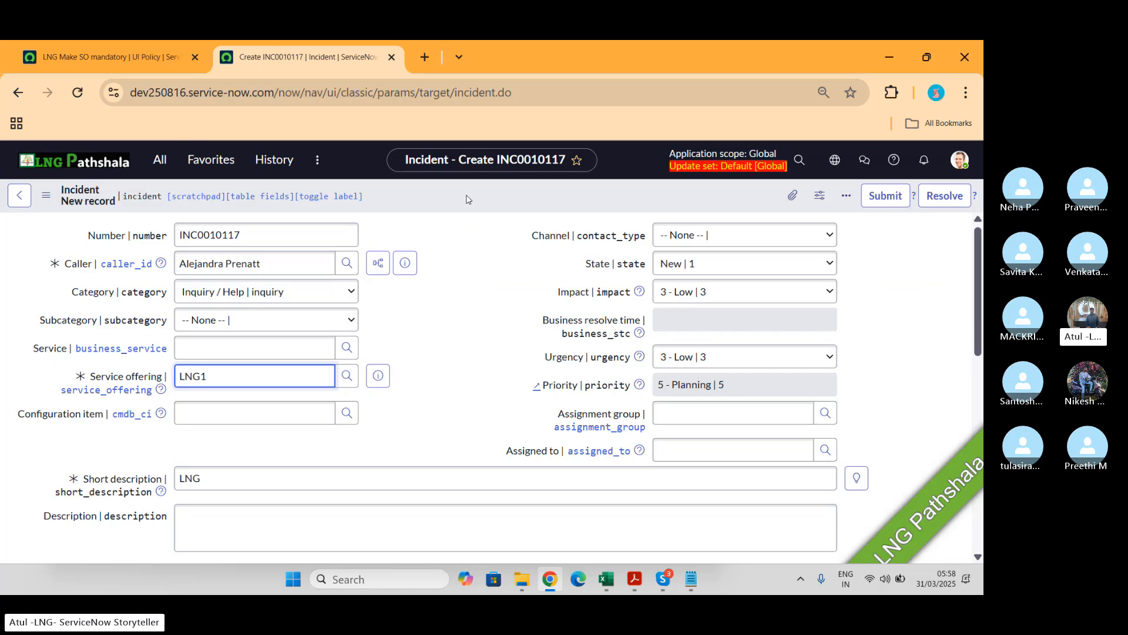
pyautogui.rightClick(468, 196)
pyautogui.click(486, 208)
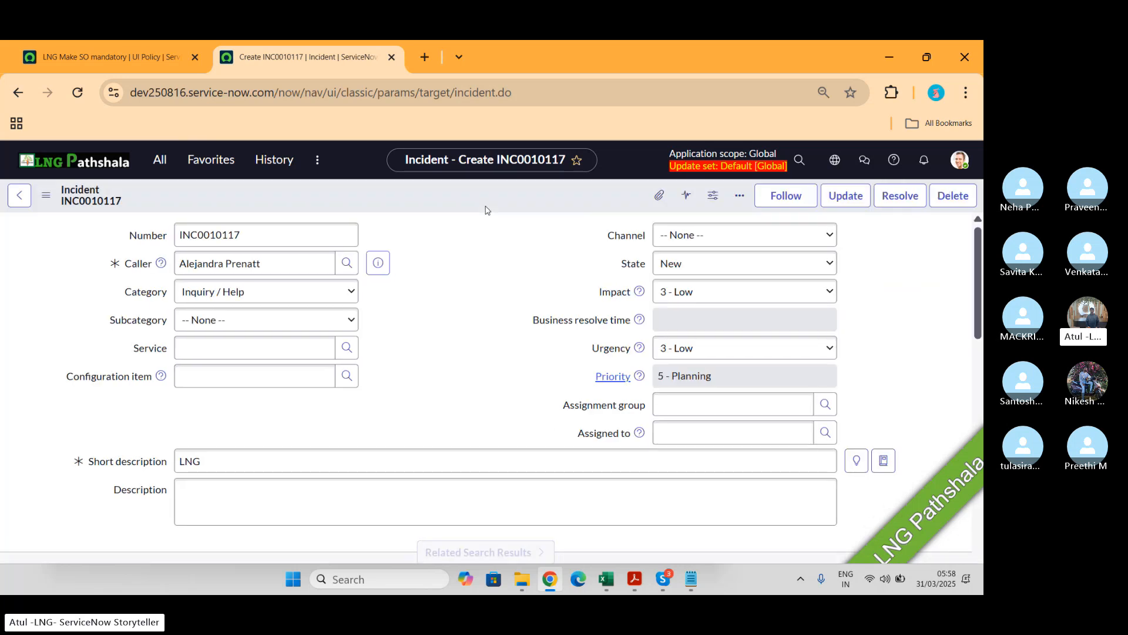
# Step: Browse the list of views available for the incident form
pyautogui.click(46, 197)
pyautogui.moveTo(179, 539)
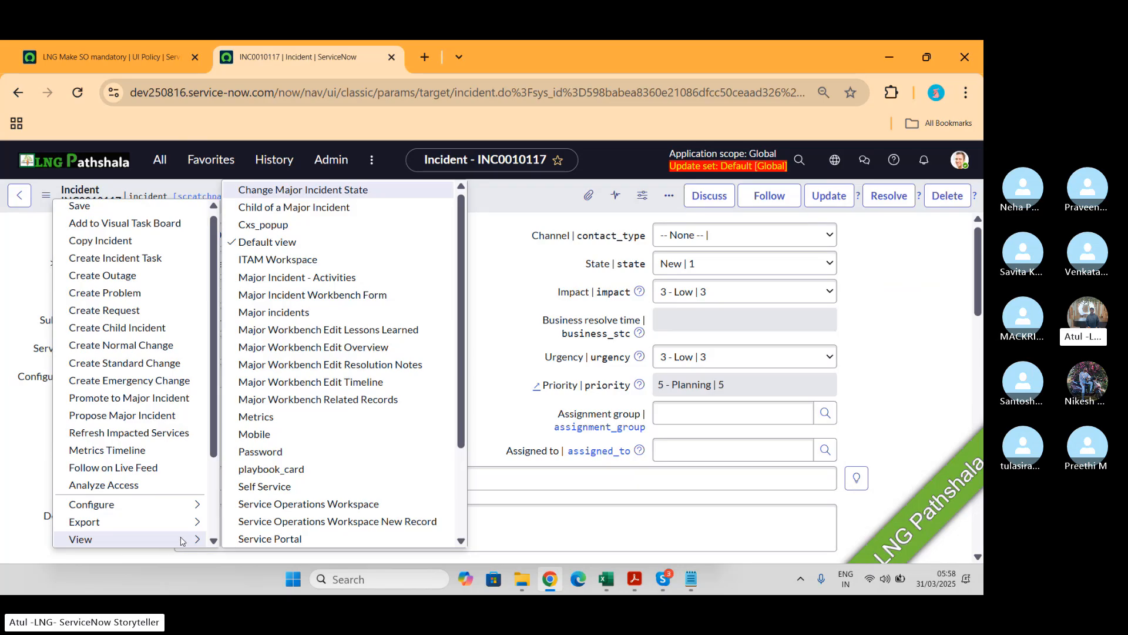
pyautogui.scroll(-2, 317, 338)
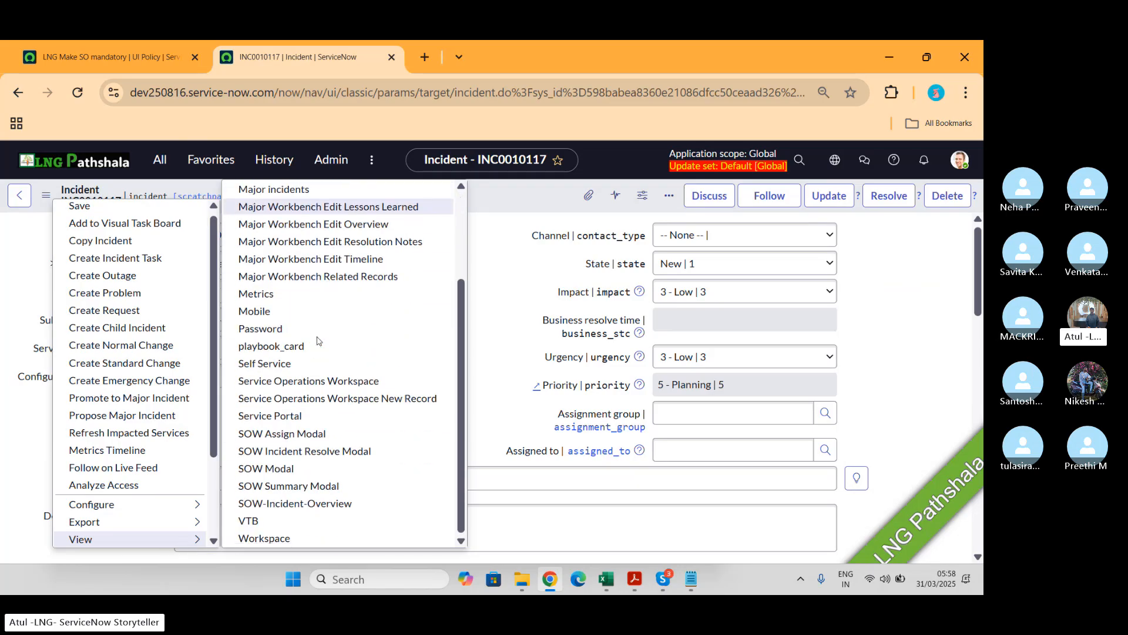
pyautogui.scroll(2, 318, 340)
pyautogui.scroll(-2, 318, 341)
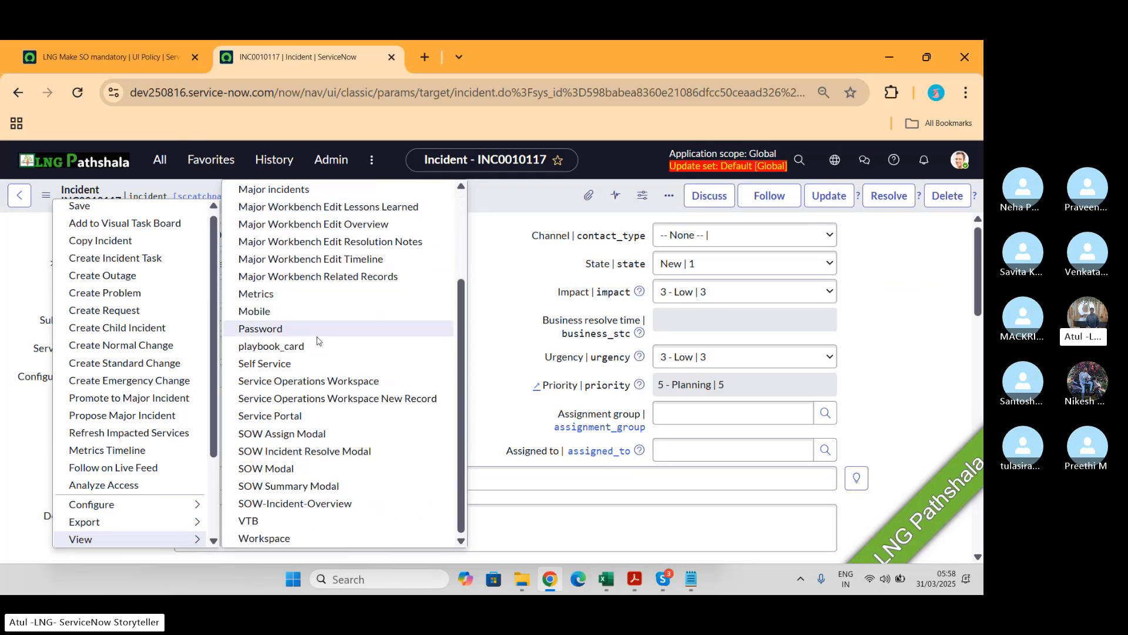
pyautogui.scroll(2, 318, 341)
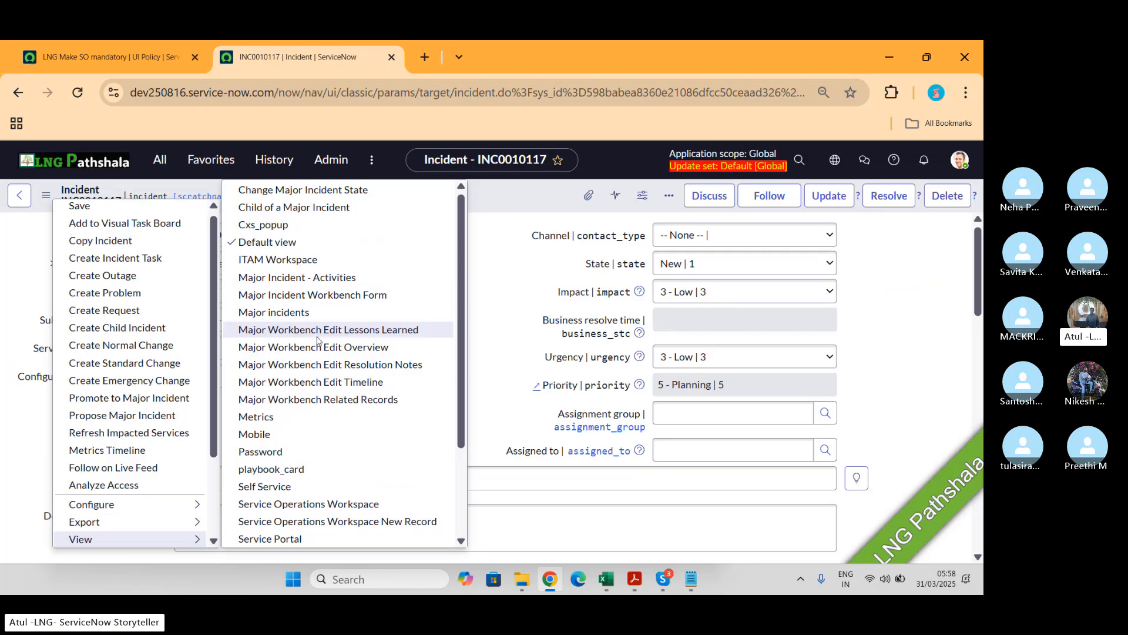
# Step: Try making the UI policy view-specific by clearing Global and choosing the Mobile view, then re-enable Global
pyautogui.click(152, 59)
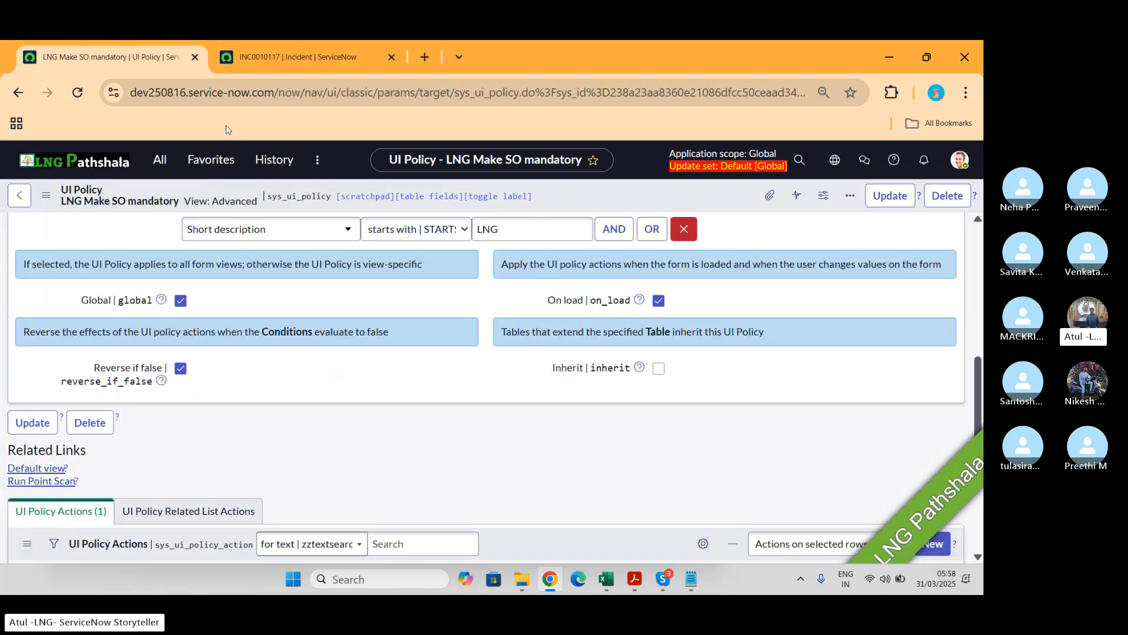
pyautogui.click(181, 302)
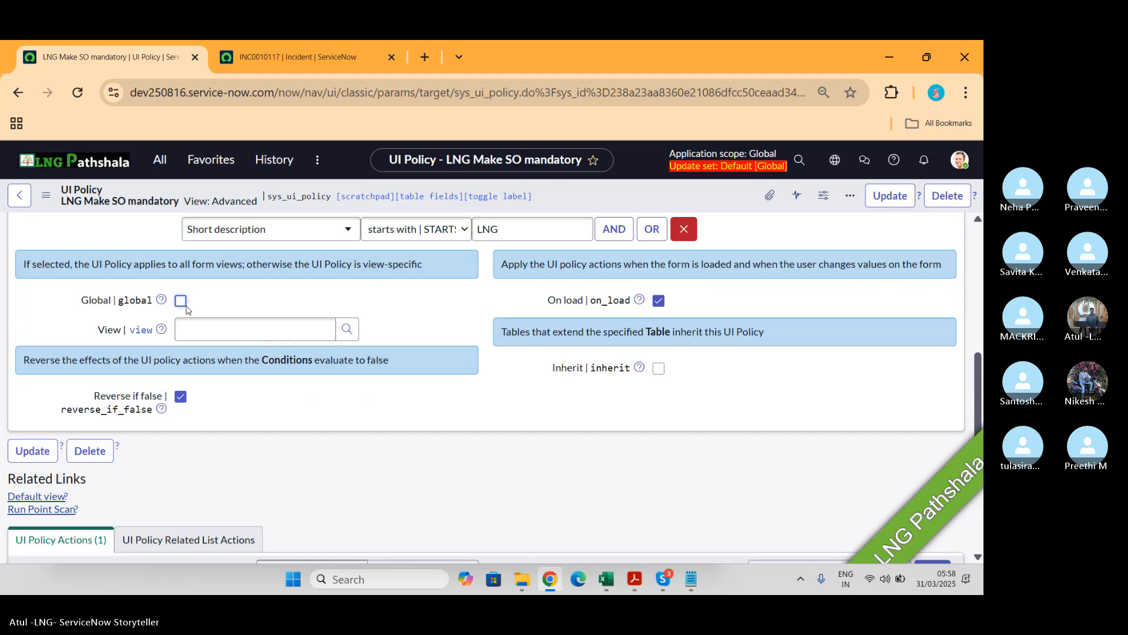
pyautogui.click(200, 328)
pyautogui.write('de')
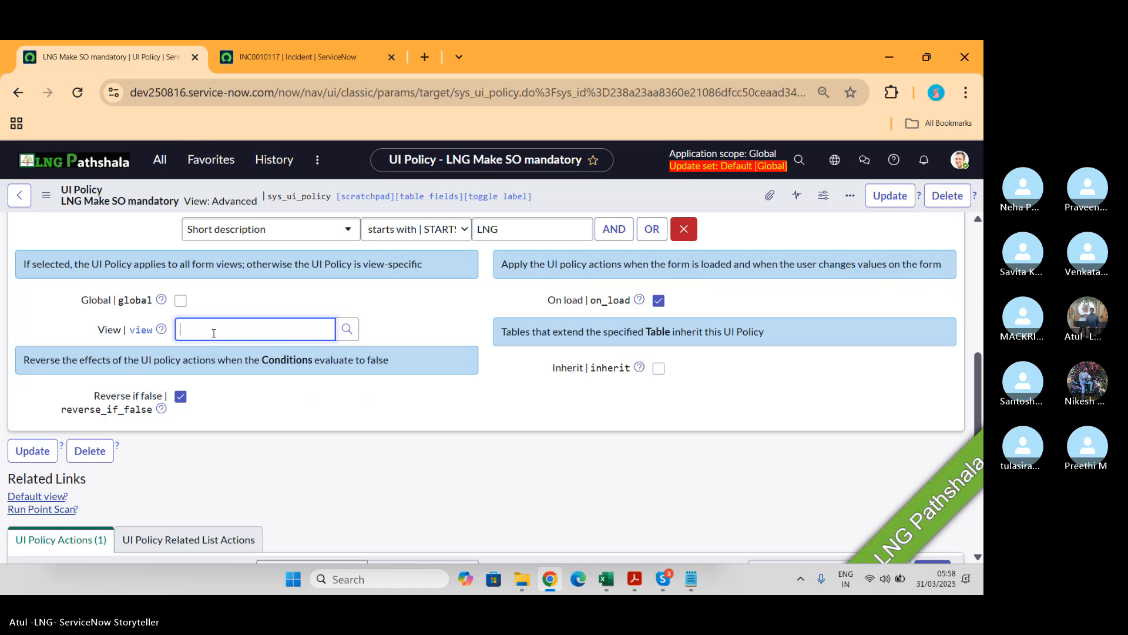
pyautogui.write('Defa')
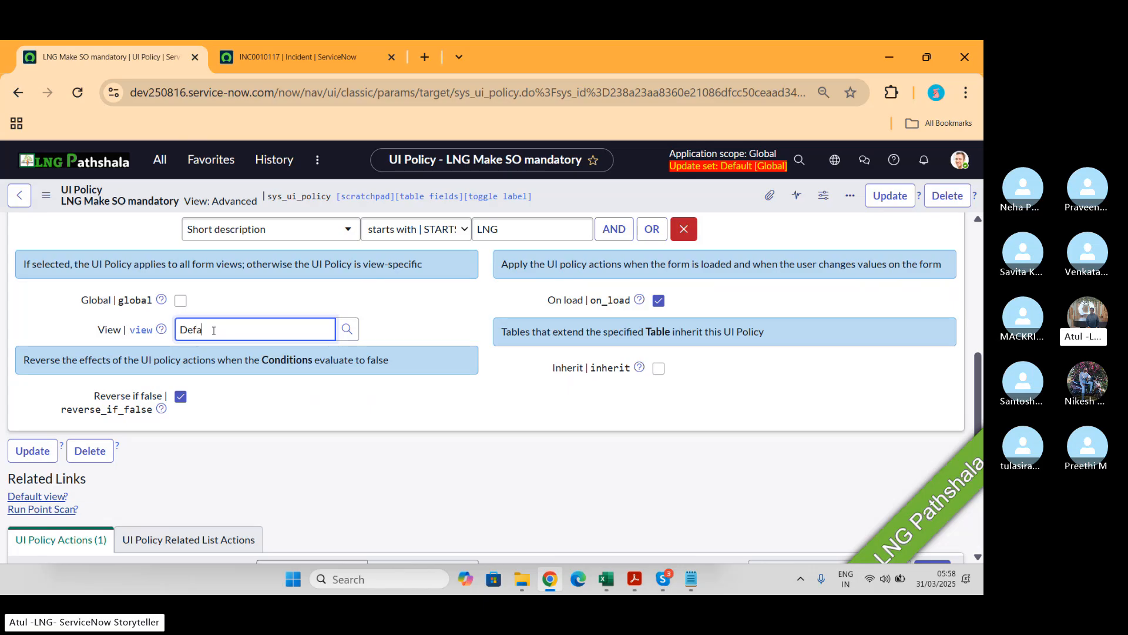
pyautogui.press('BackSpace')
pyautogui.press('BackSpace')
pyautogui.press('BackSpace')
pyautogui.press('BackSpace')
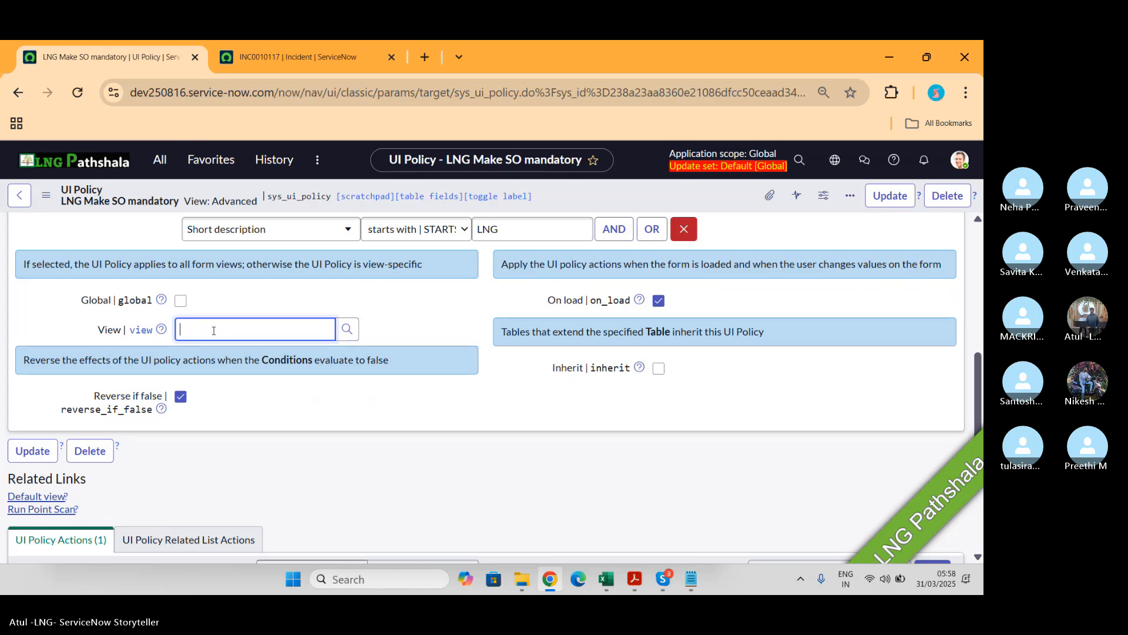
pyautogui.write('**')
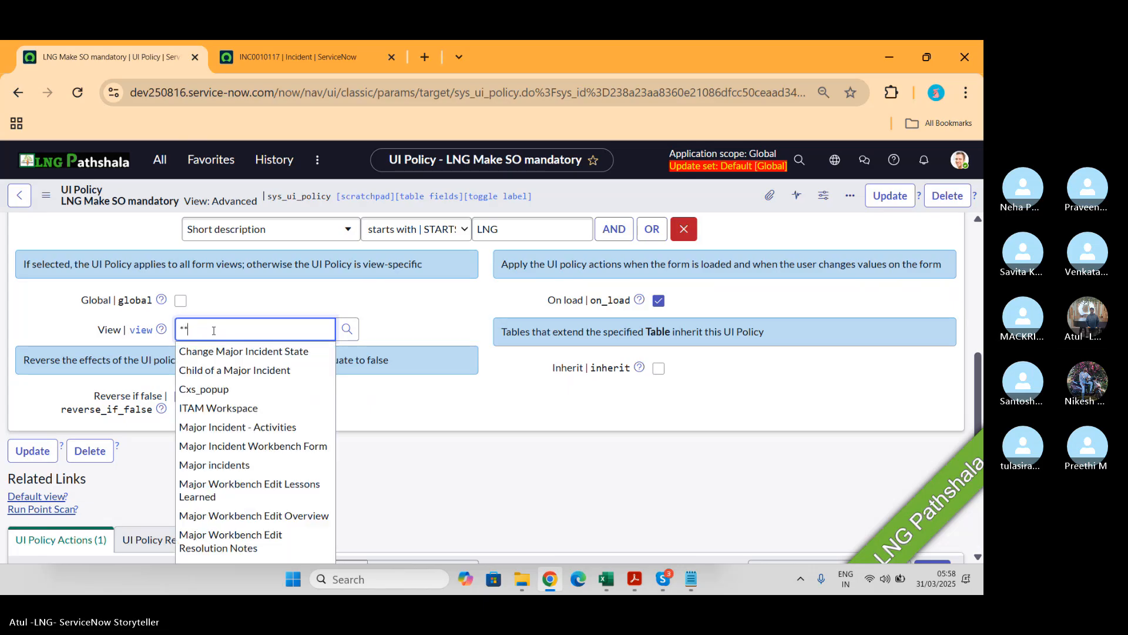
pyautogui.scroll(-3, 249, 458)
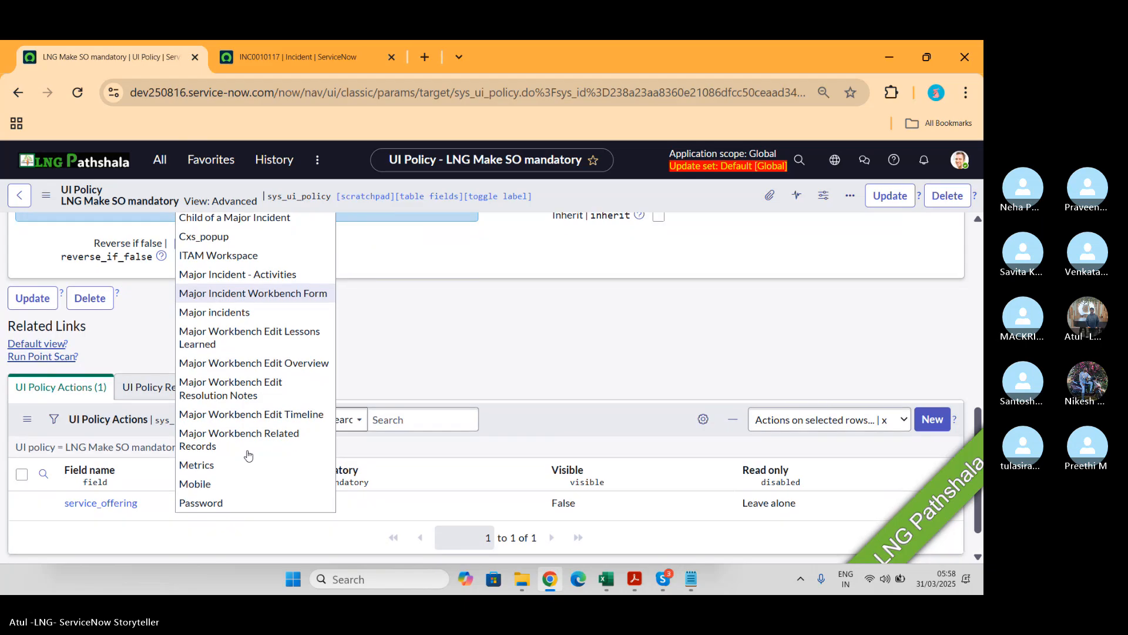
pyautogui.scroll(1, 248, 455)
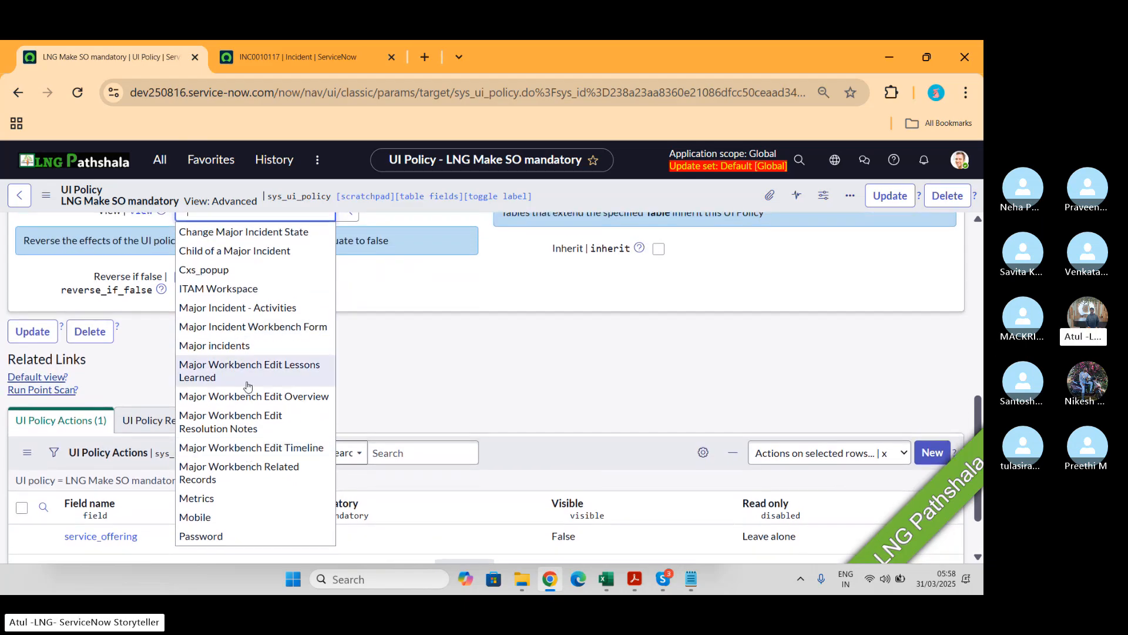
pyautogui.click(235, 517)
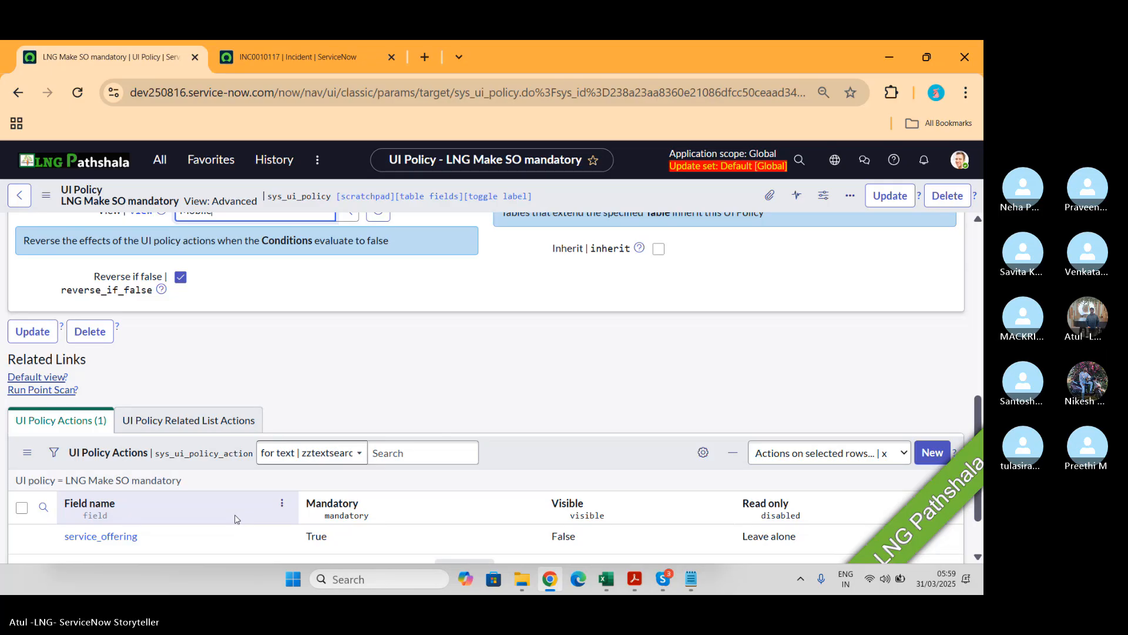
pyautogui.scroll(2, 235, 519)
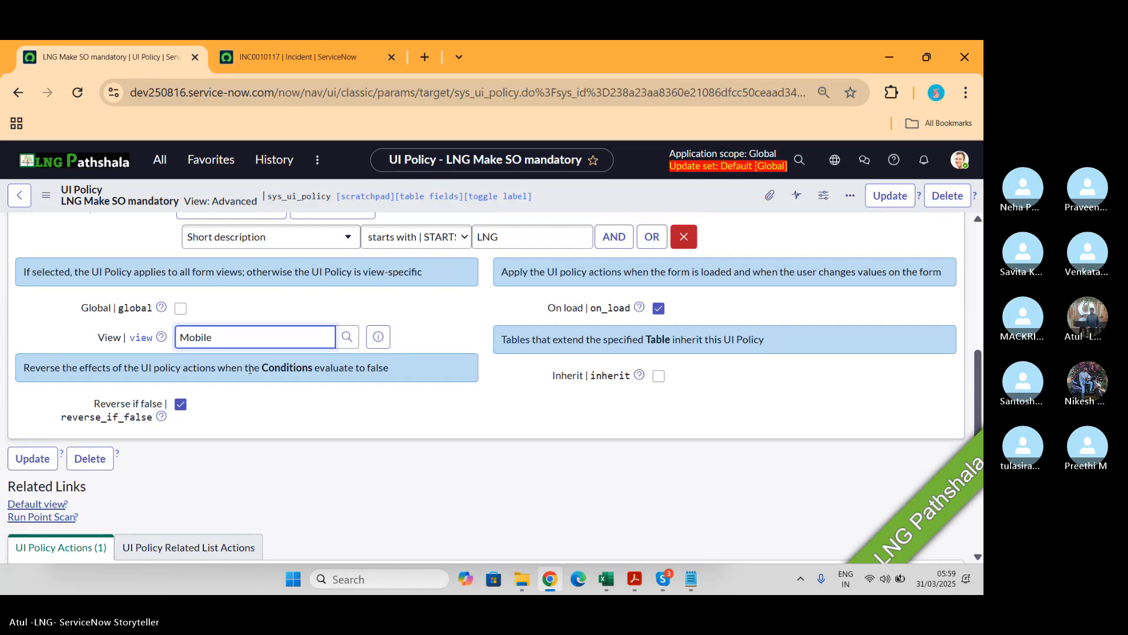
pyautogui.click(181, 309)
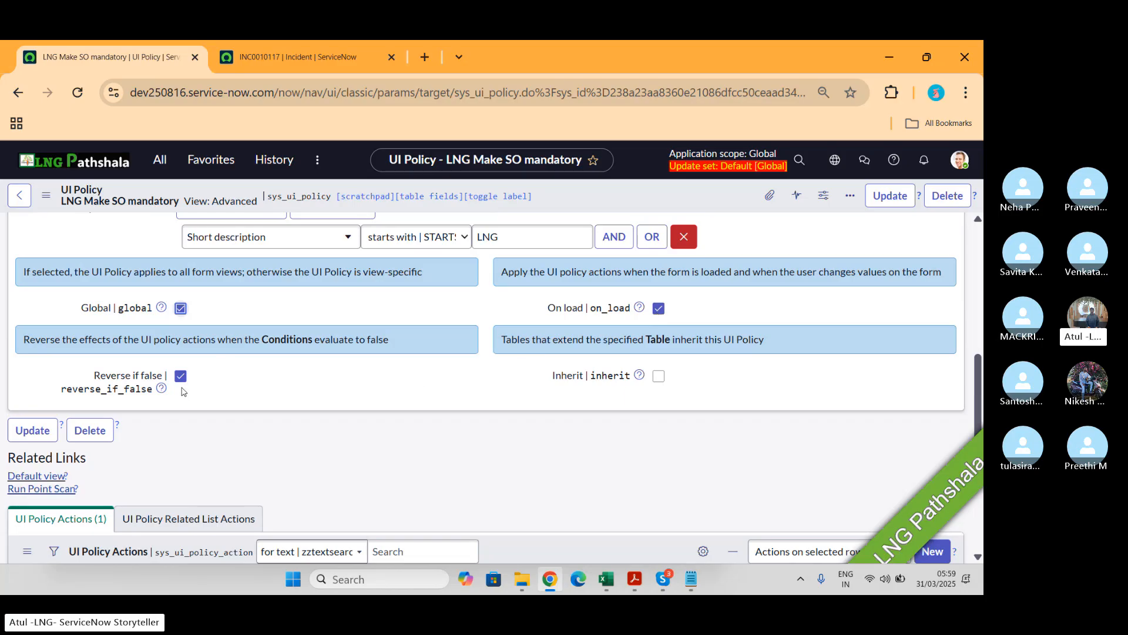
# Step: Re-enter LNG as the incident's short description and leave the field to re-trigger the policy
pyautogui.click(320, 63)
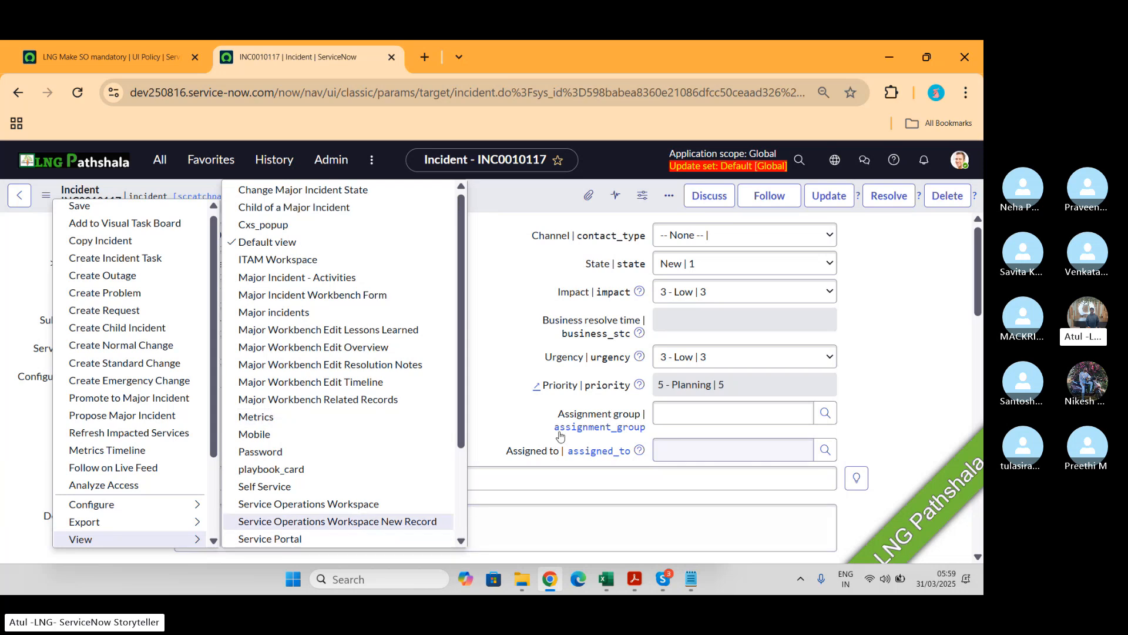
pyautogui.click(507, 364)
pyautogui.click(253, 477)
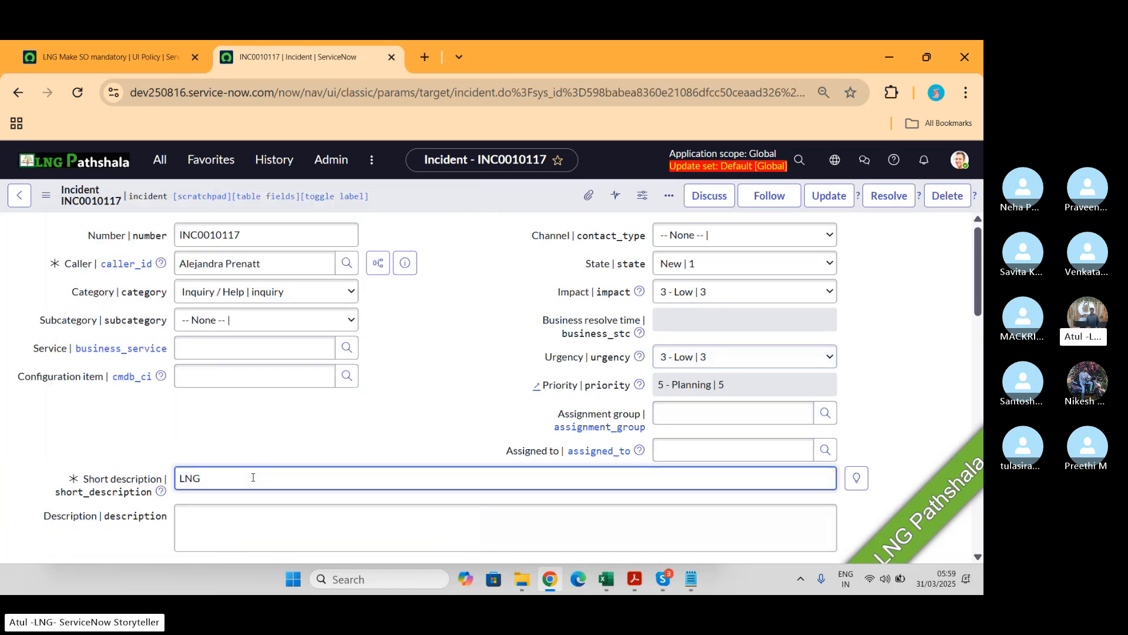
pyautogui.write('P')
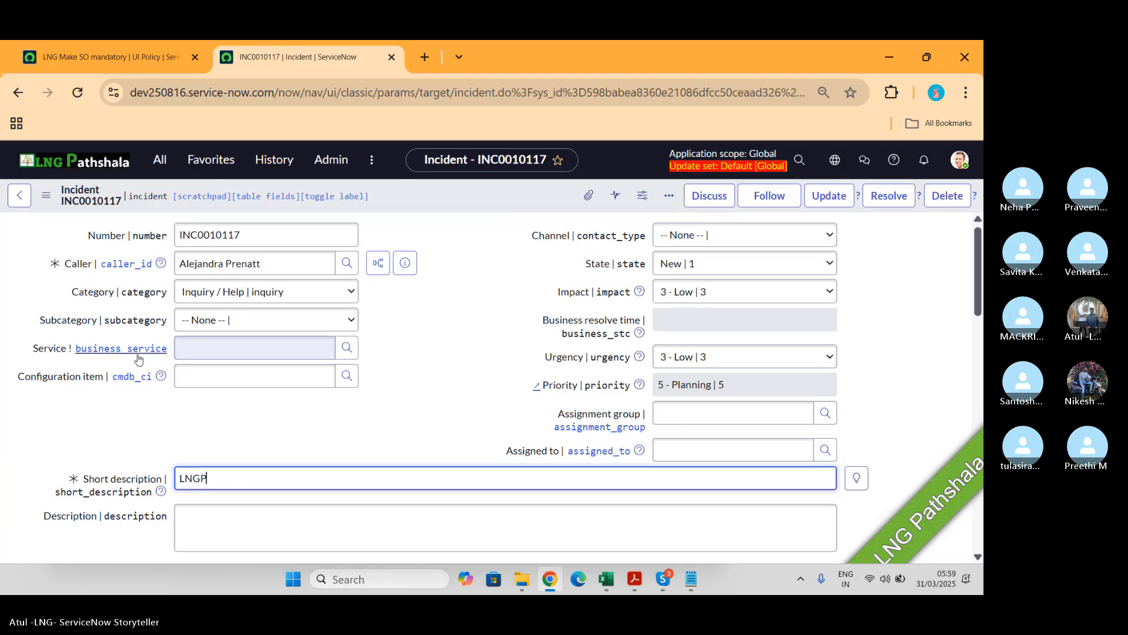
pyautogui.press('BackSpace')
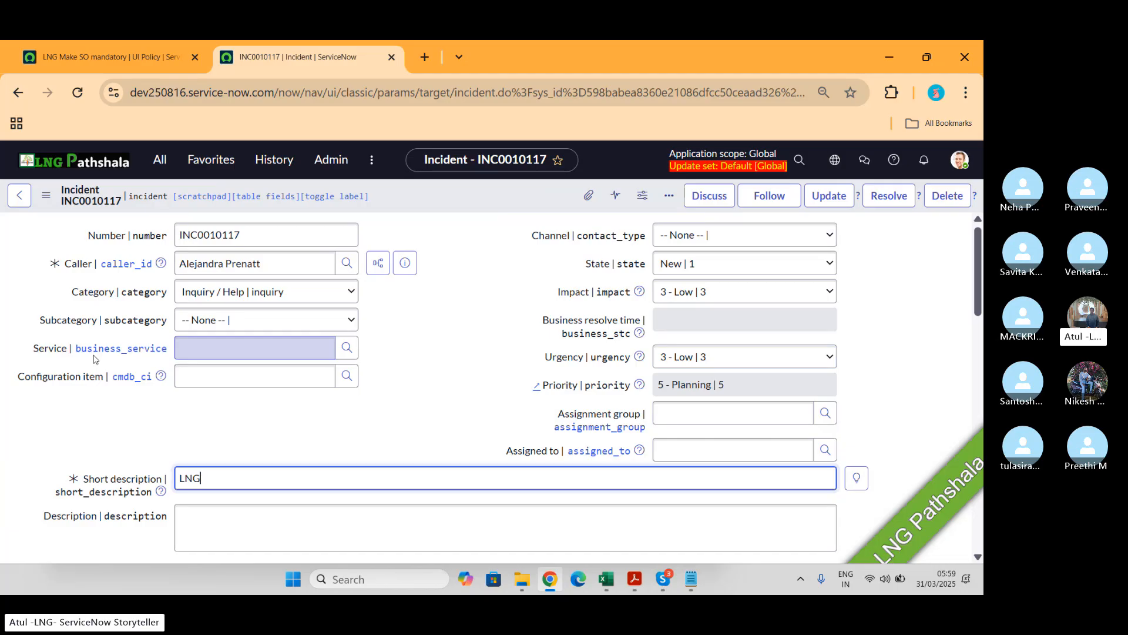
pyautogui.press('Tab')
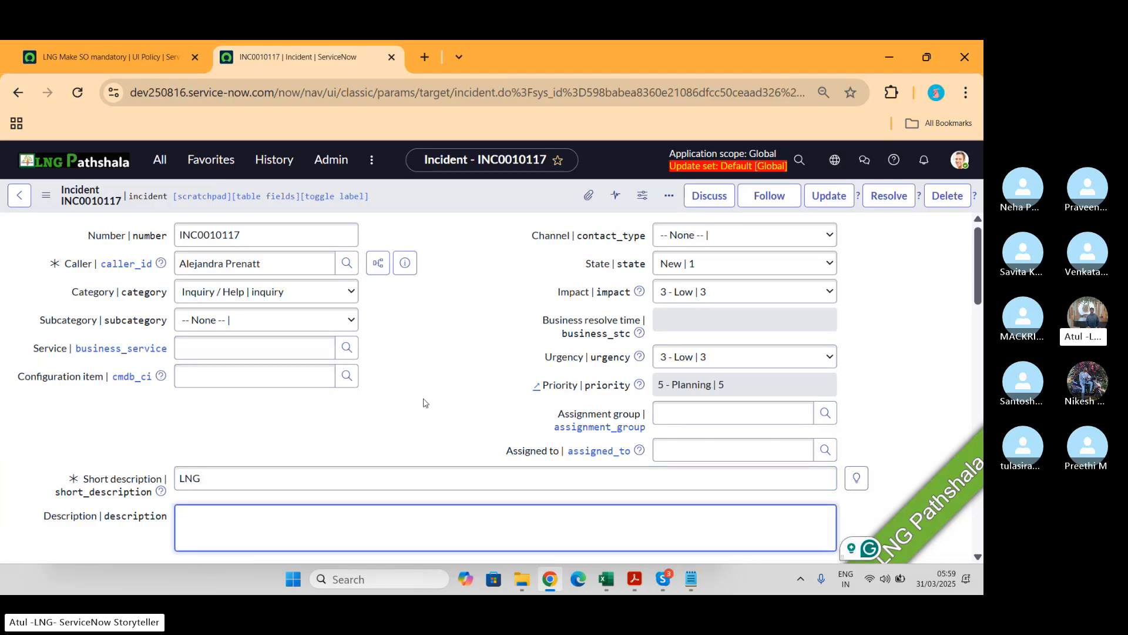
# Step: Reload the incident form through its view options
pyautogui.click(46, 195)
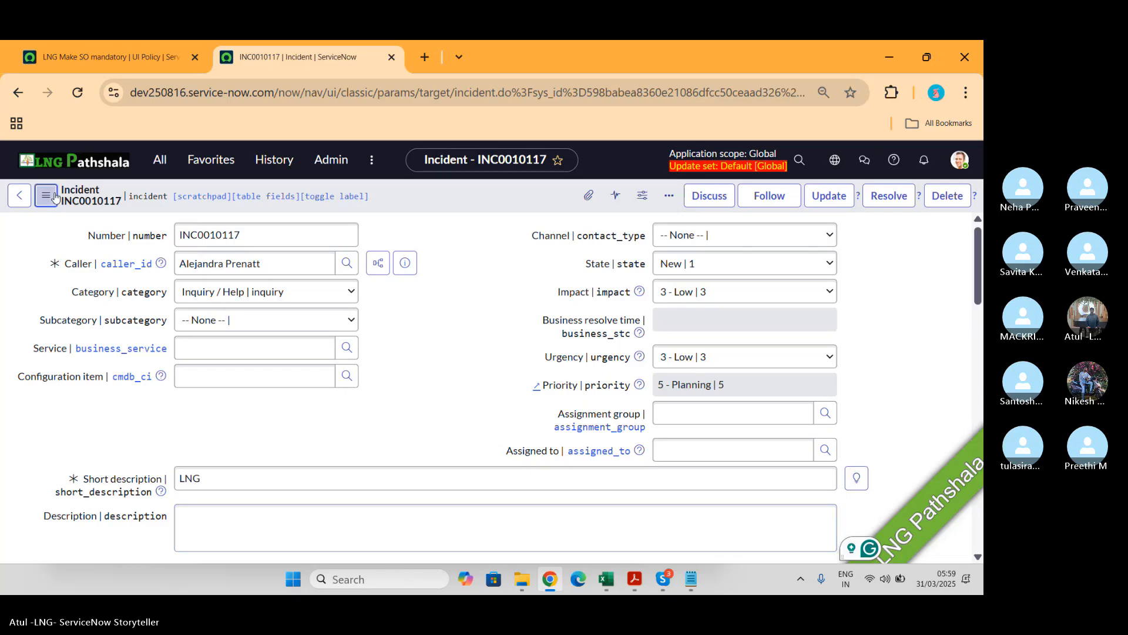
pyautogui.moveTo(94, 539)
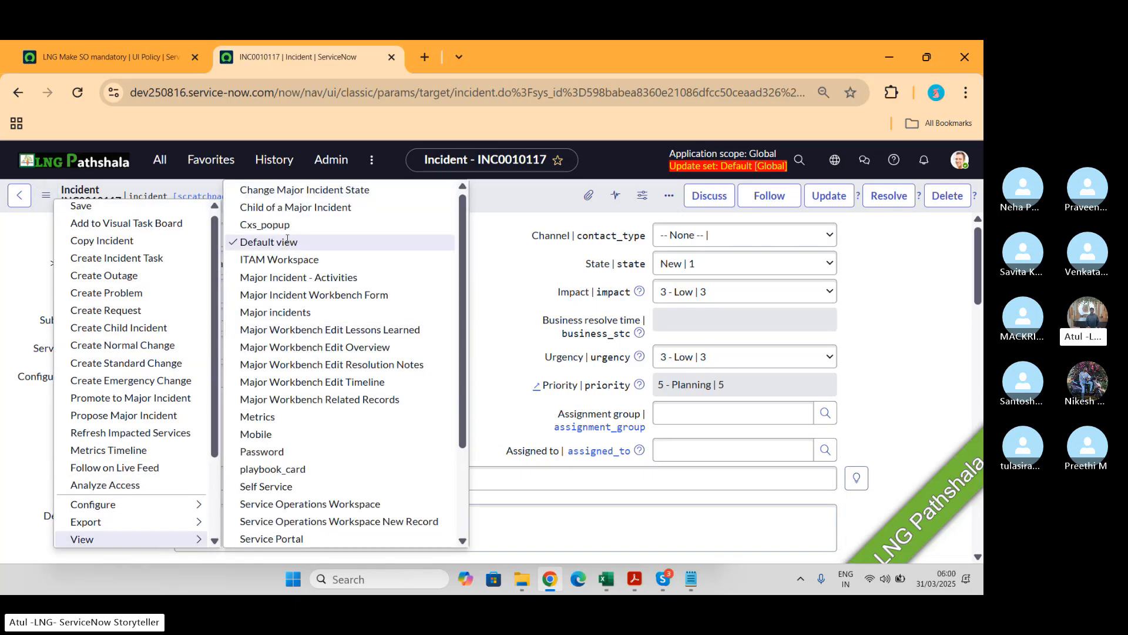
pyautogui.click(501, 331)
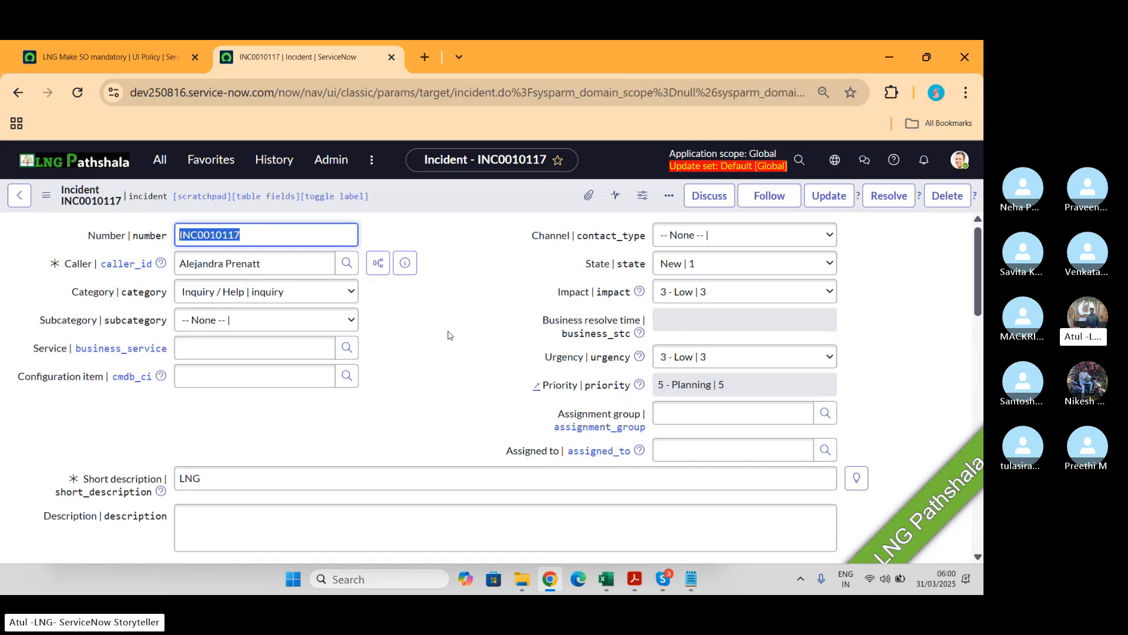
# Step: Return to the UI policy record and review its UI policy actions
pyautogui.click(111, 57)
pyautogui.scroll(-3, 486, 465)
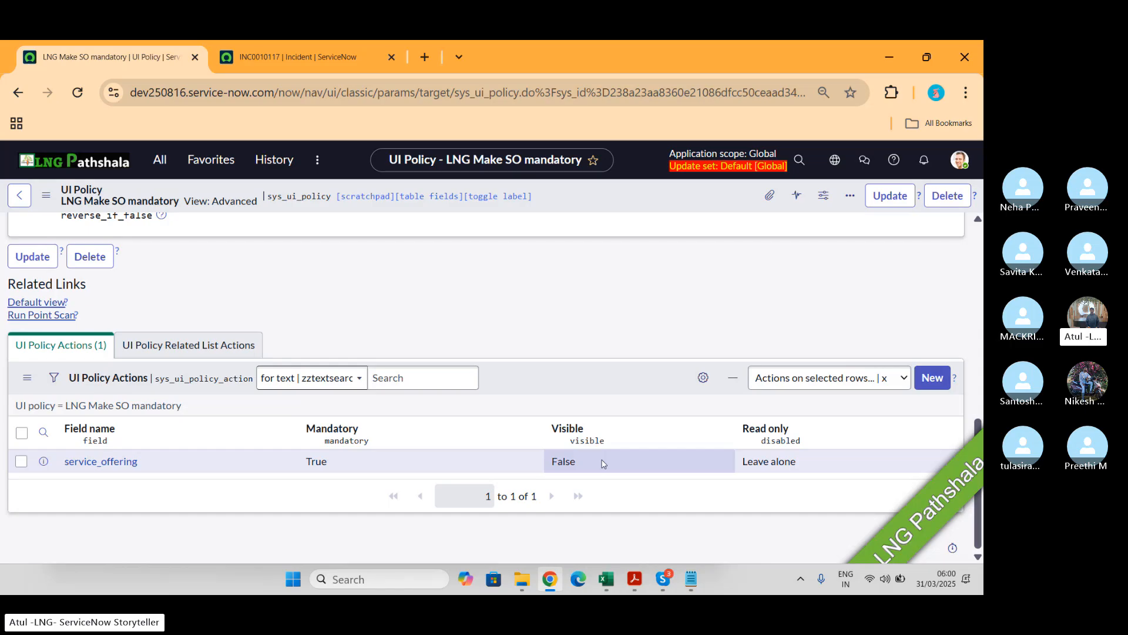
pyautogui.scroll(3, 601, 461)
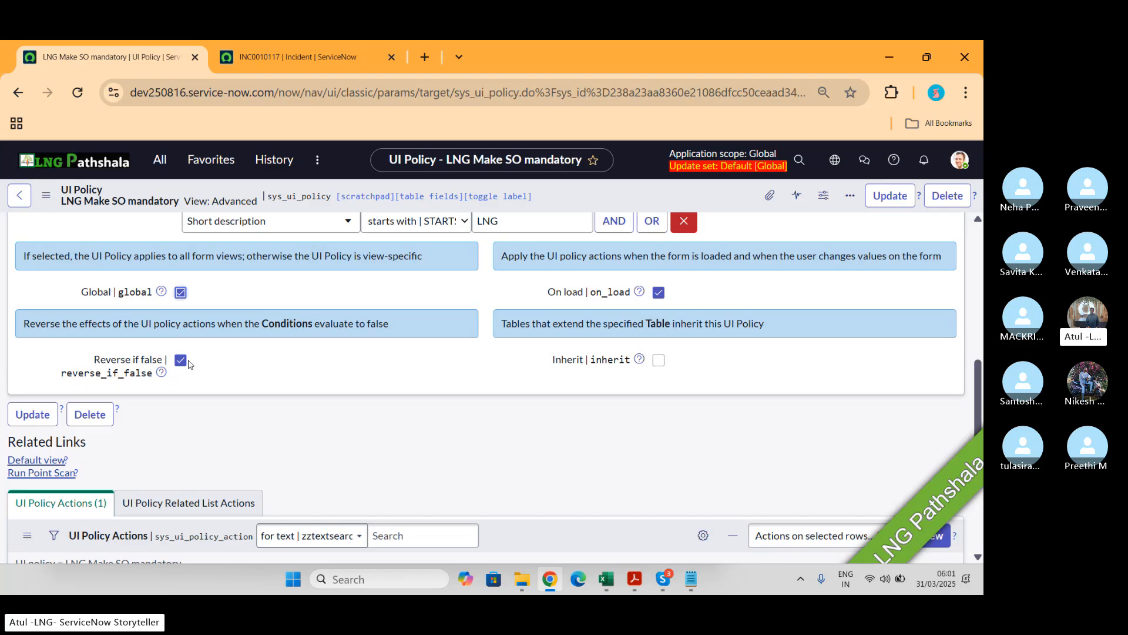
pyautogui.hotkey('alt', 'Tab')
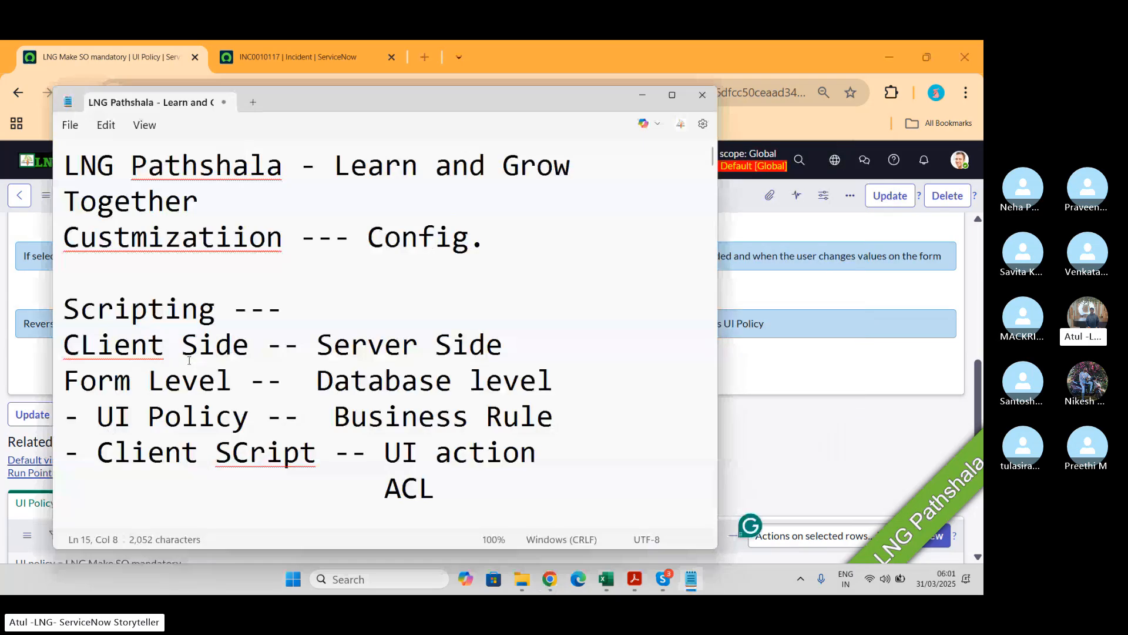
pyautogui.hotkey('alt', 'Tab')
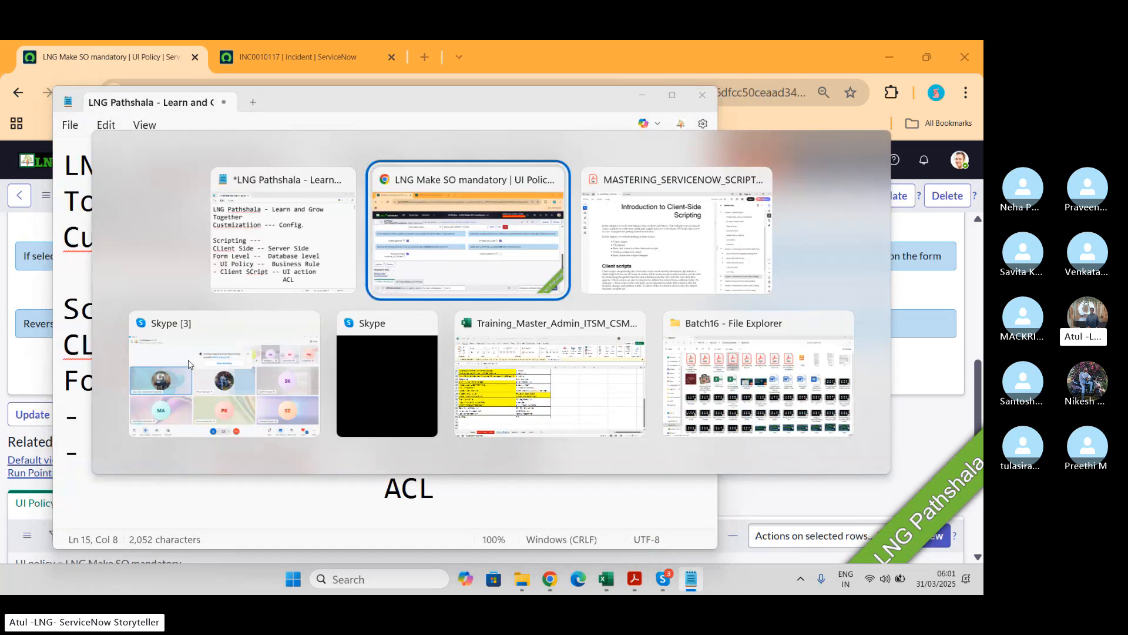
pyautogui.hotkey('alt', 'Down')
pyautogui.hotkey('alt', 'Left')
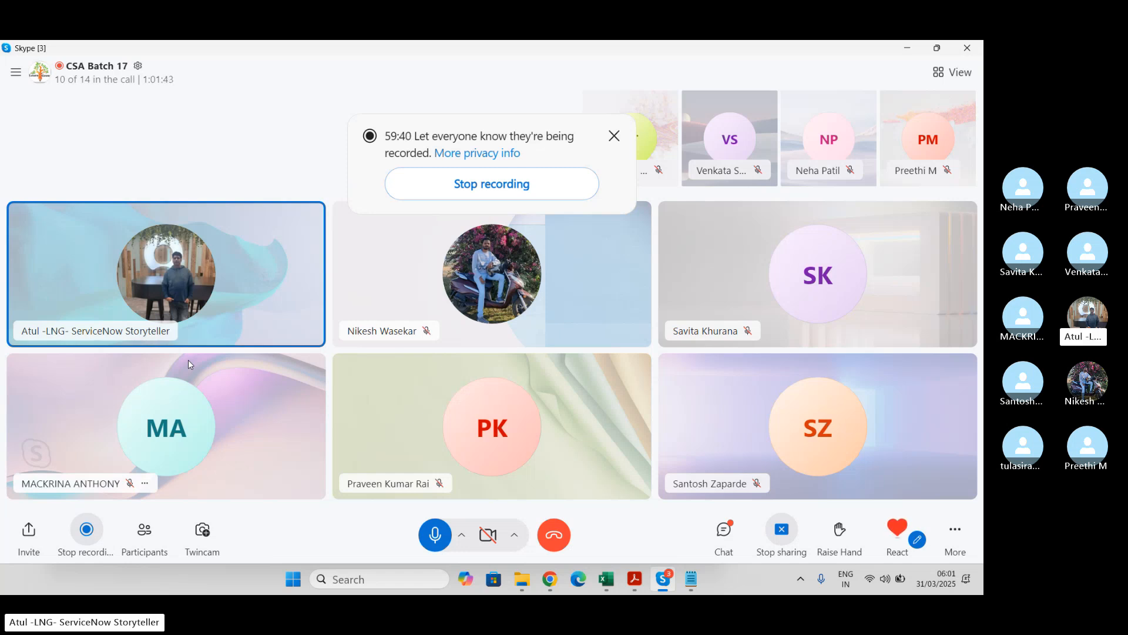
pyautogui.hotkey('alt', 'Tab')
pyautogui.hotkey('alt', 'Tab')
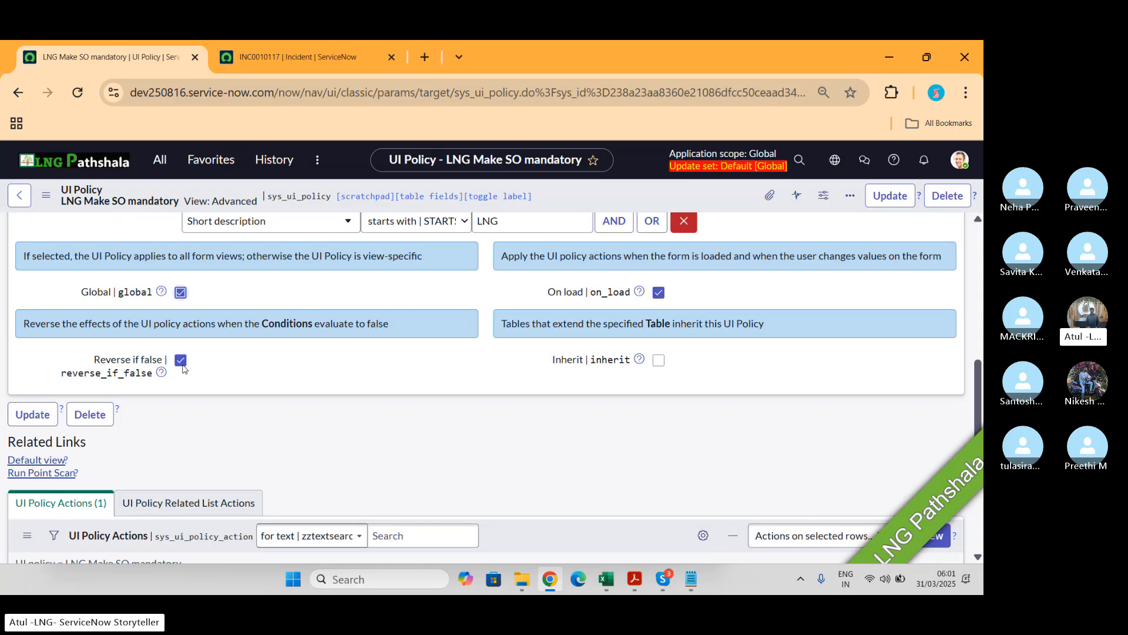
# Step: Open the service_offering UI policy action record, leaving the policy page without saving
pyautogui.scroll(-3, 183, 369)
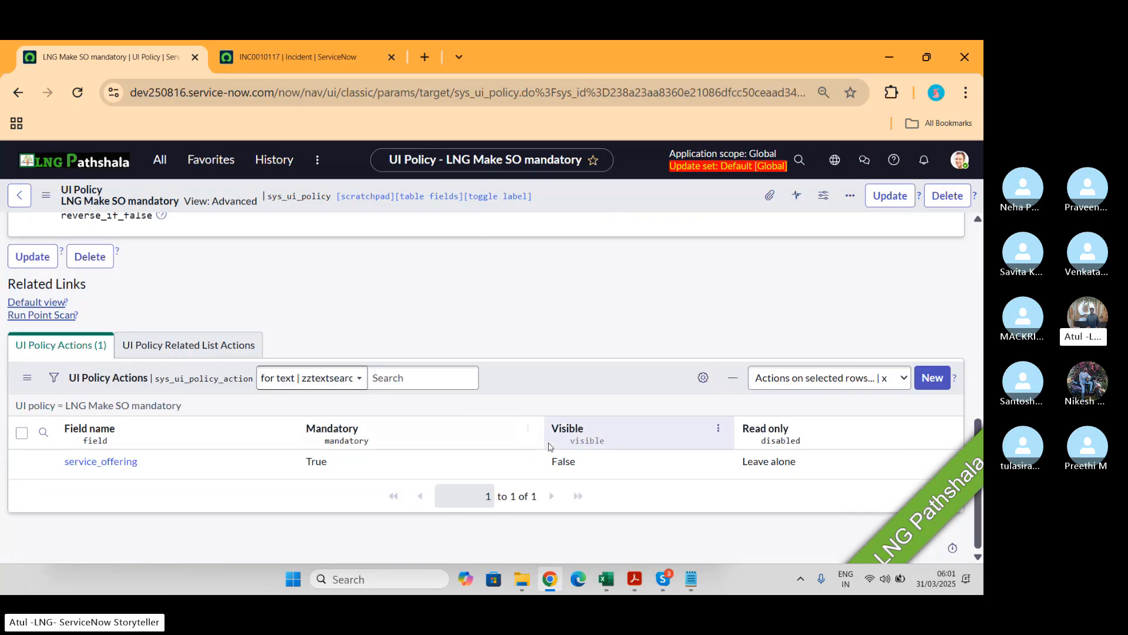
pyautogui.click(100, 462)
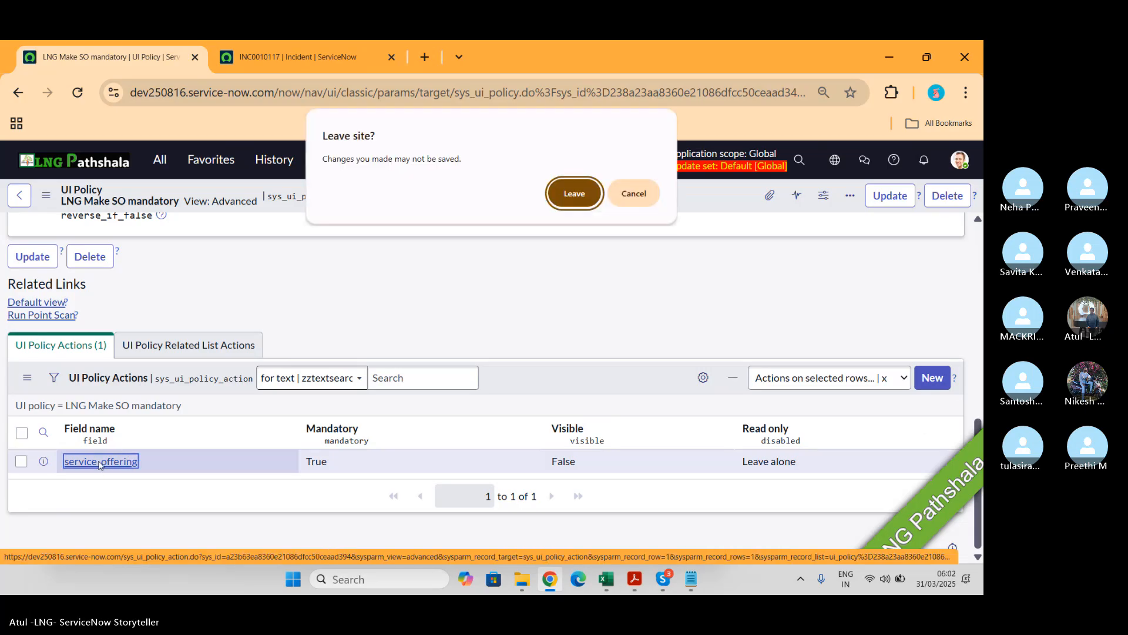
pyautogui.click(574, 193)
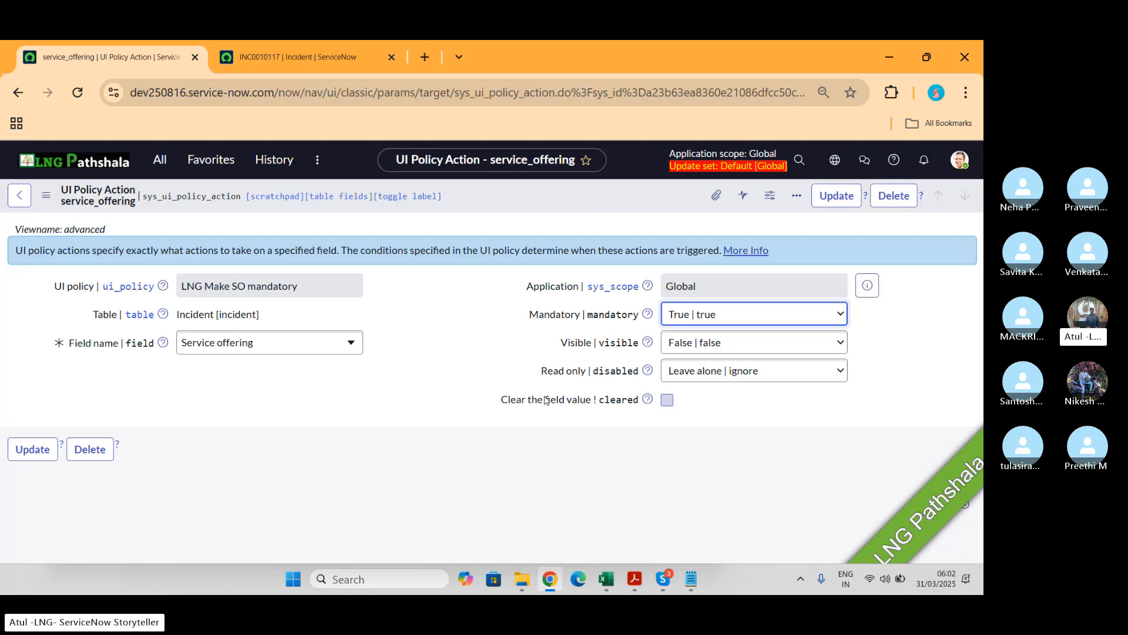
# Step: Go back to the incident form and scroll through its fields, activity and related lists
pyautogui.click(15, 200)
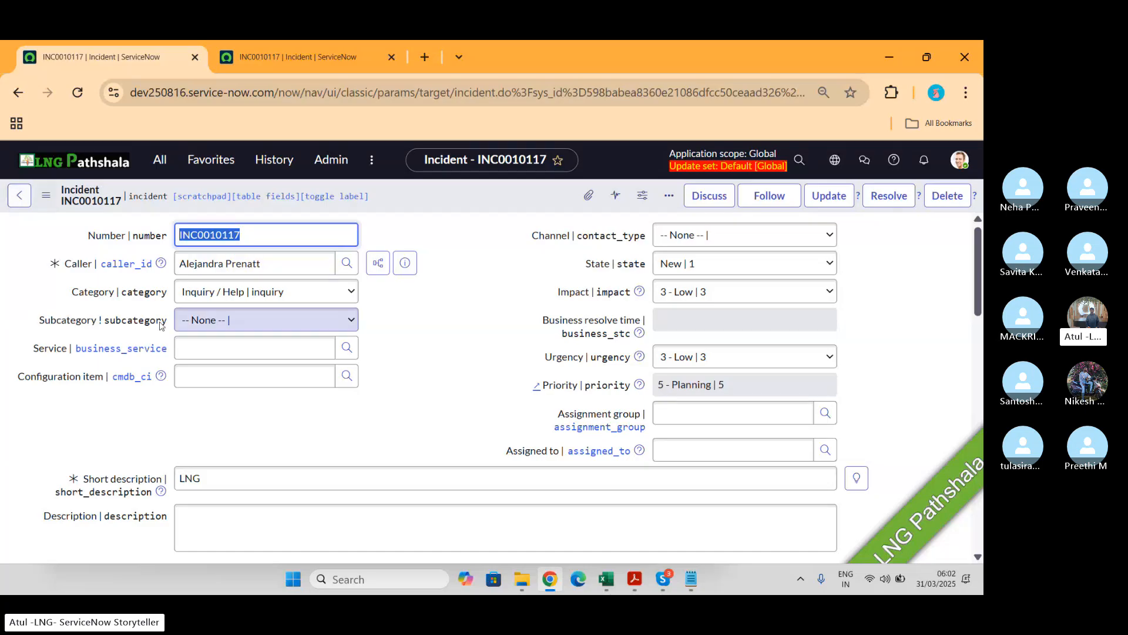
pyautogui.click(463, 349)
pyautogui.scroll(-5, 463, 349)
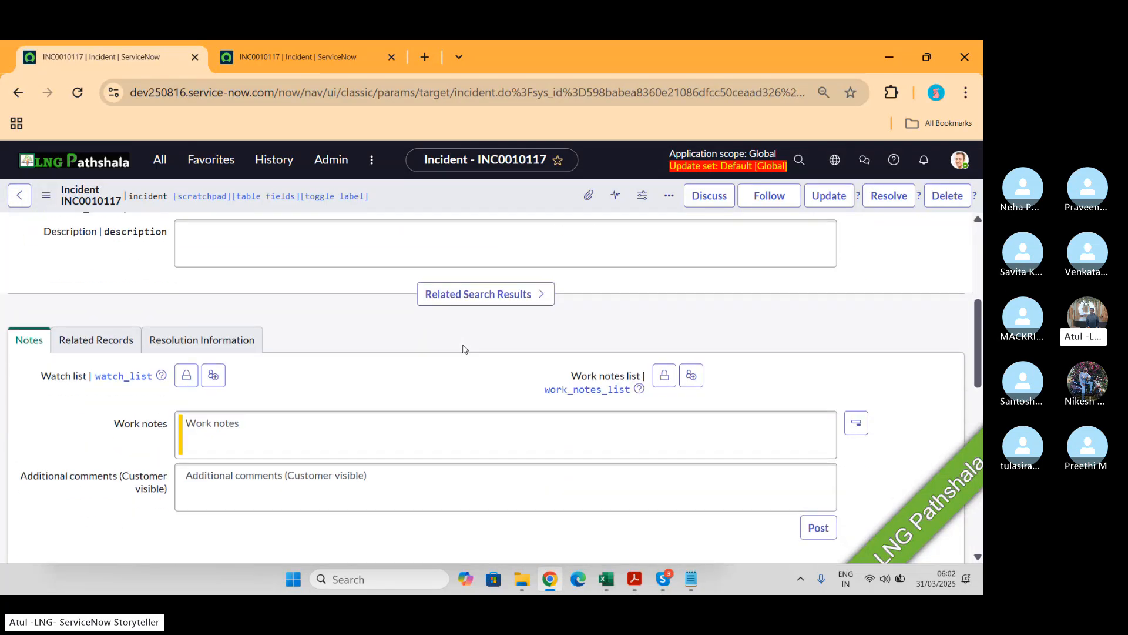
pyautogui.scroll(-5, 463, 349)
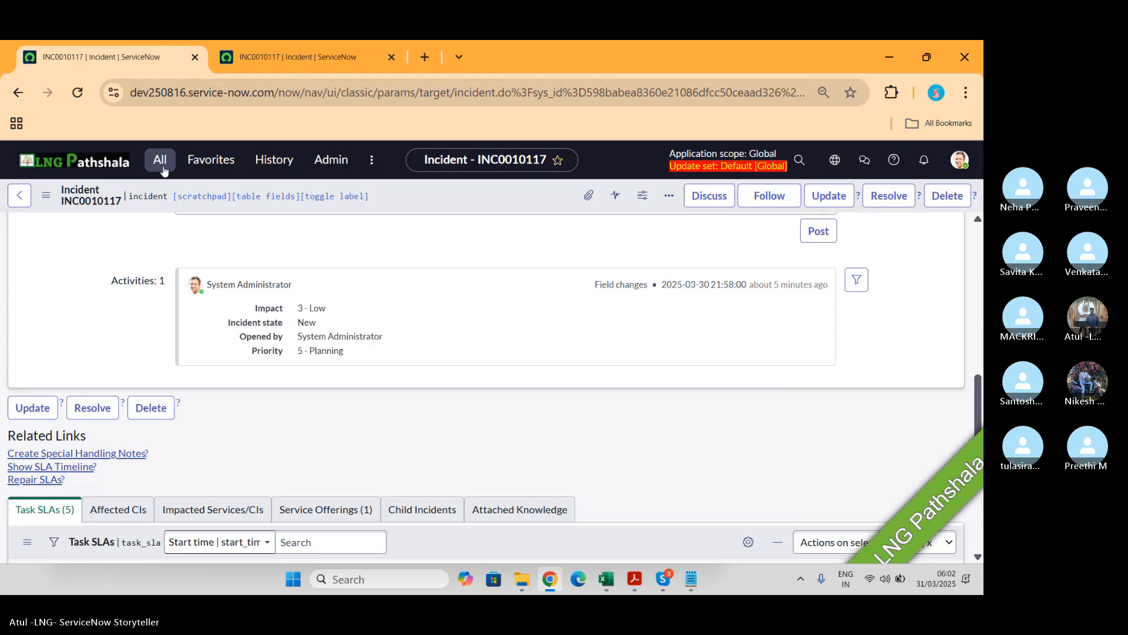
# Step: Open the LNG Make SO mandatory policy from the UI Policies list and switch it to the Advanced view
pyautogui.click(160, 160)
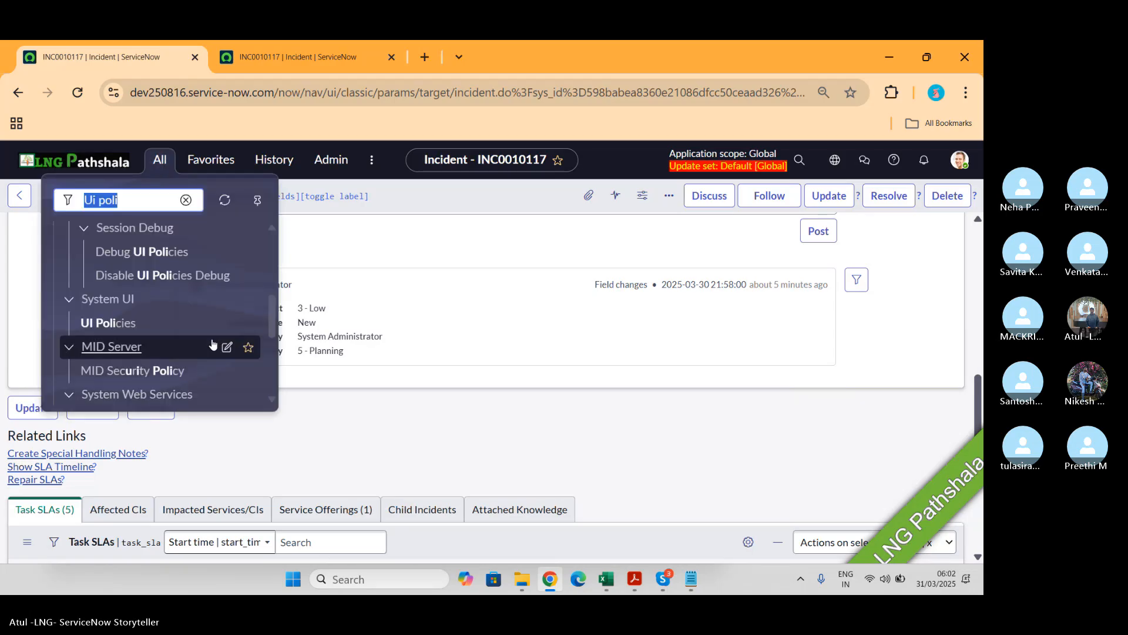
pyautogui.click(166, 324)
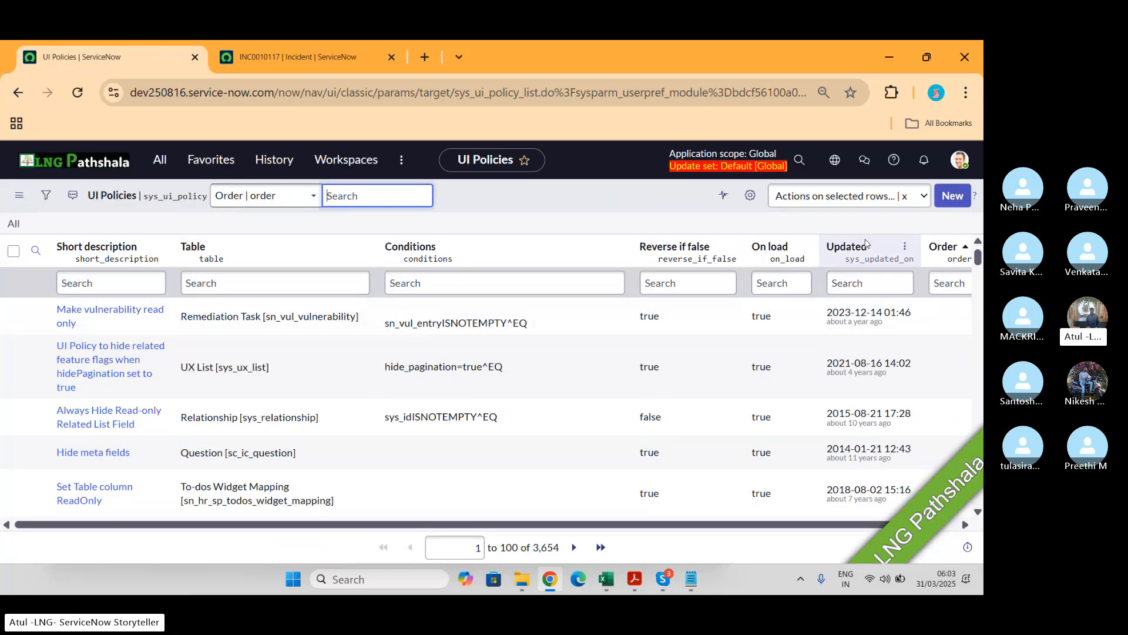
pyautogui.click(845, 249)
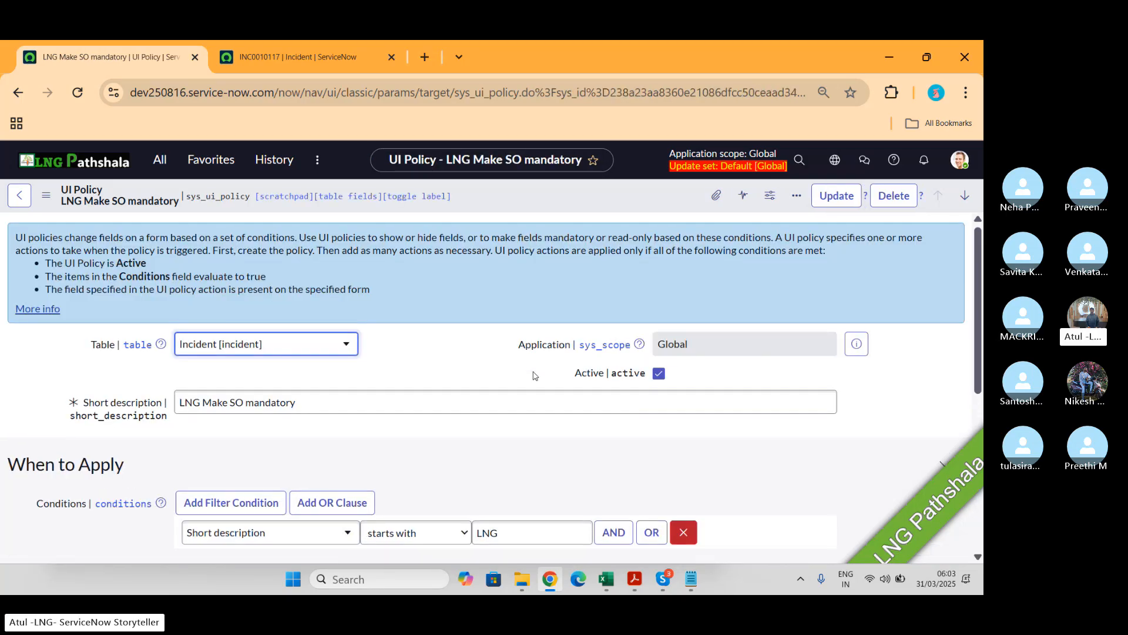
pyautogui.scroll(-4, 533, 374)
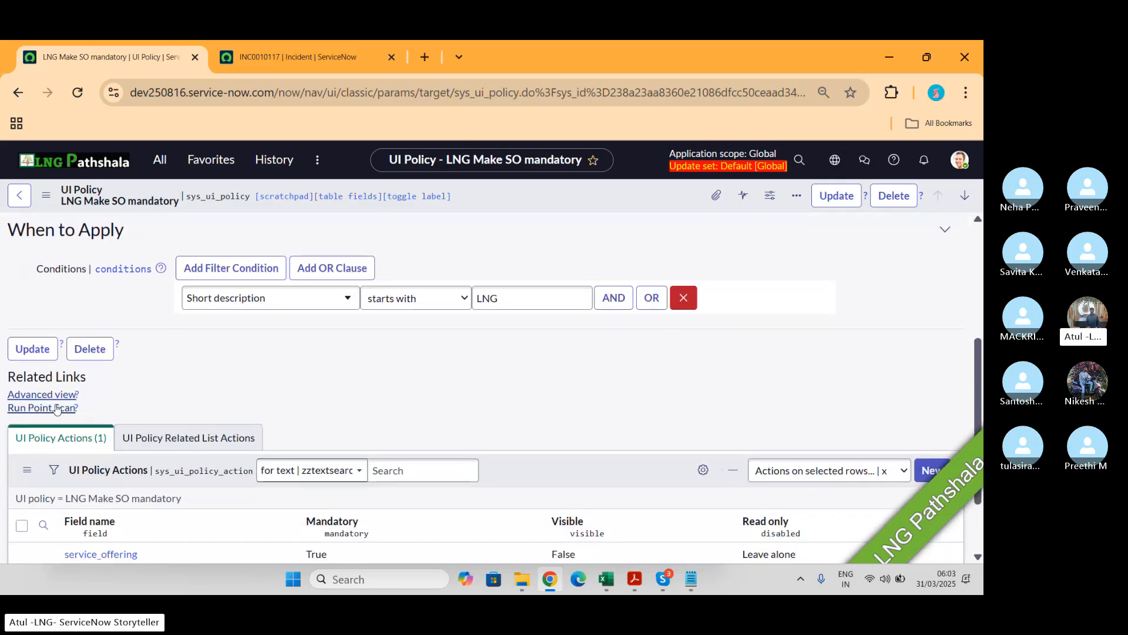
pyautogui.click(53, 397)
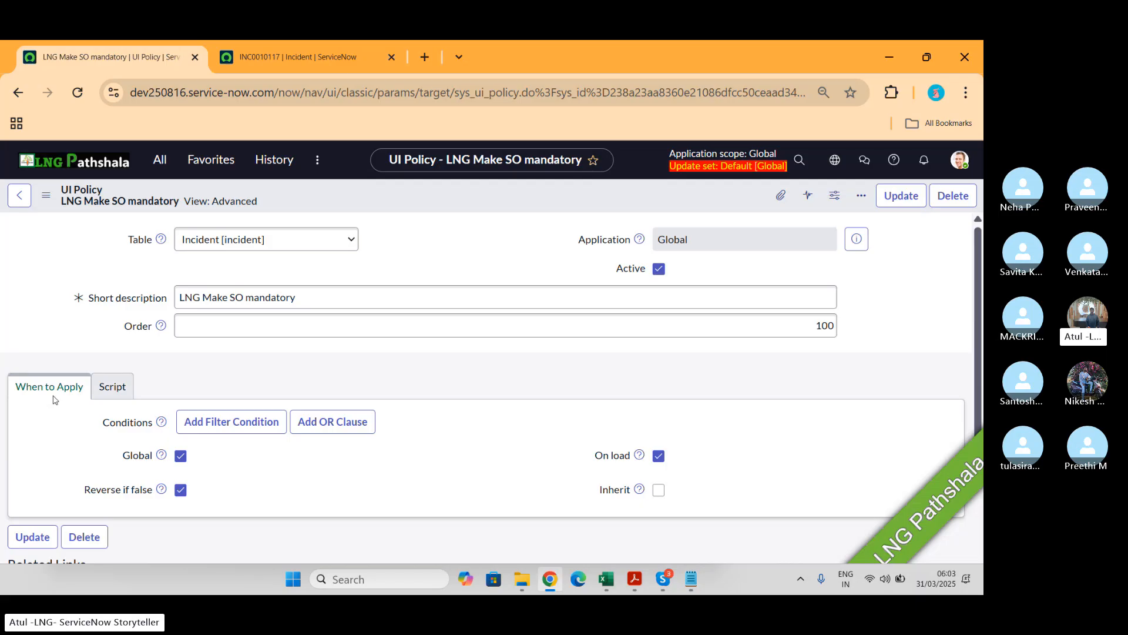
# Step: Open the policy's Script tab and enable Run scripts
pyautogui.scroll(-1, 157, 404)
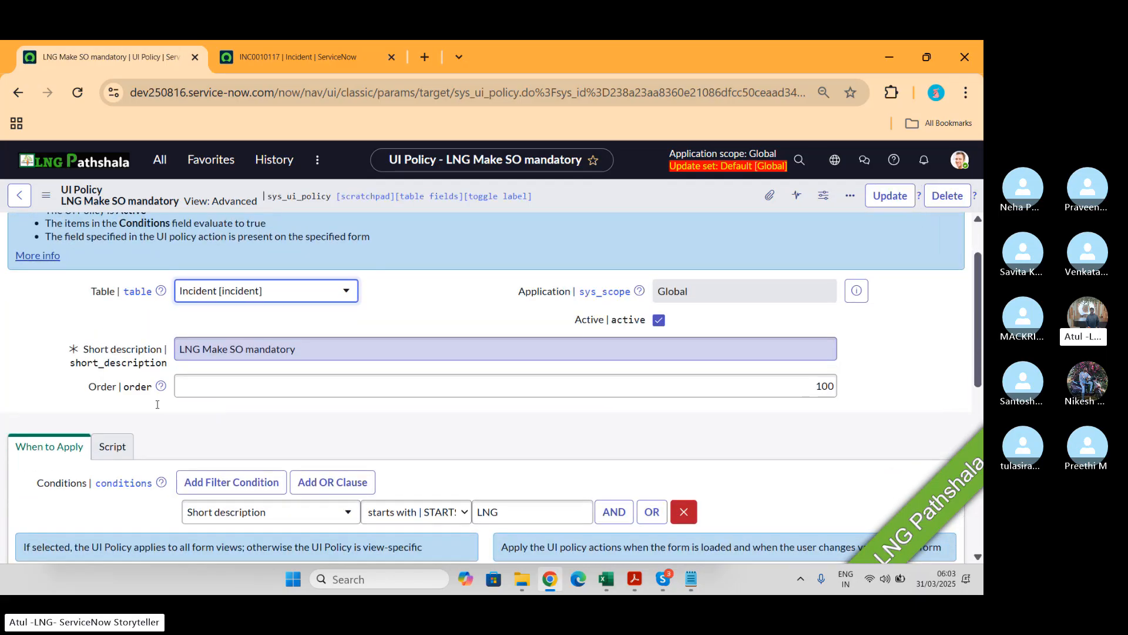
pyautogui.click(119, 448)
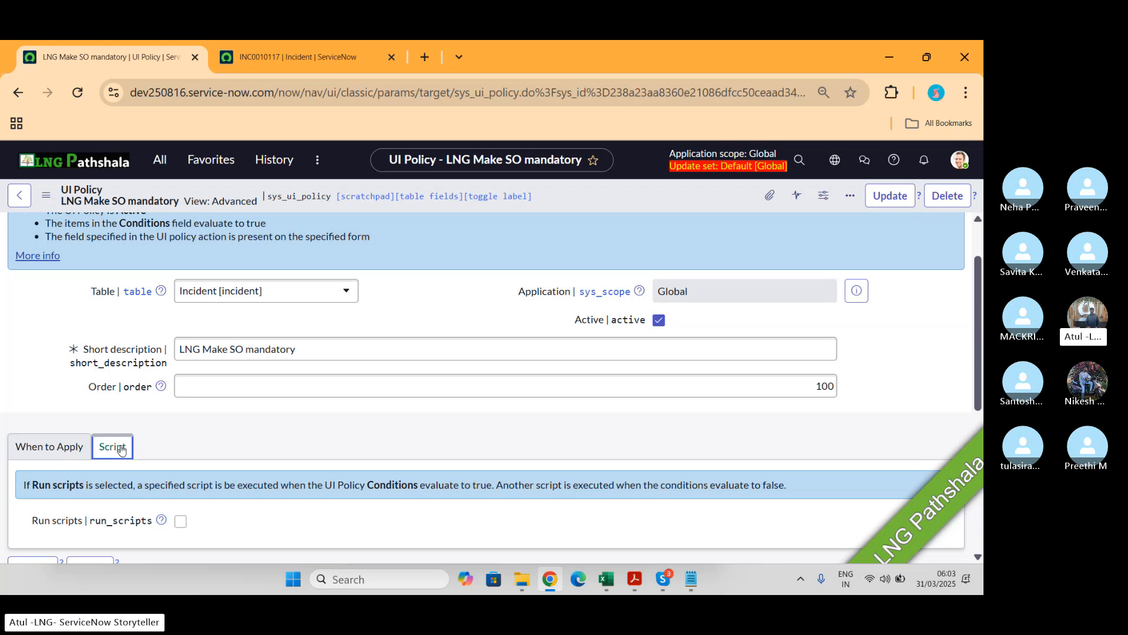
pyautogui.scroll(-3, 178, 351)
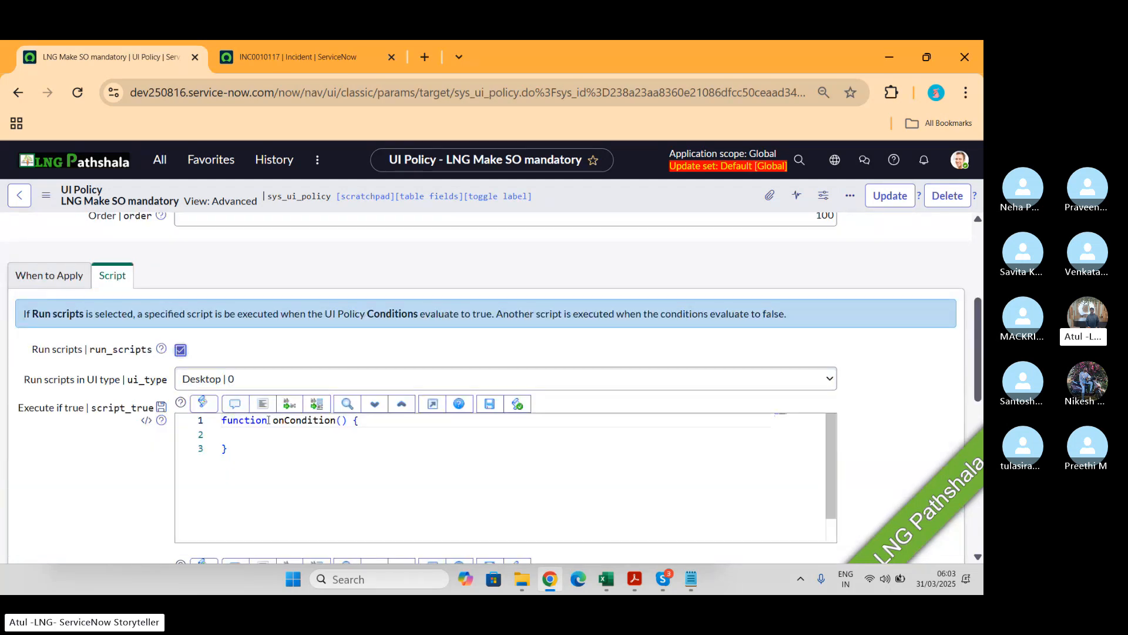
# Step: Add g_form.addErrorMessage("THis is Wrong"); inside the Execute if true onCondition function
pyautogui.click(386, 427)
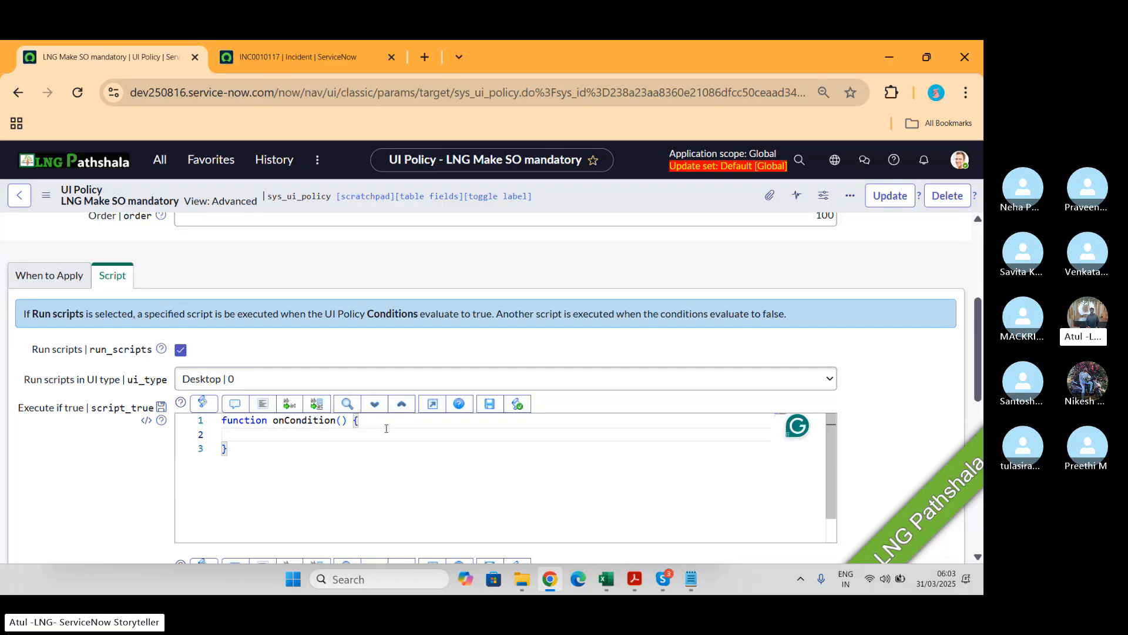
pyautogui.write('g')
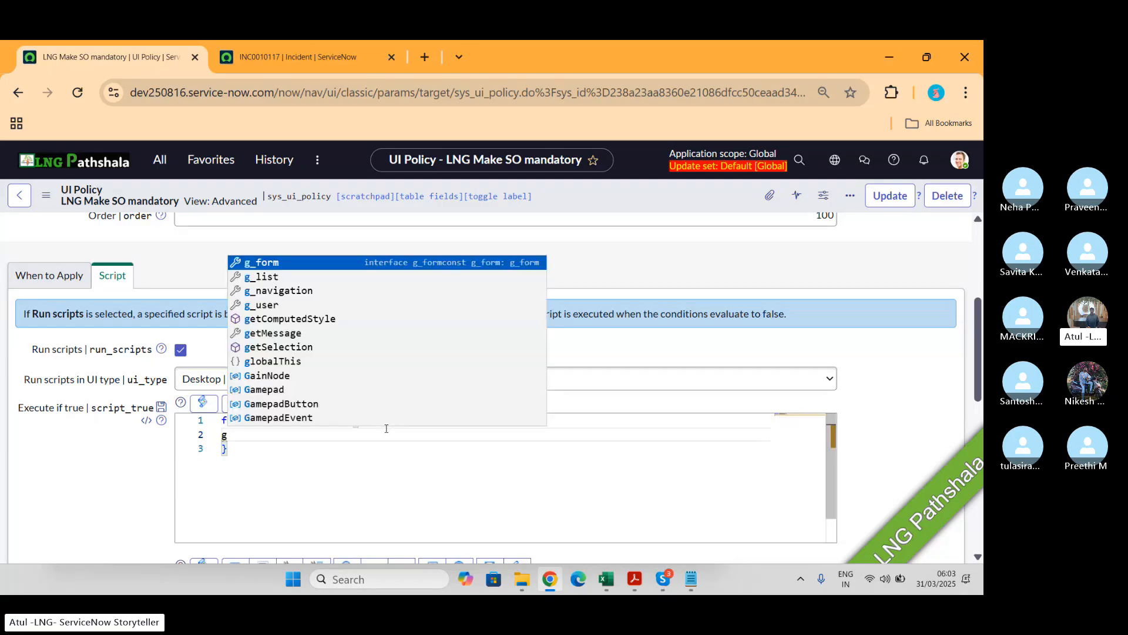
pyautogui.write('_fo')
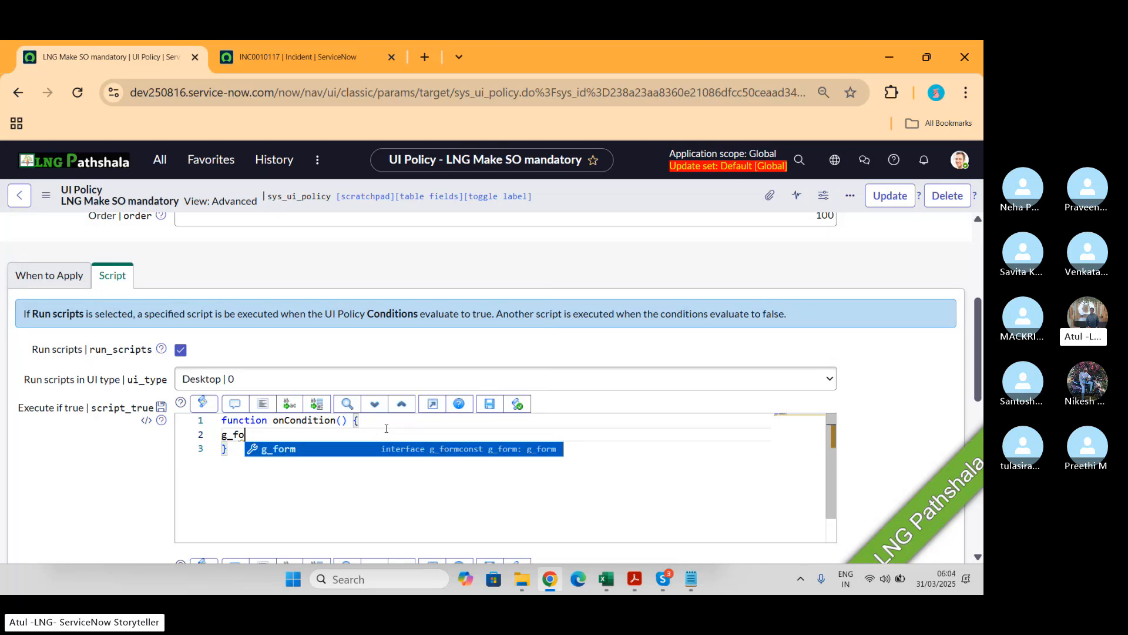
pyautogui.write('rm.a')
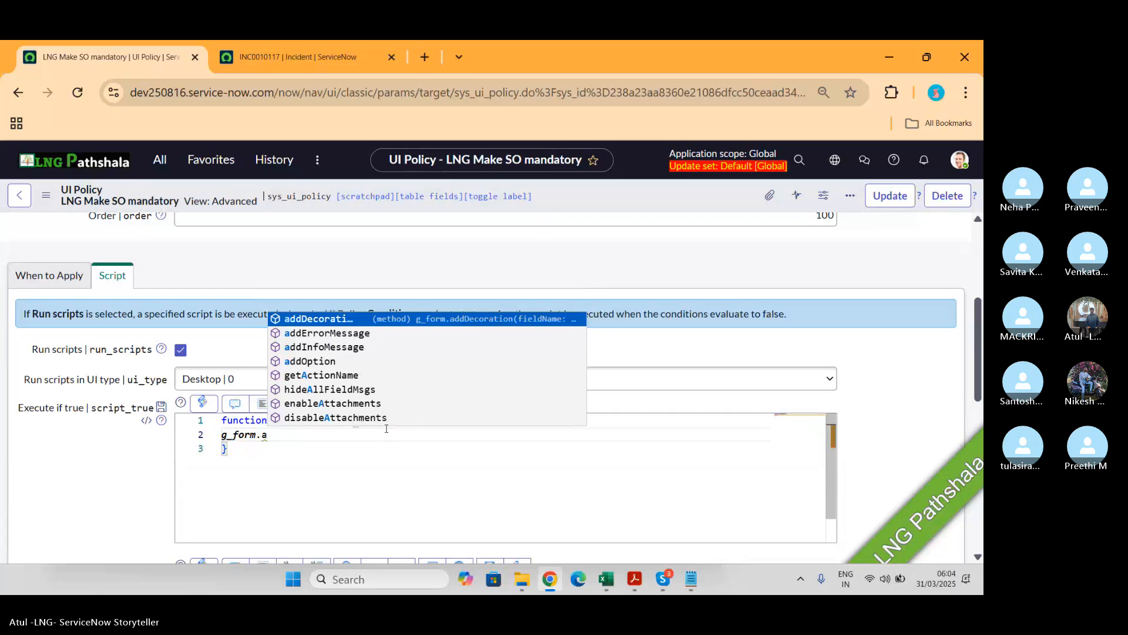
pyautogui.click(365, 334)
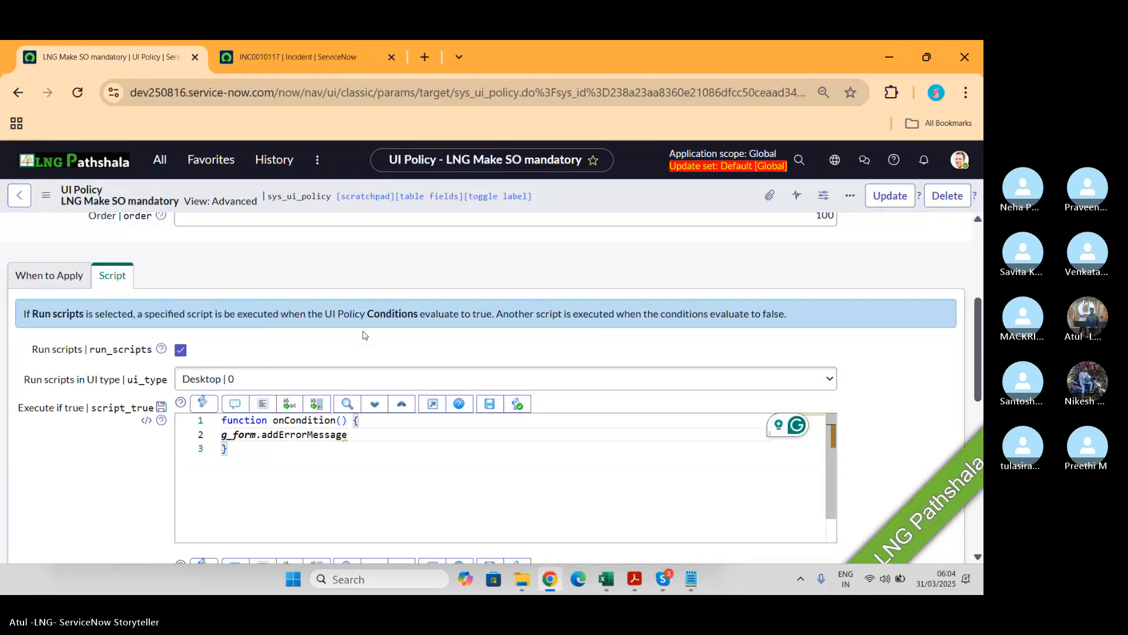
pyautogui.write('("')
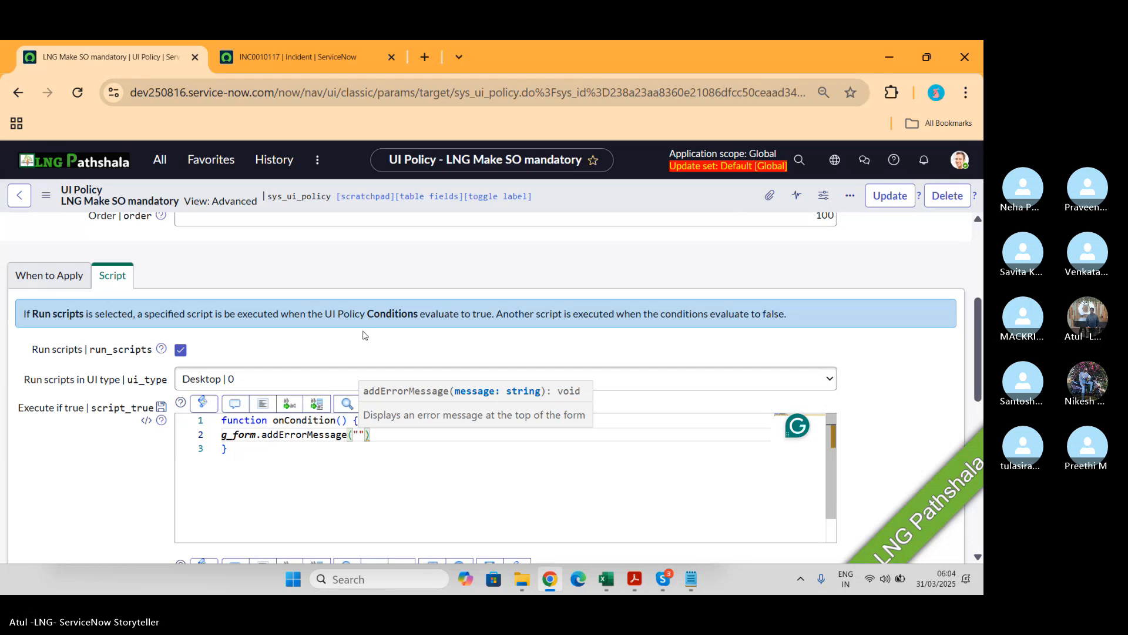
pyautogui.write('THis is ')
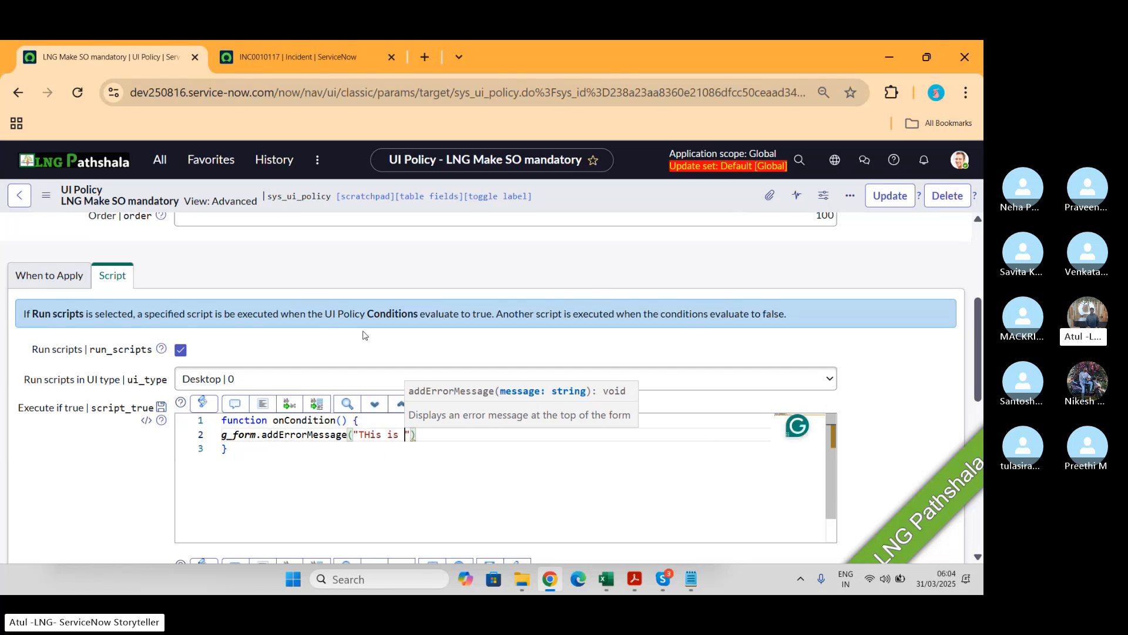
pyautogui.write('W')
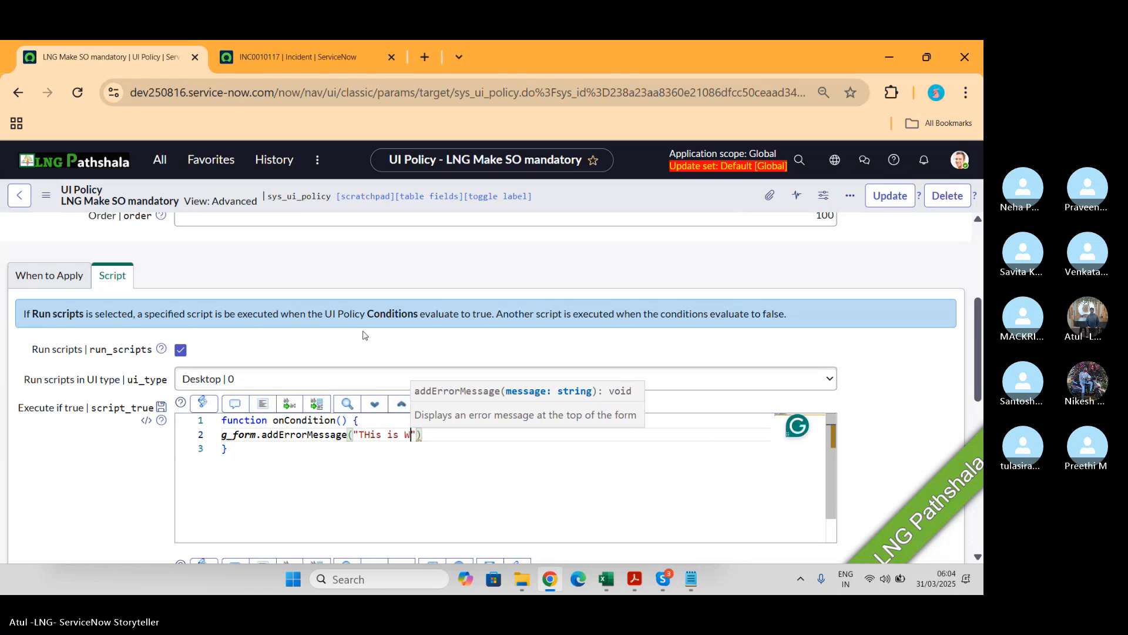
pyautogui.write('rong")')
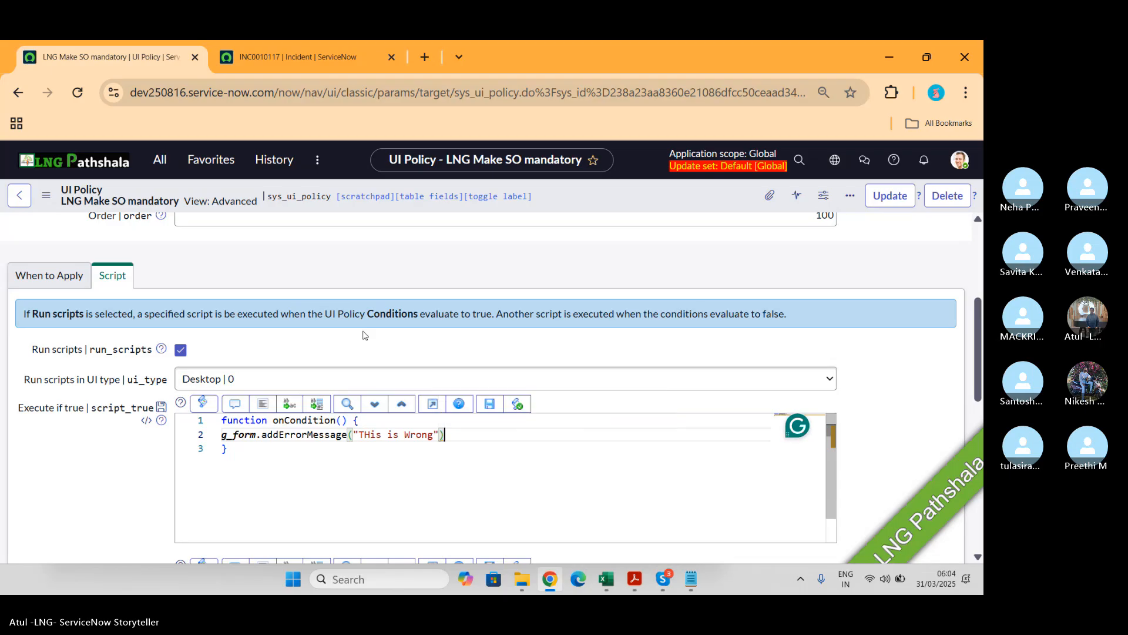
pyautogui.write(';')
pyautogui.press('Down')
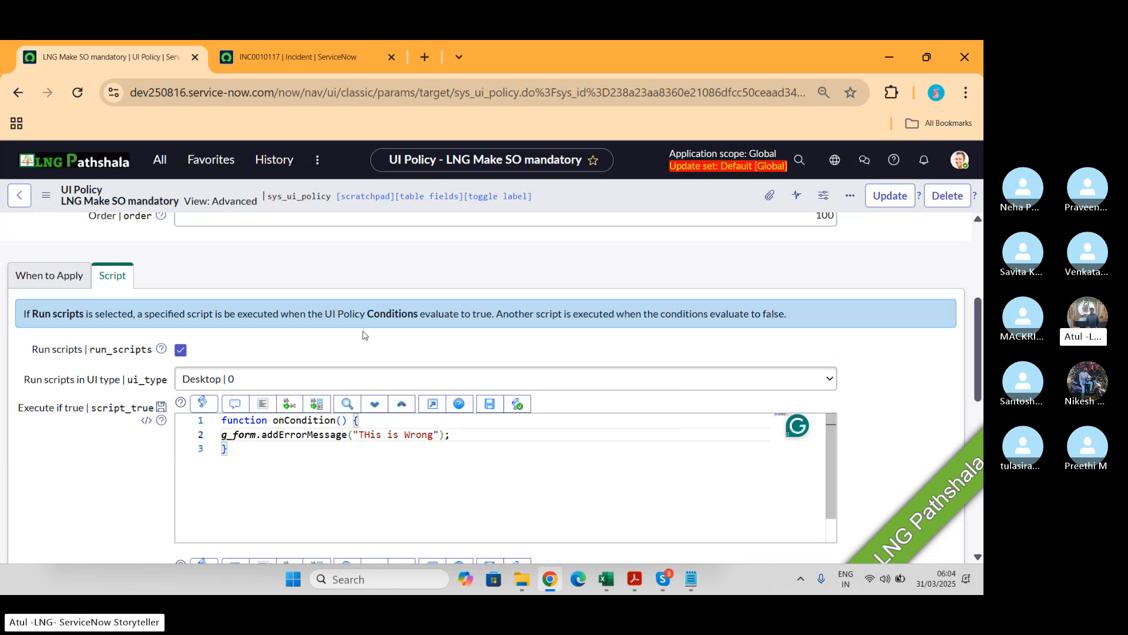
# Step: Reopen the UI Policies list and filter the Table column to entries containing inc
pyautogui.click(162, 162)
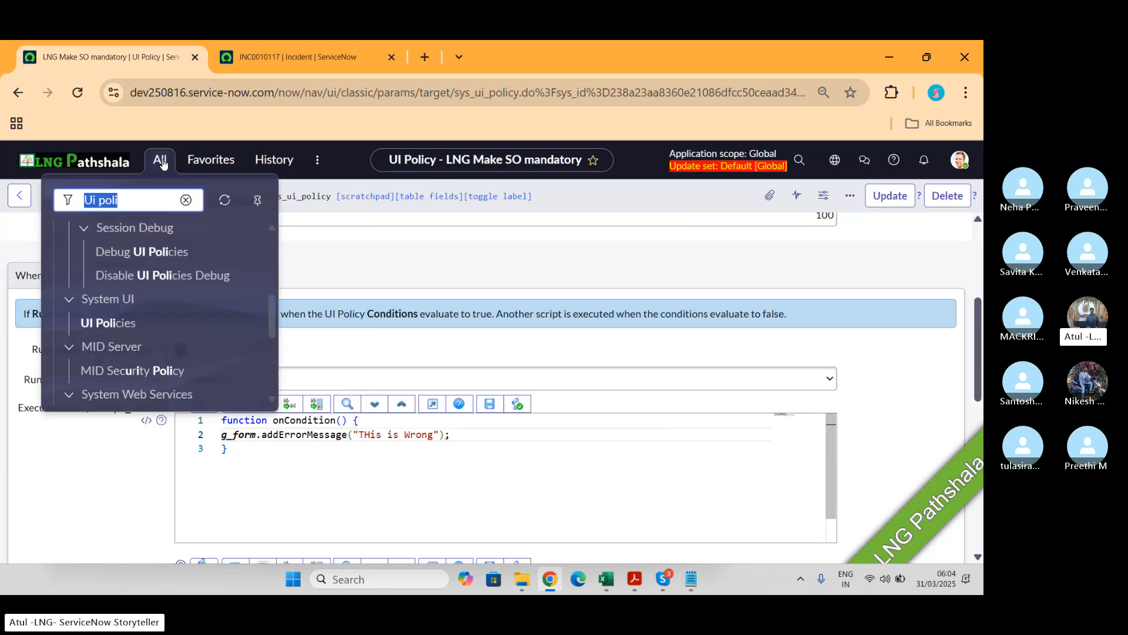
pyautogui.click(116, 333)
pyautogui.click(608, 431)
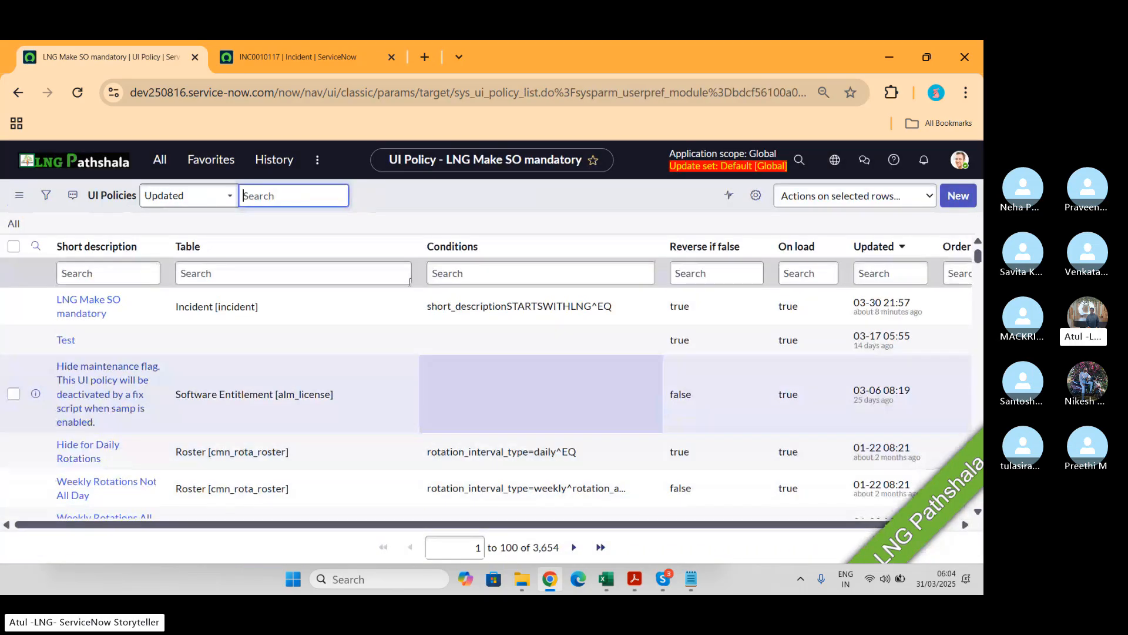
pyautogui.click(307, 272)
pyautogui.write('*')
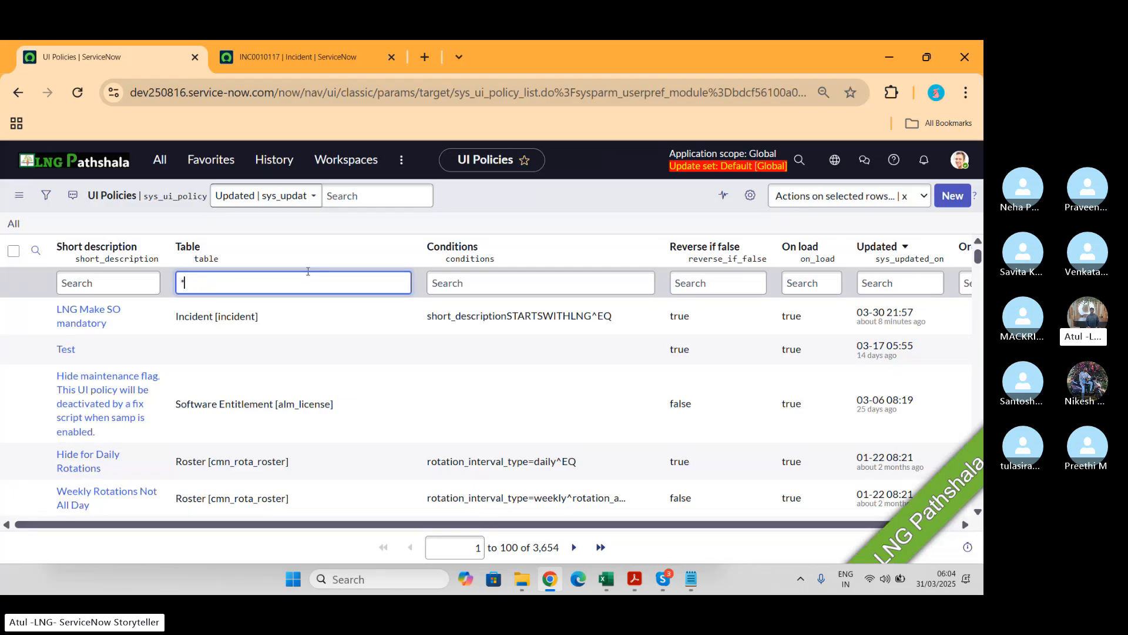
pyautogui.write('inc')
pyautogui.press('Return')
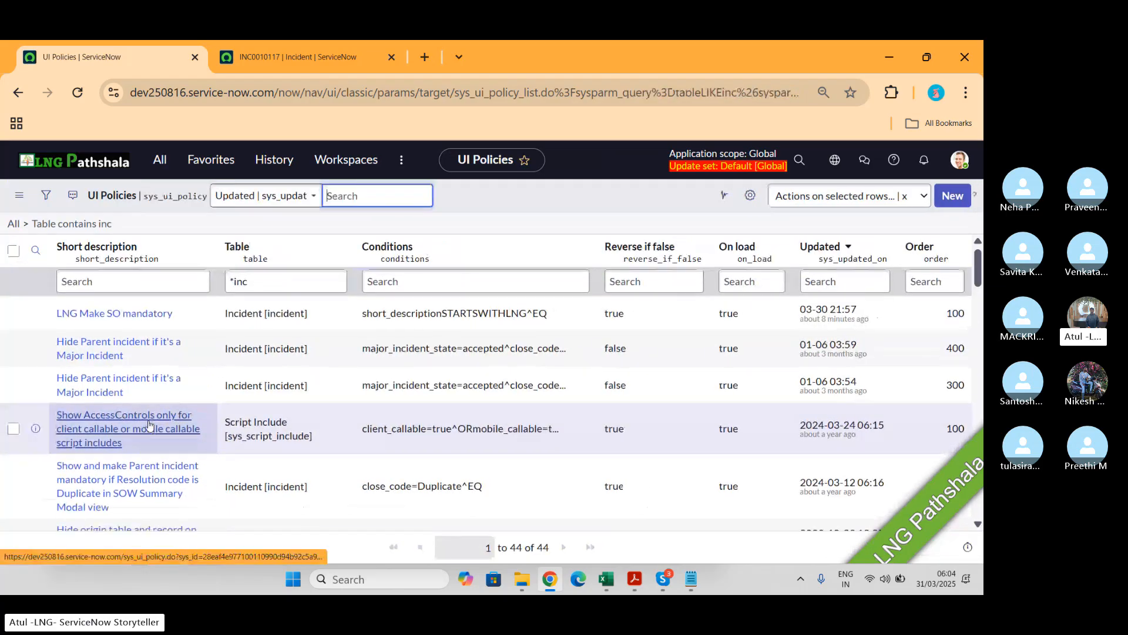
pyautogui.scroll(-3, 148, 425)
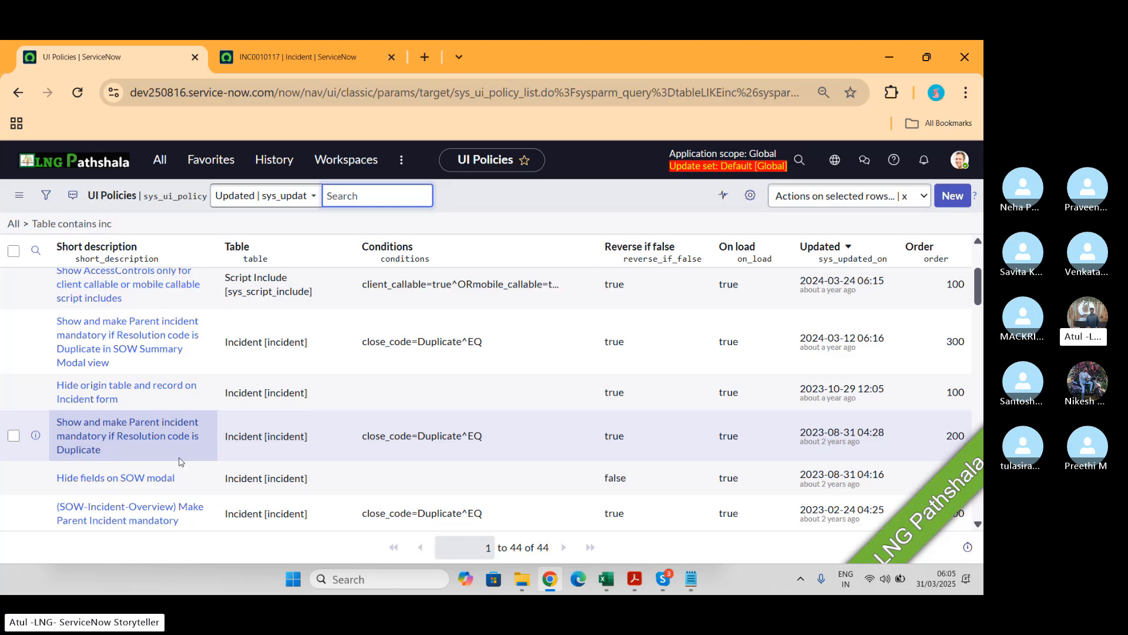
pyautogui.hotkey('alt', 'Tab')
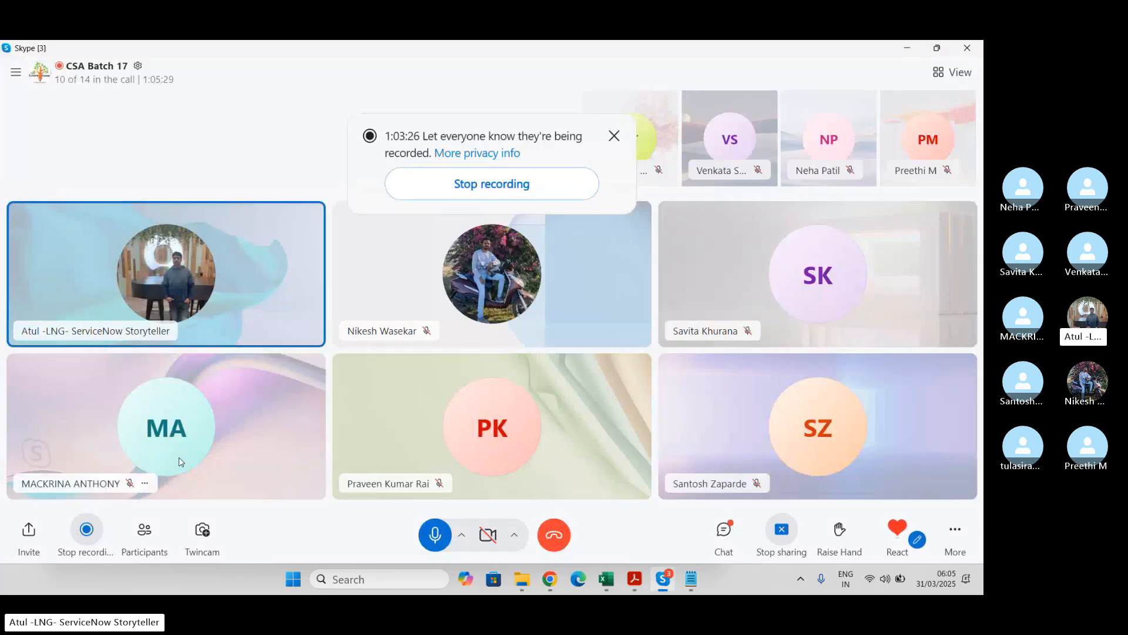